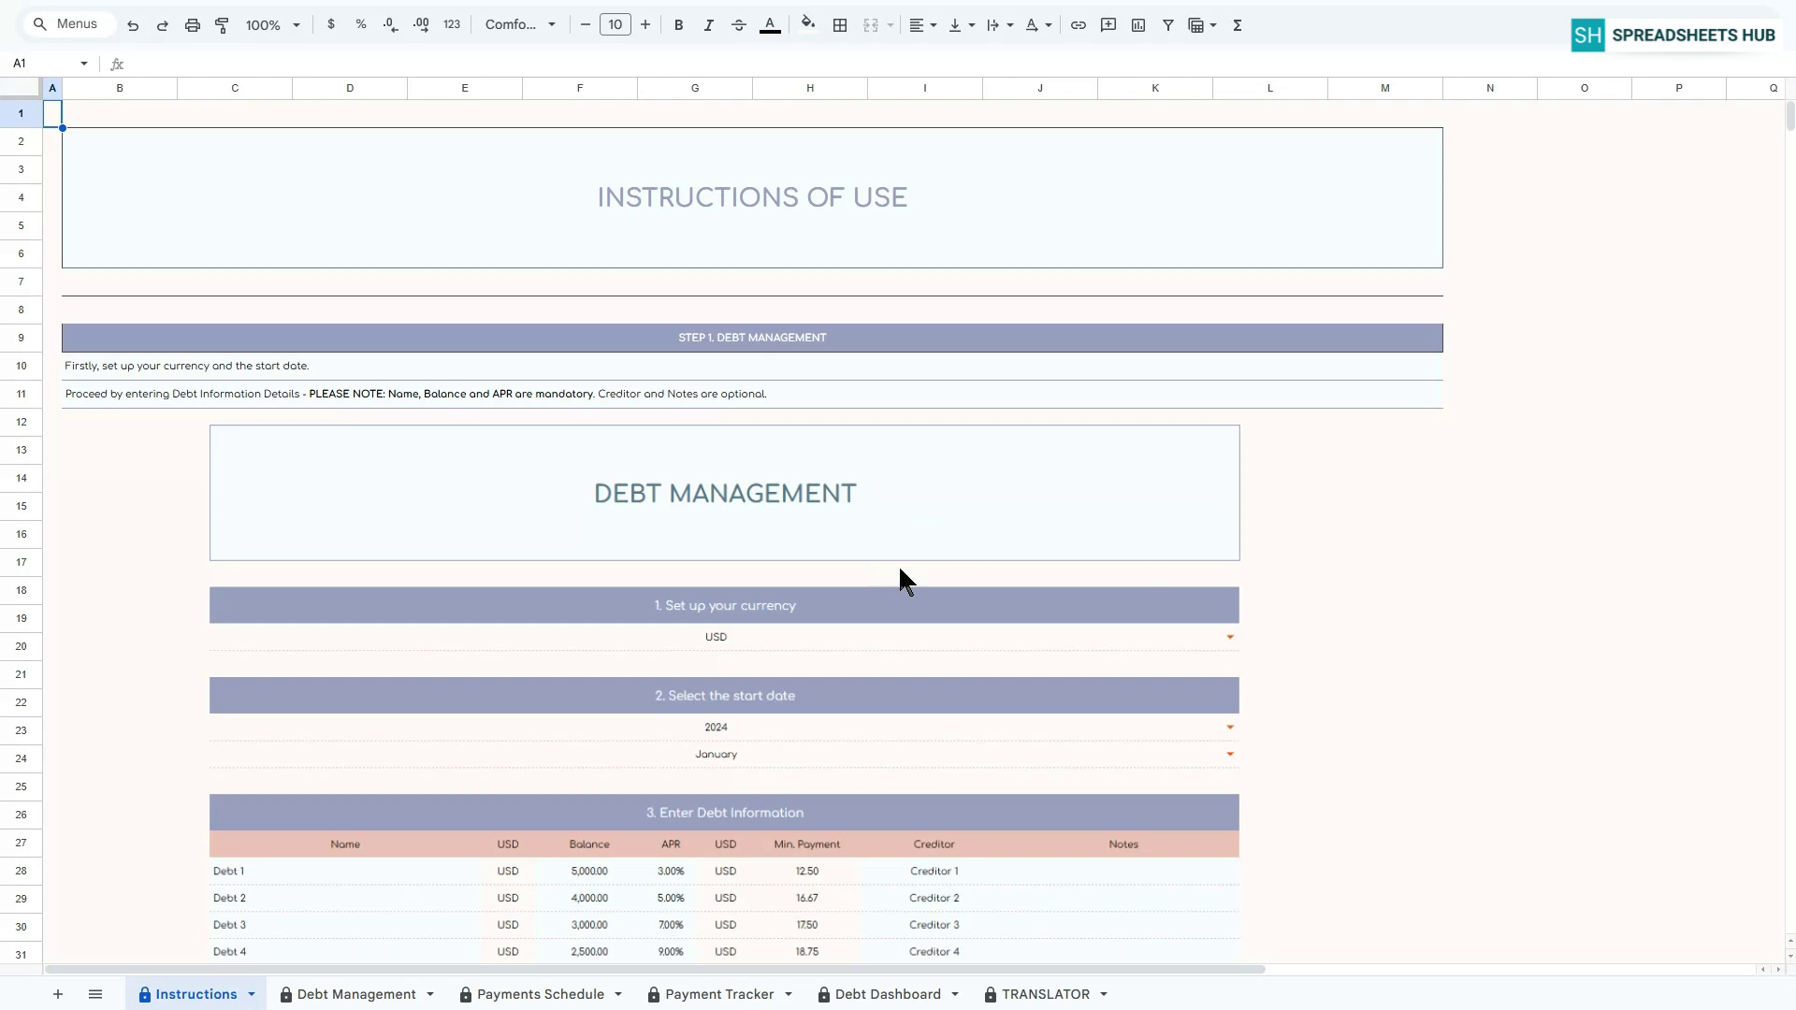
Read through the four instruction steps, from debt management to the debt dashboard and payment tracker.
{"action": "left_click", "coordinate": [781, 340]}
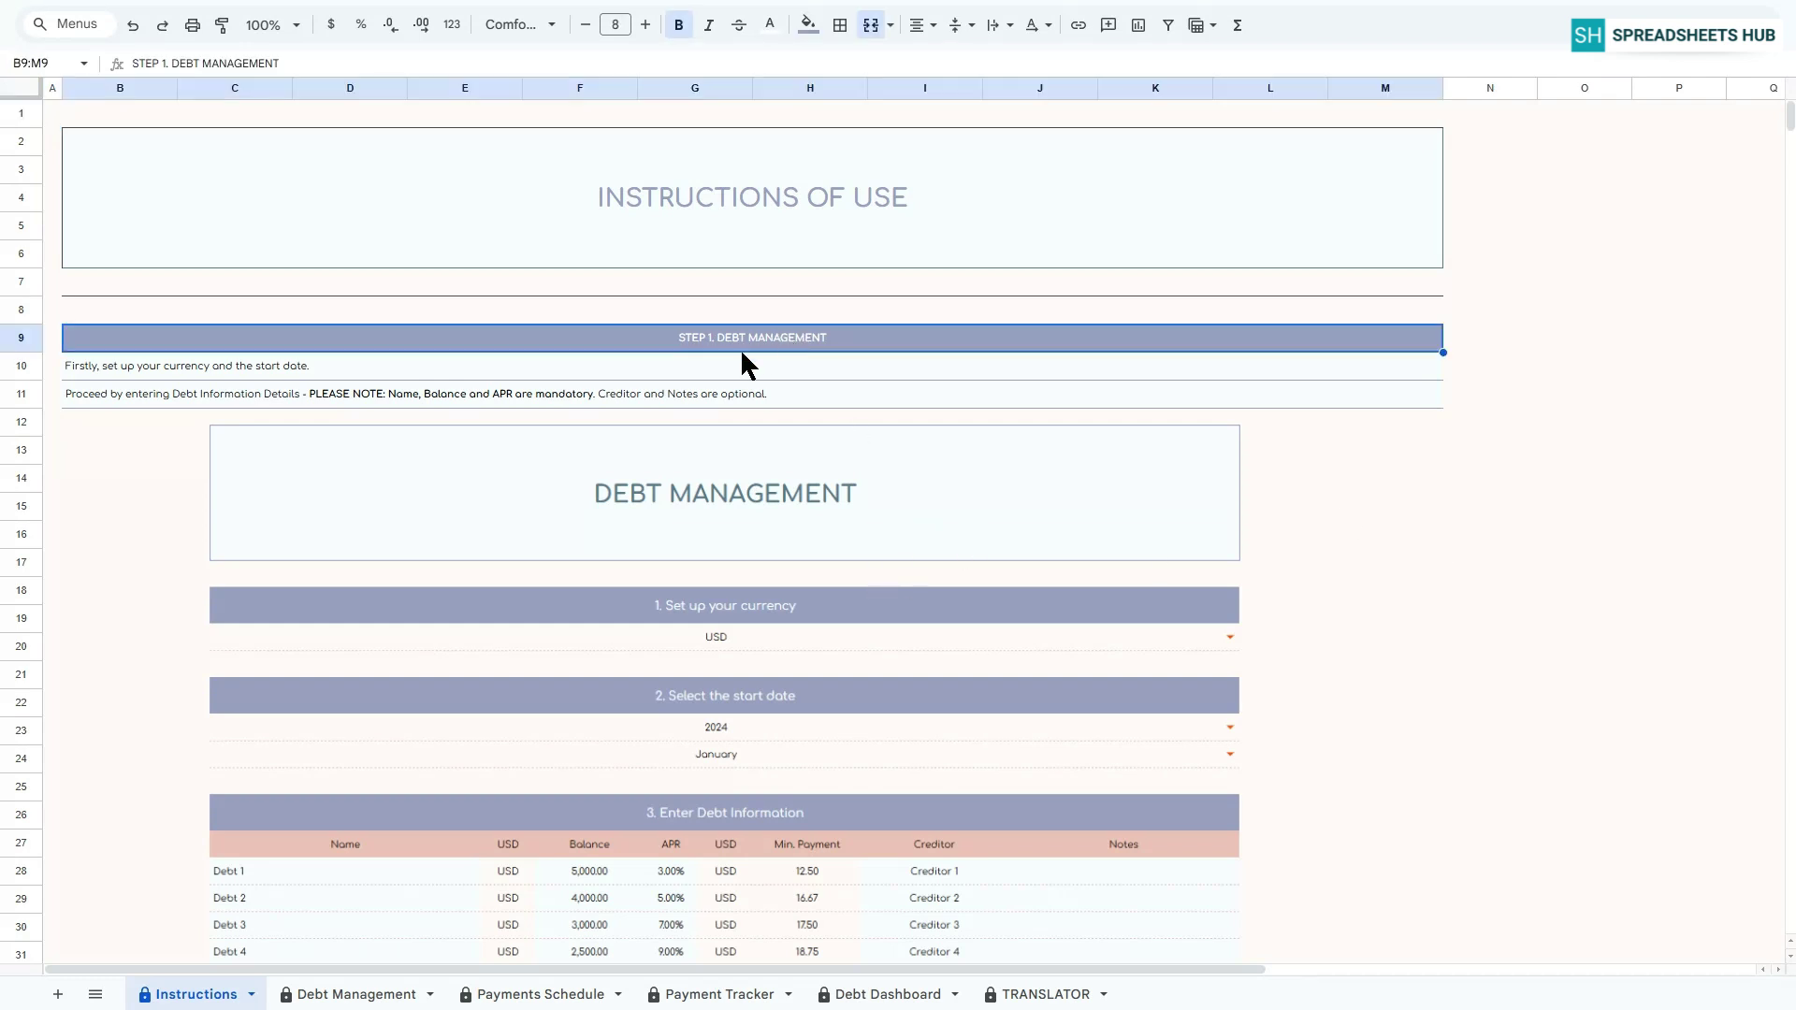
{"action": "scroll", "coordinate": [973, 561], "scroll_direction": "down", "scroll_amount": 4}
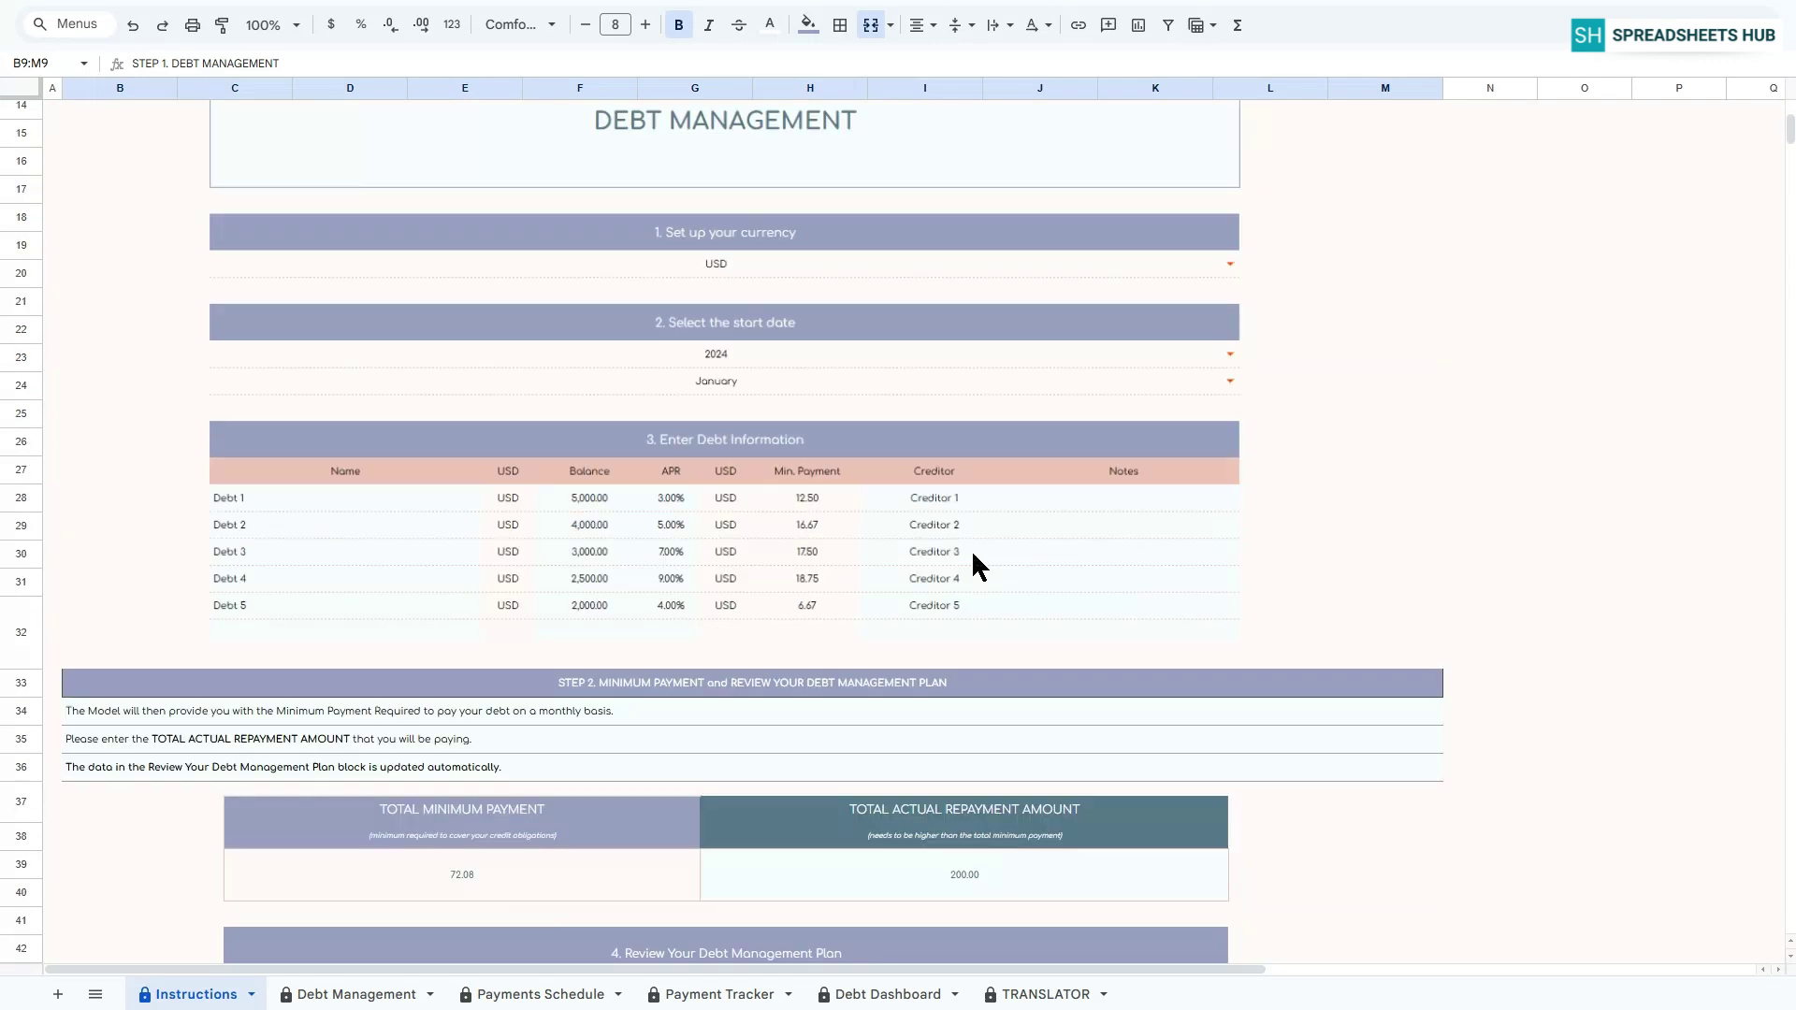
{"action": "scroll", "coordinate": [882, 566], "scroll_direction": "down", "scroll_amount": 2}
{"action": "left_click", "coordinate": [879, 566]}
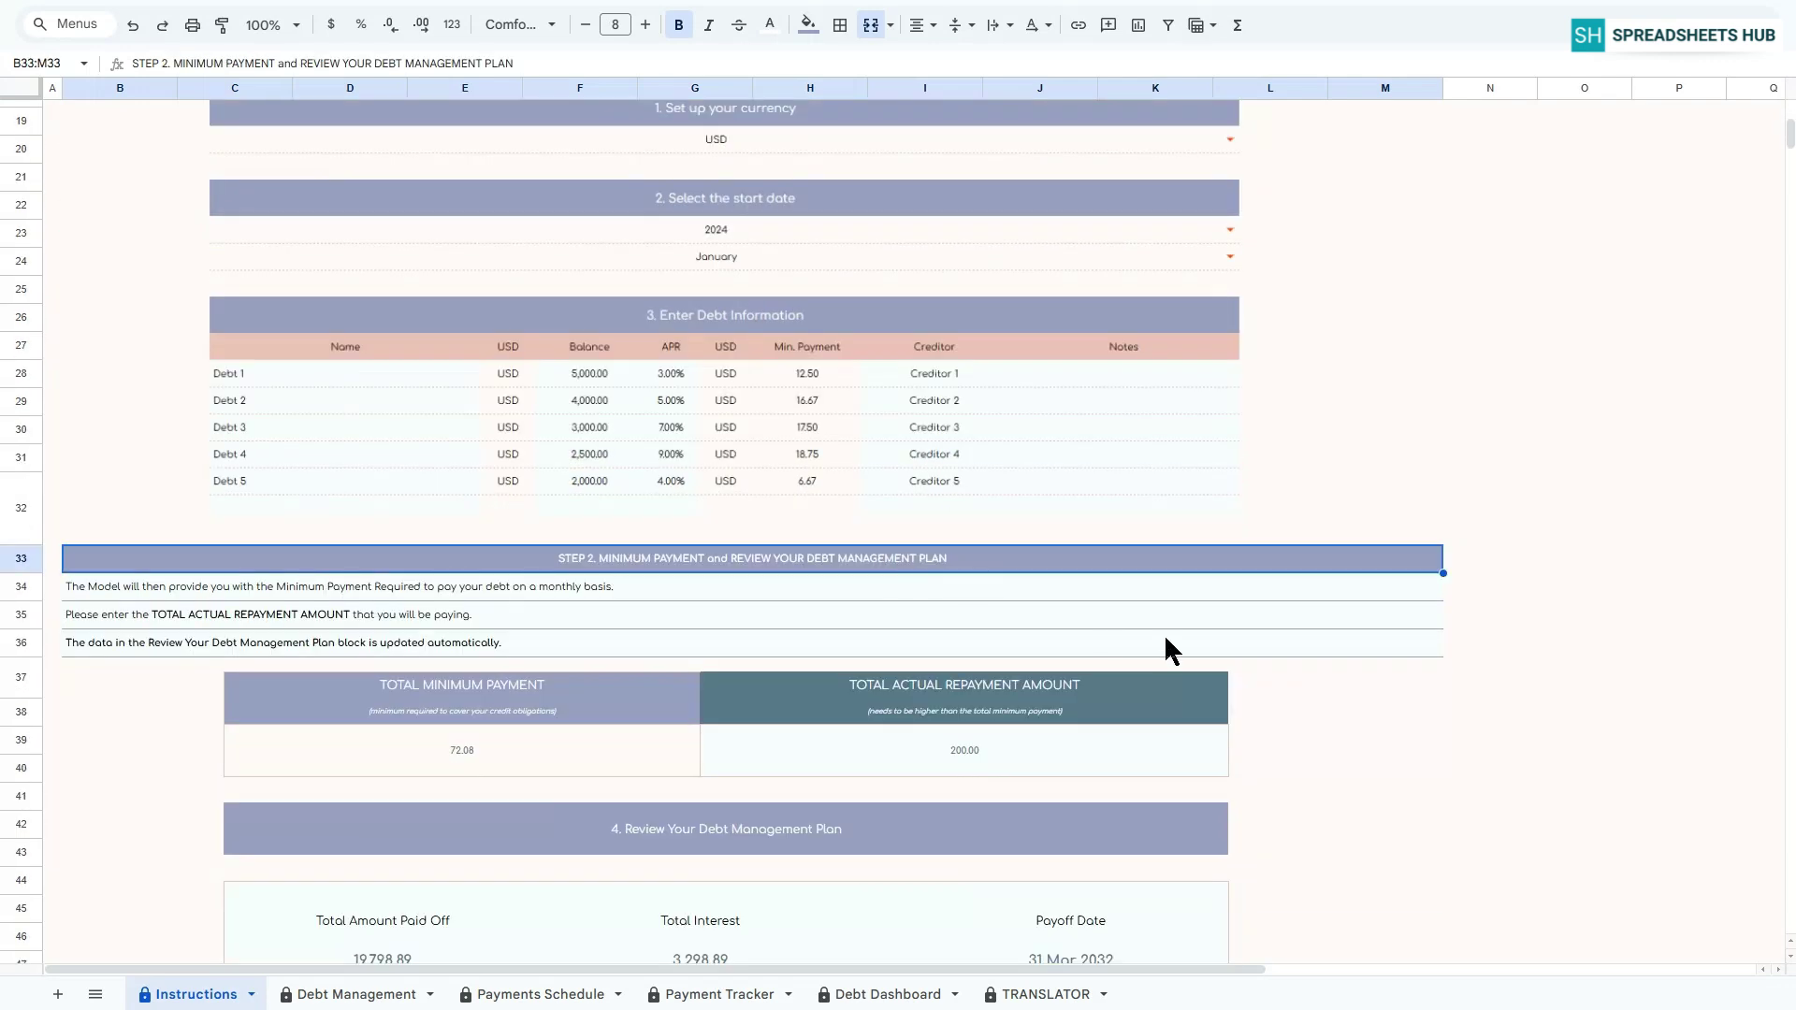
{"action": "scroll", "coordinate": [1163, 633], "scroll_direction": "down", "scroll_amount": 3}
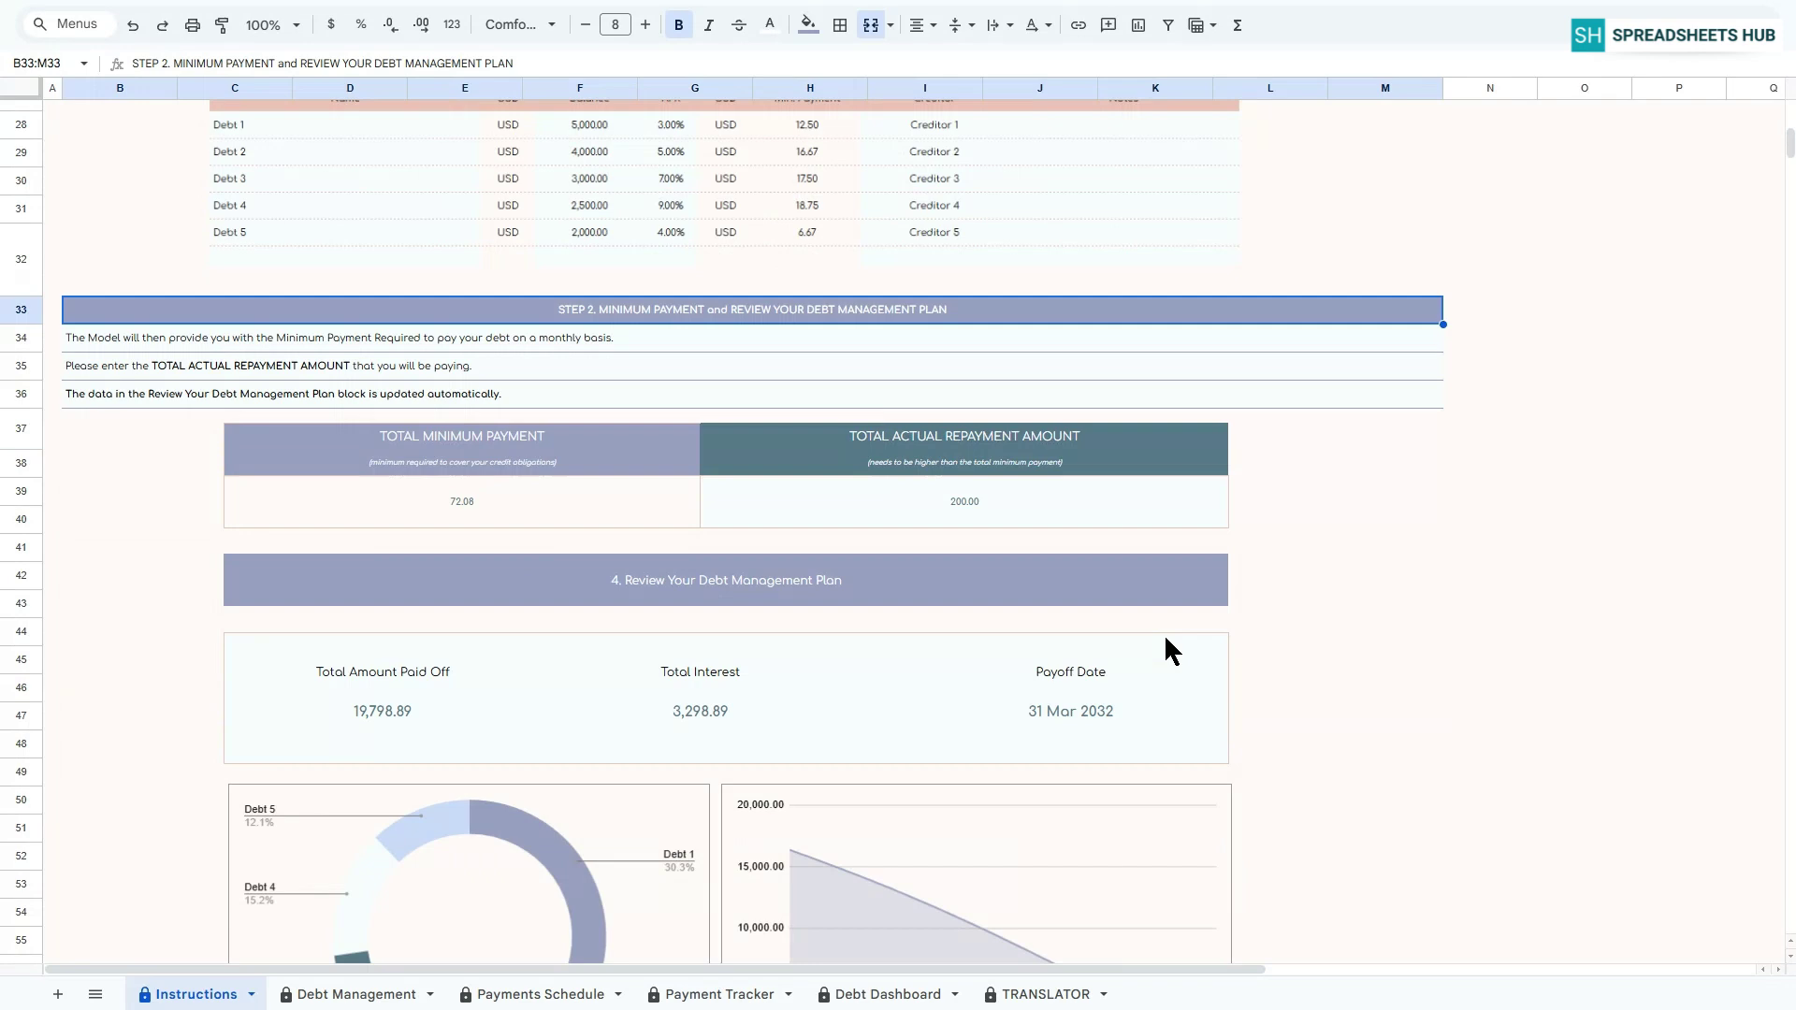
{"action": "scroll", "coordinate": [1165, 645], "scroll_direction": "down", "scroll_amount": 10}
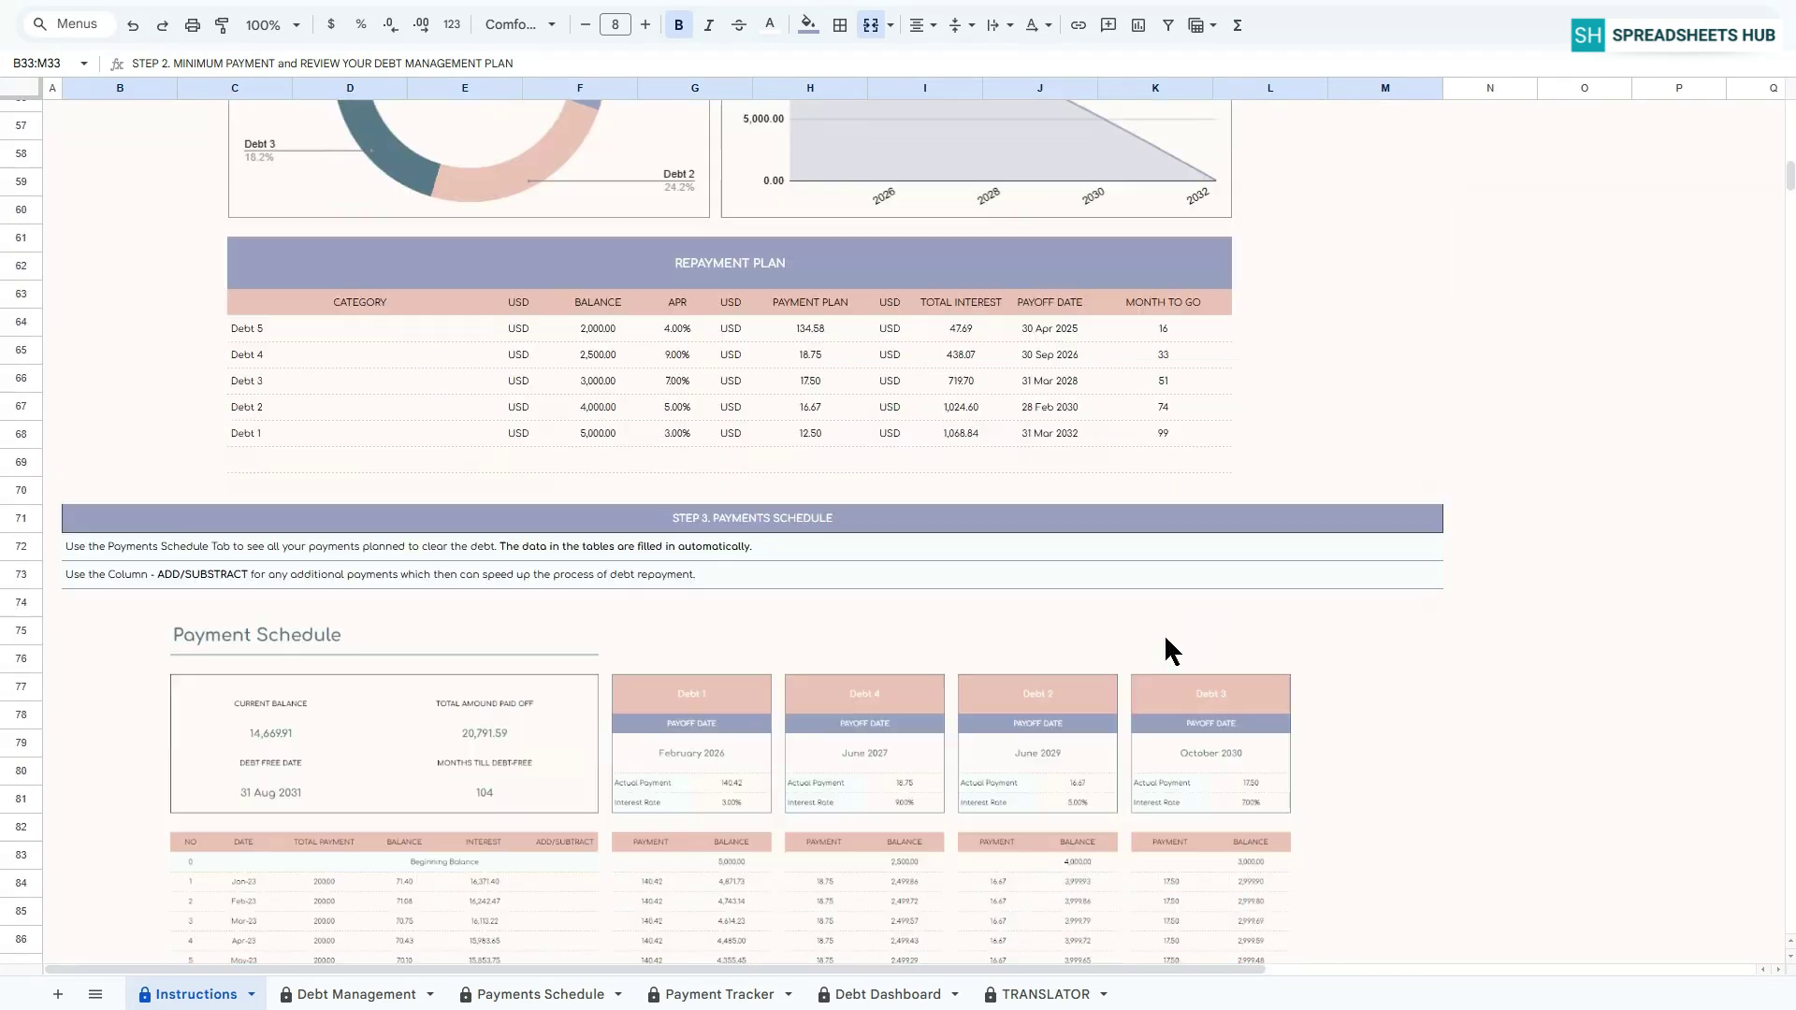
{"action": "left_click", "coordinate": [795, 524]}
{"action": "scroll", "coordinate": [823, 543], "scroll_direction": "down", "scroll_amount": 2}
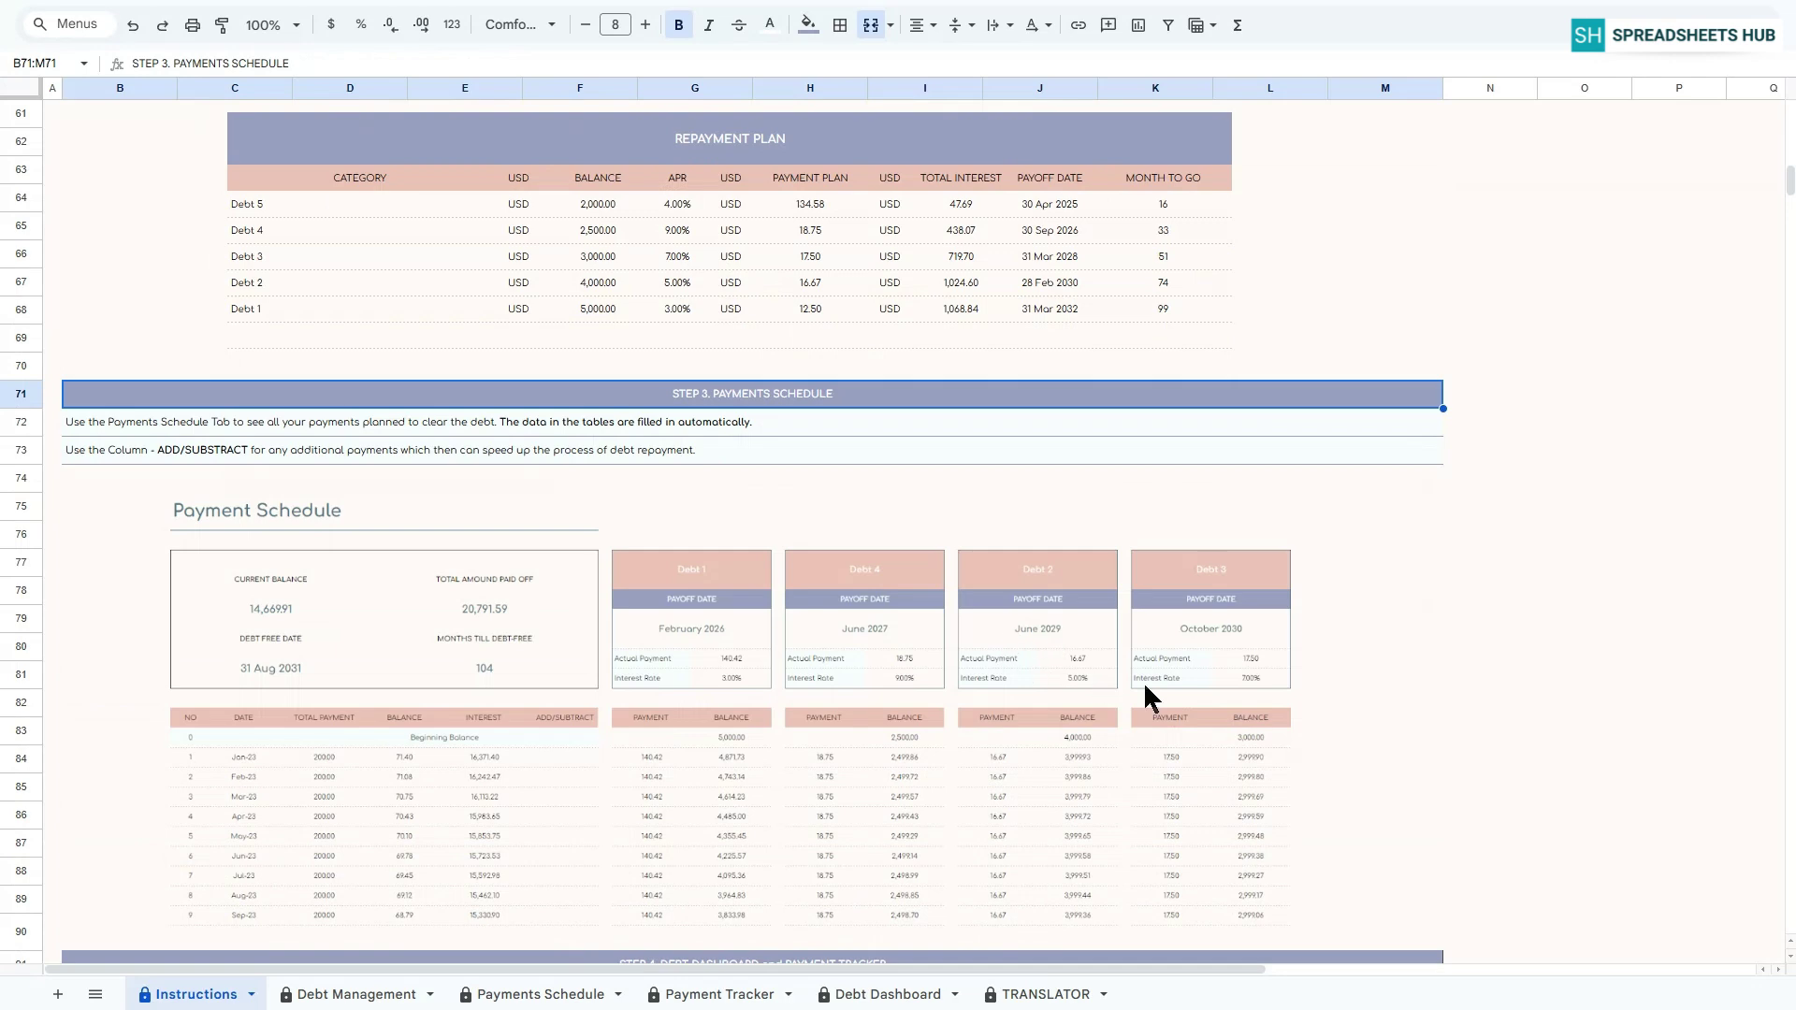
{"action": "scroll", "coordinate": [1145, 687], "scroll_direction": "down", "scroll_amount": 9}
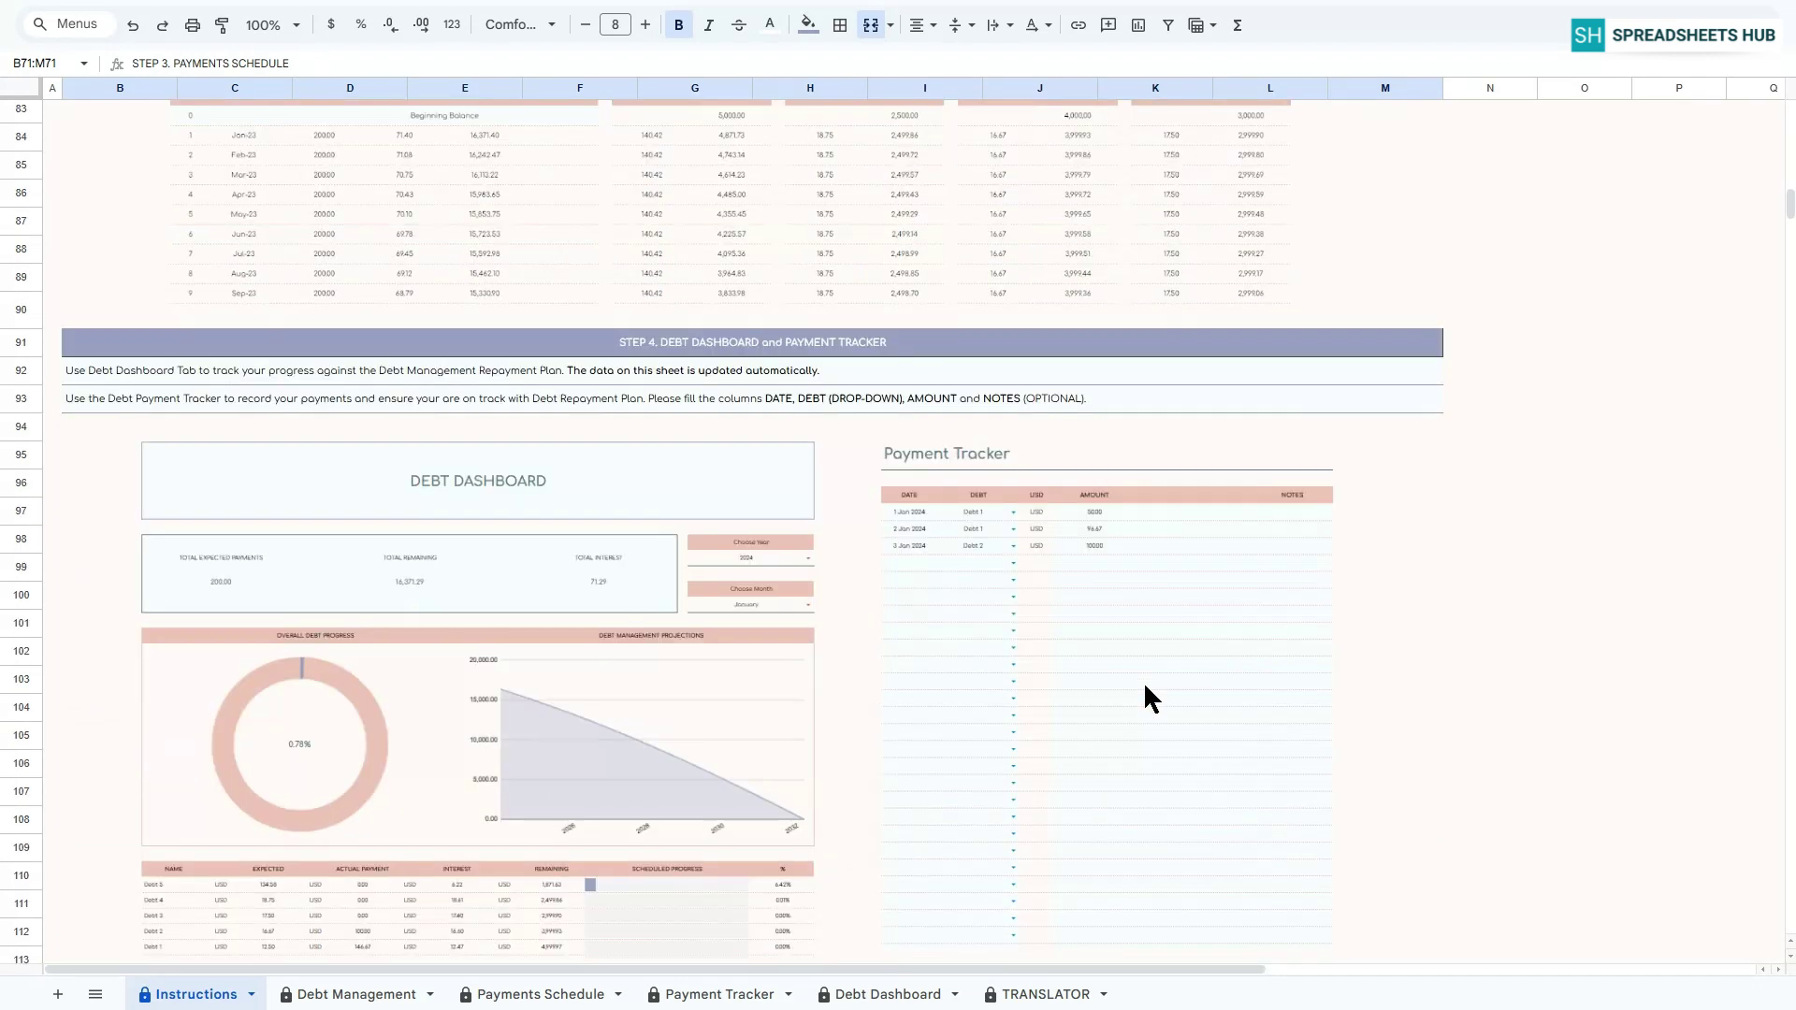
{"action": "left_click", "coordinate": [810, 224]}
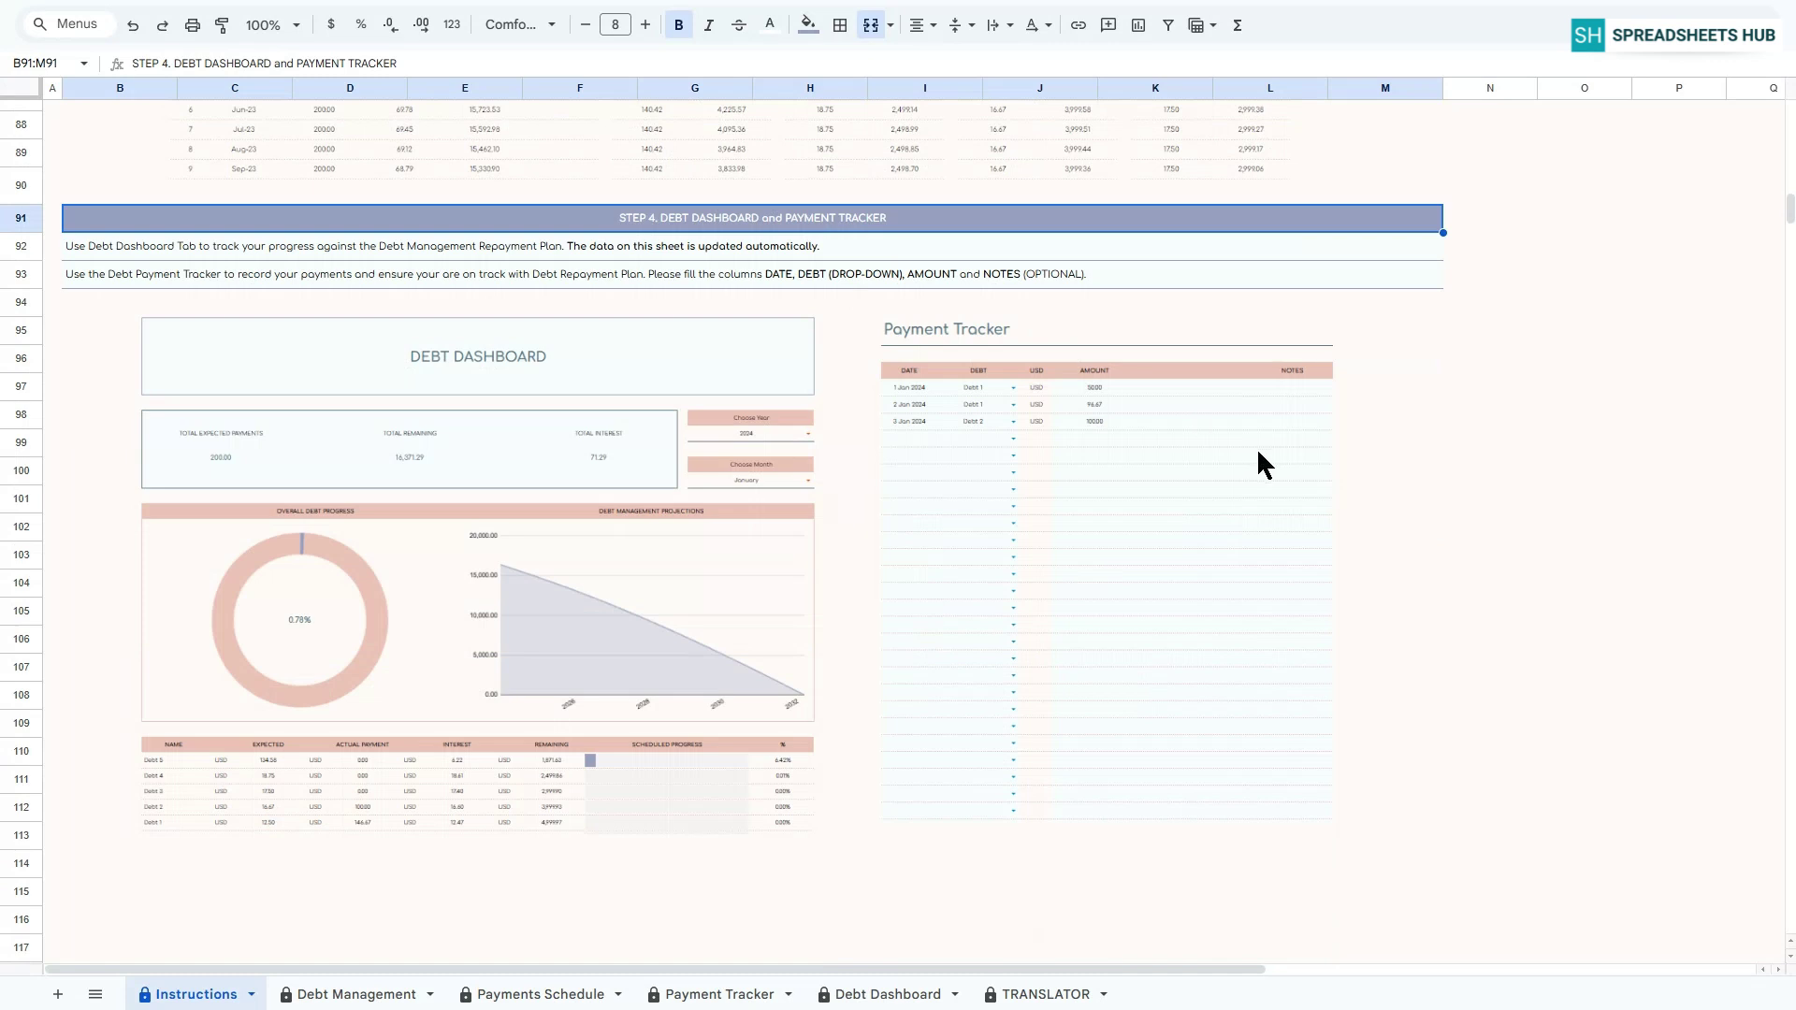
{"action": "scroll", "coordinate": [1619, 655], "scroll_direction": "down", "scroll_amount": 1}
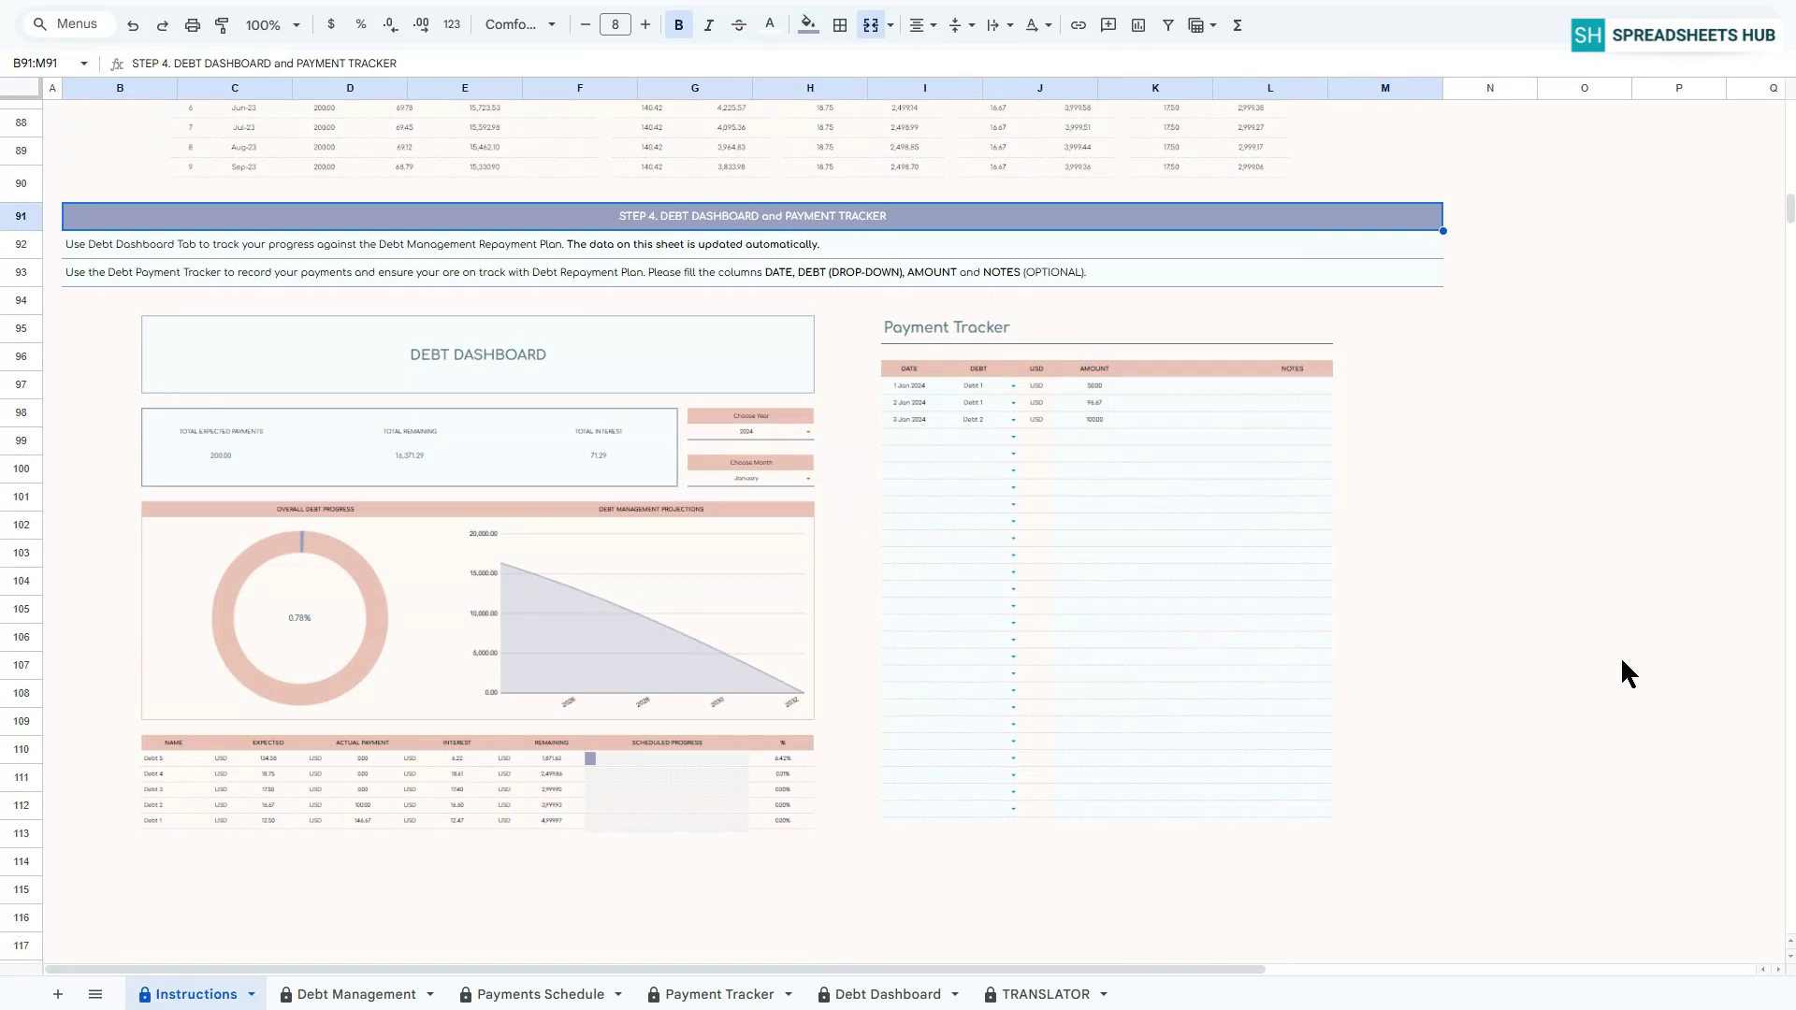
On the Debt Management sheet, set the start date to year 2025 and month October.
{"action": "left_click", "coordinate": [346, 989]}
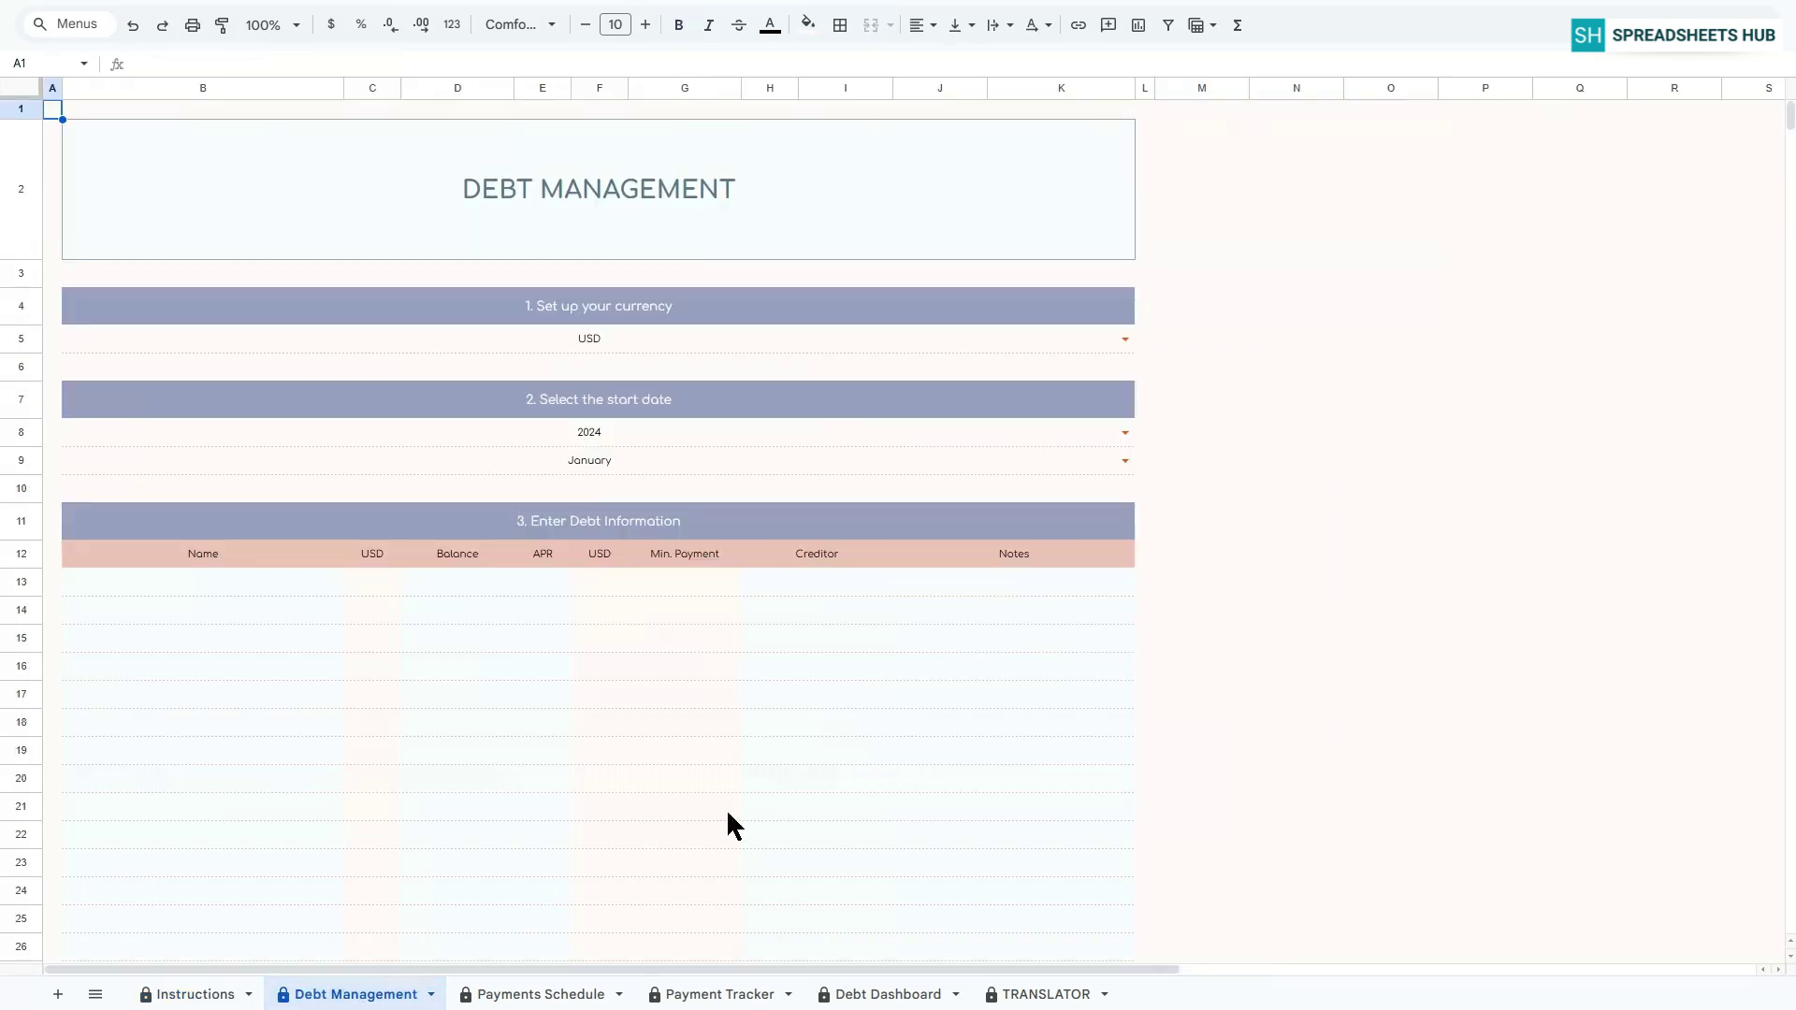
{"action": "left_click", "coordinate": [1126, 339]}
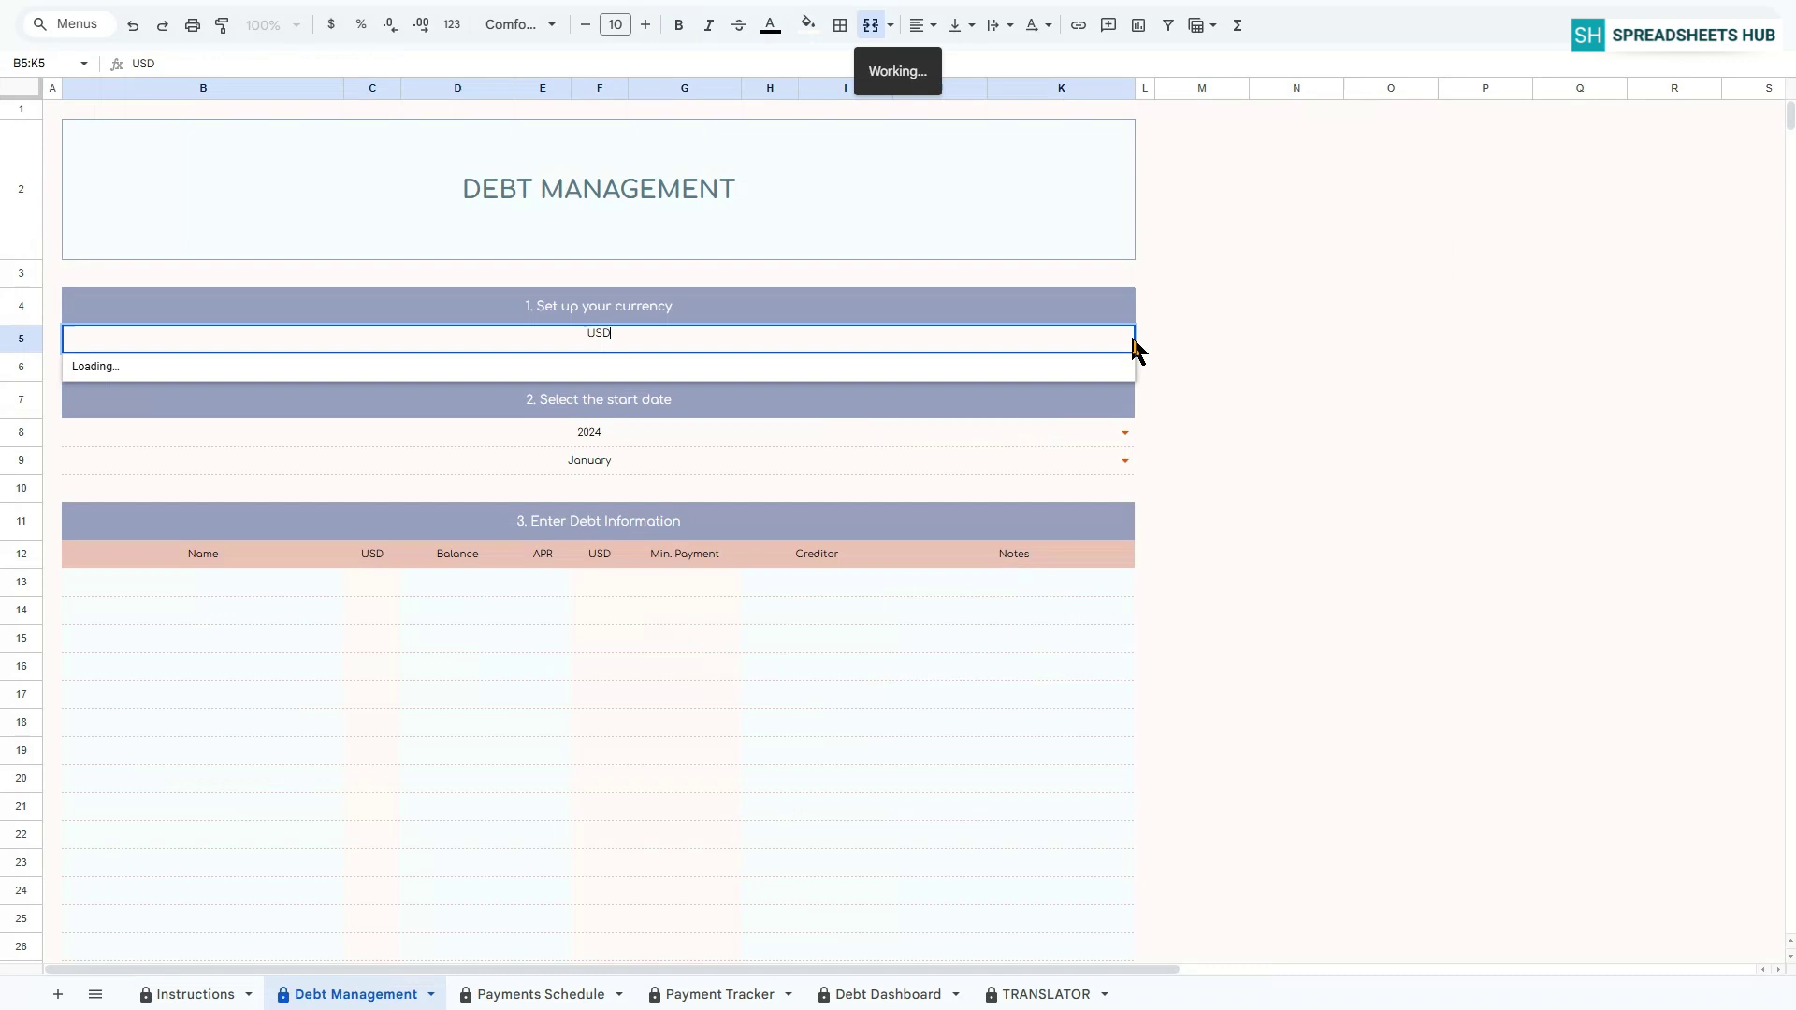
{"action": "key", "text": "Escape"}
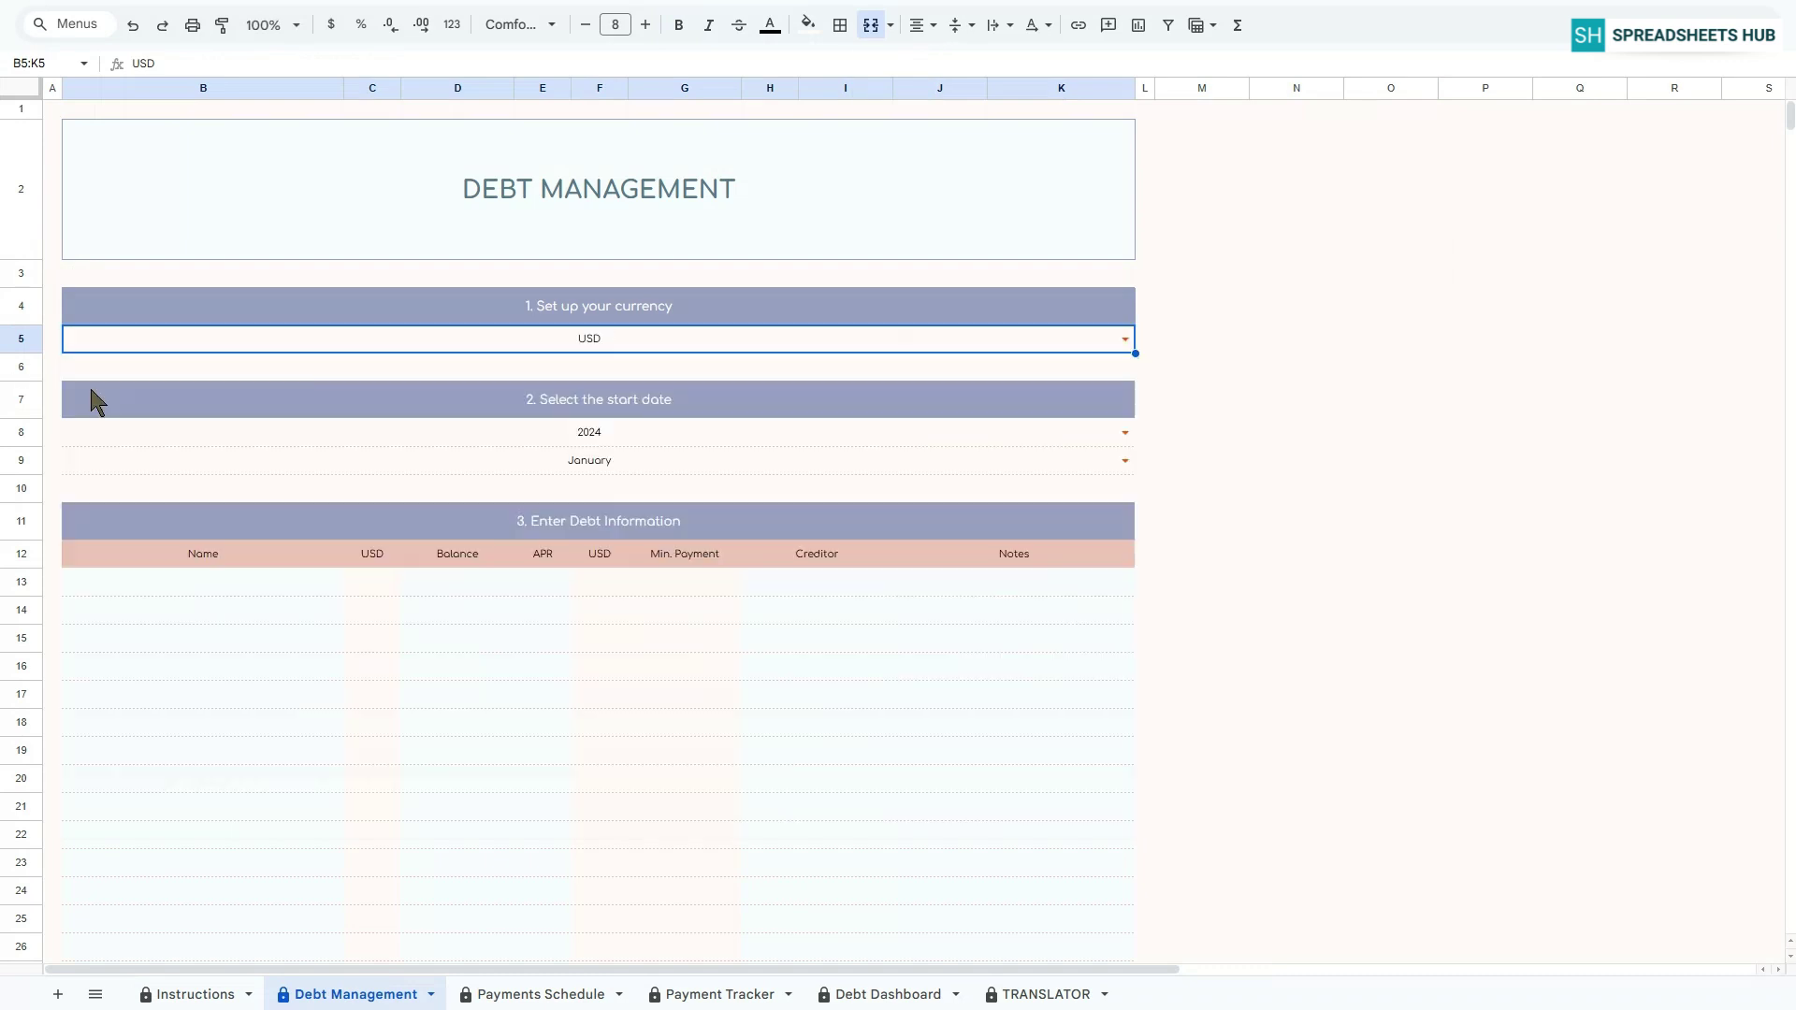
{"action": "left_click", "coordinate": [1125, 432]}
{"action": "left_click", "coordinate": [124, 509]}
{"action": "left_click", "coordinate": [1125, 462]}
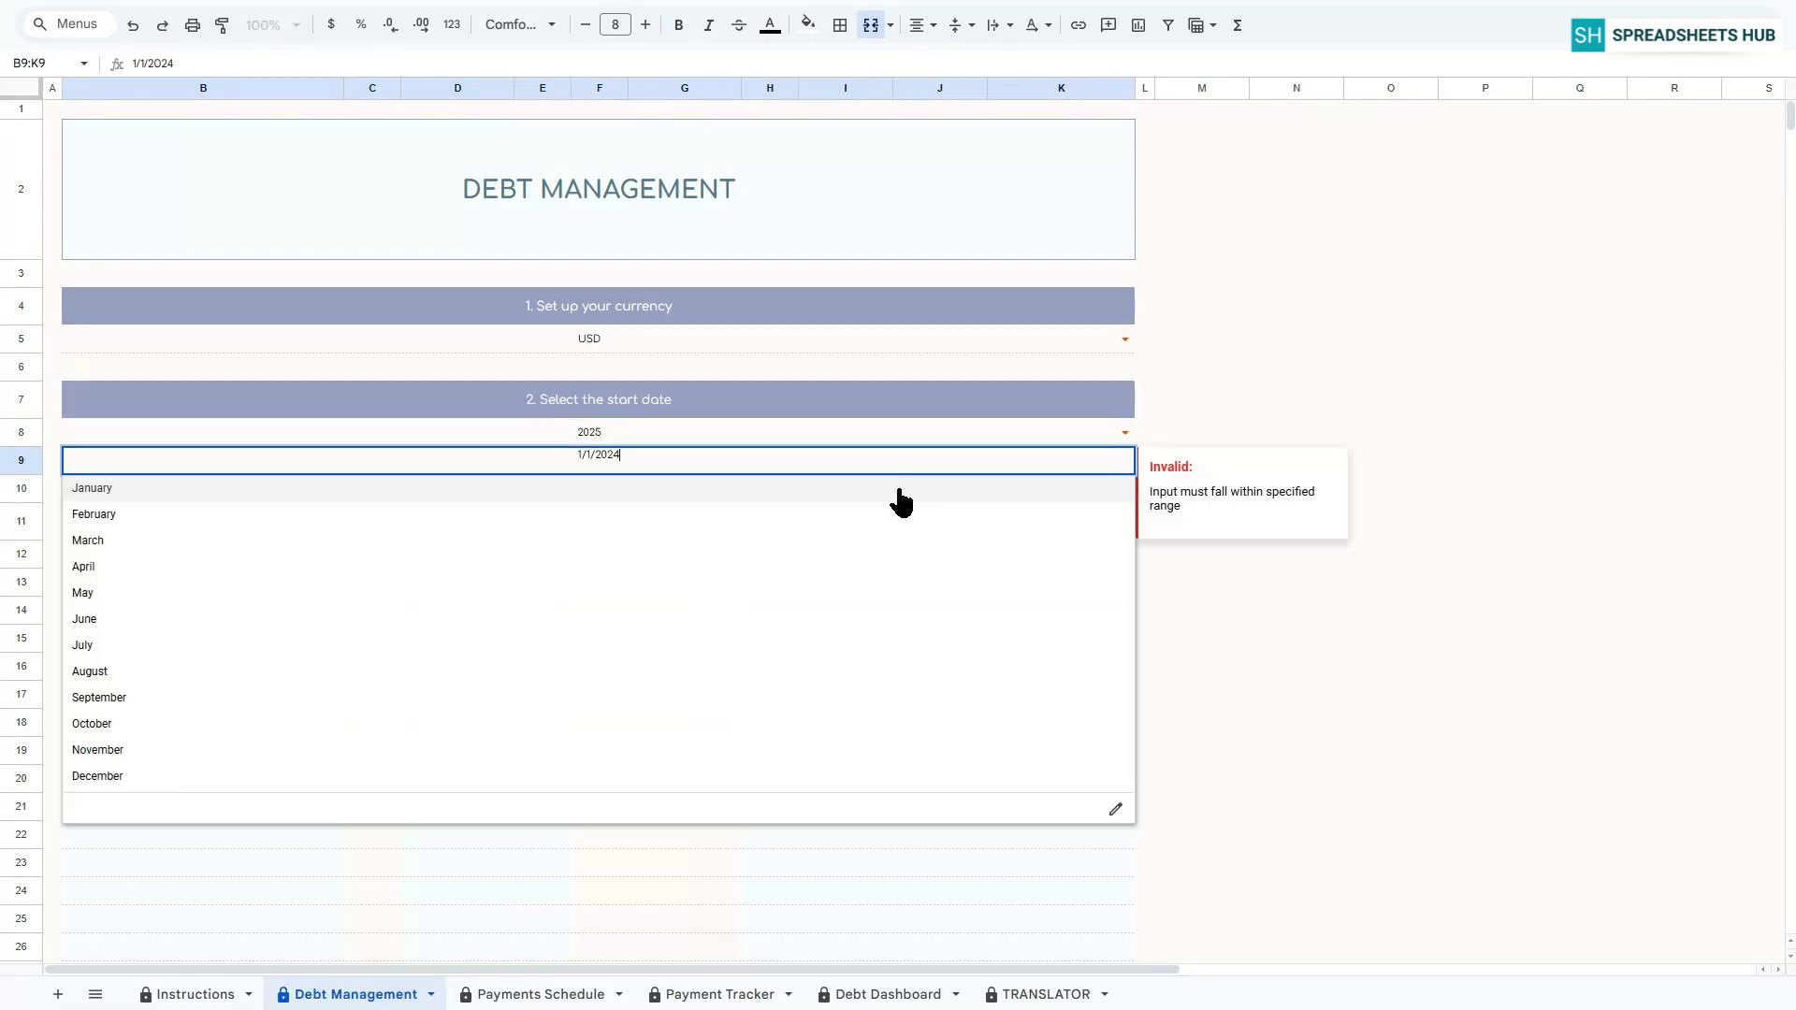
{"action": "left_click", "coordinate": [412, 723]}
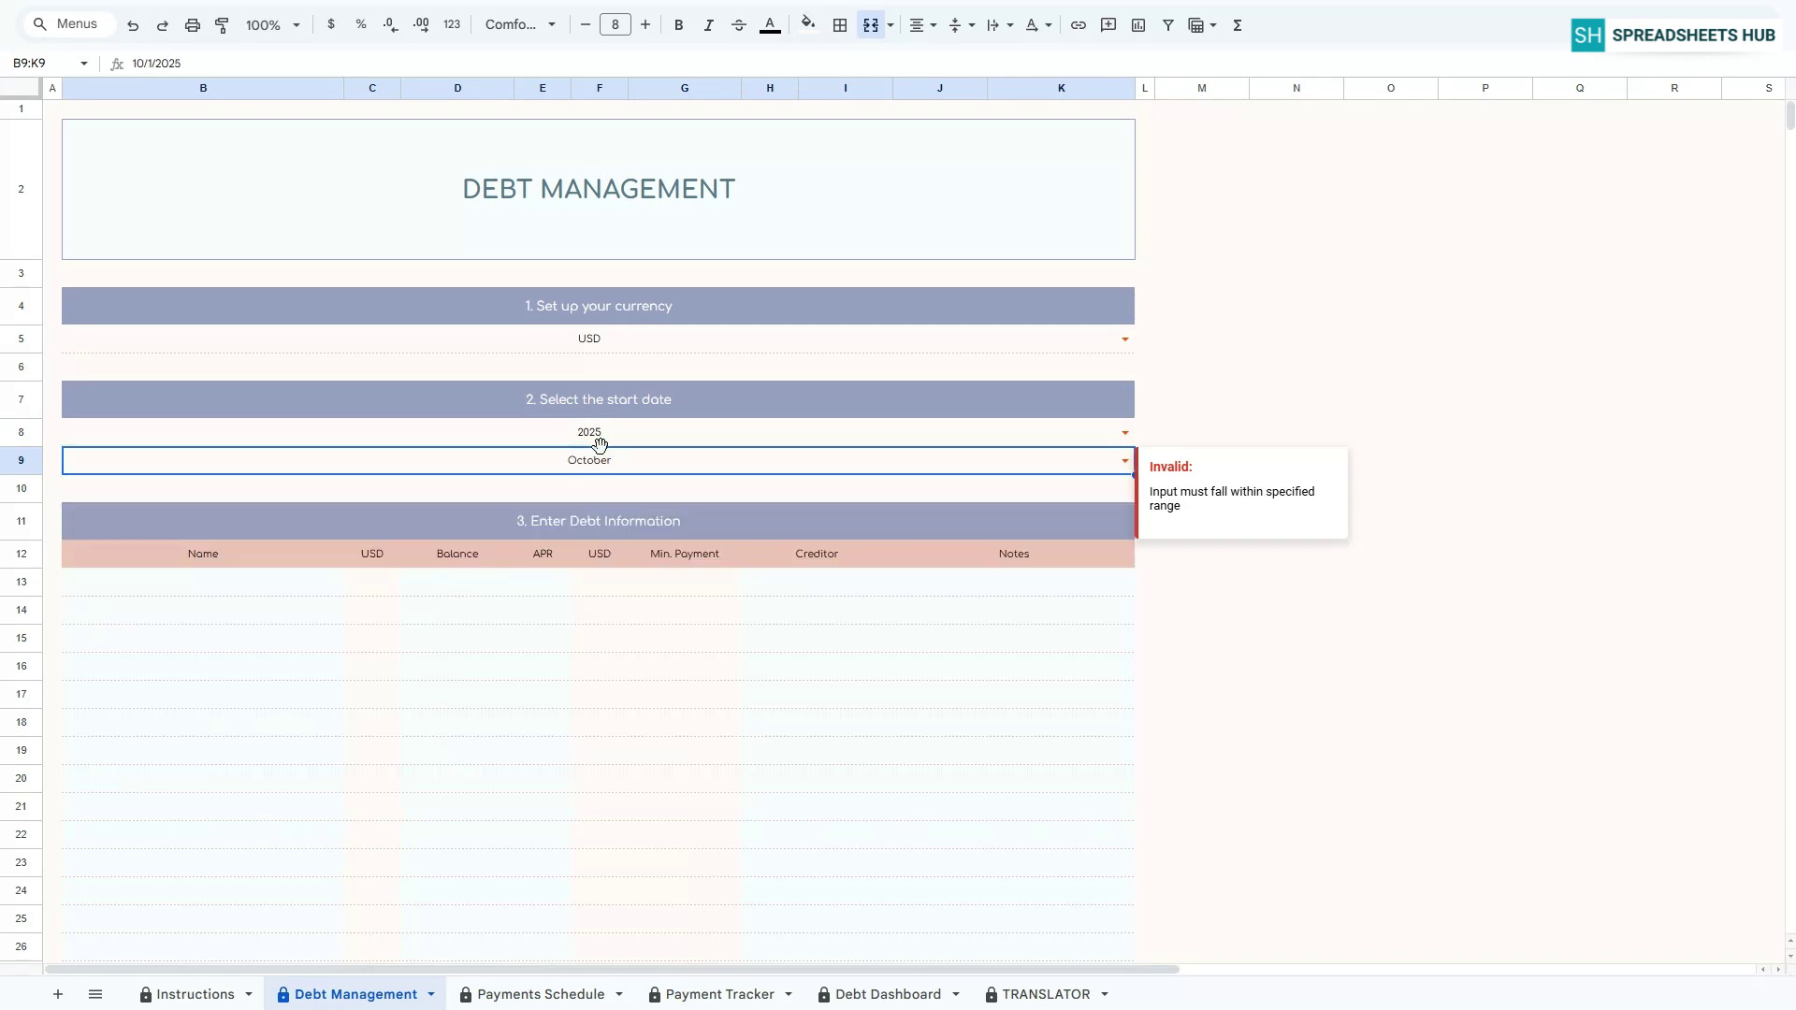
Enter Debt 1 in the first row of the debt information table with balance 10000 and APR 3%.
{"action": "left_click", "coordinate": [389, 525]}
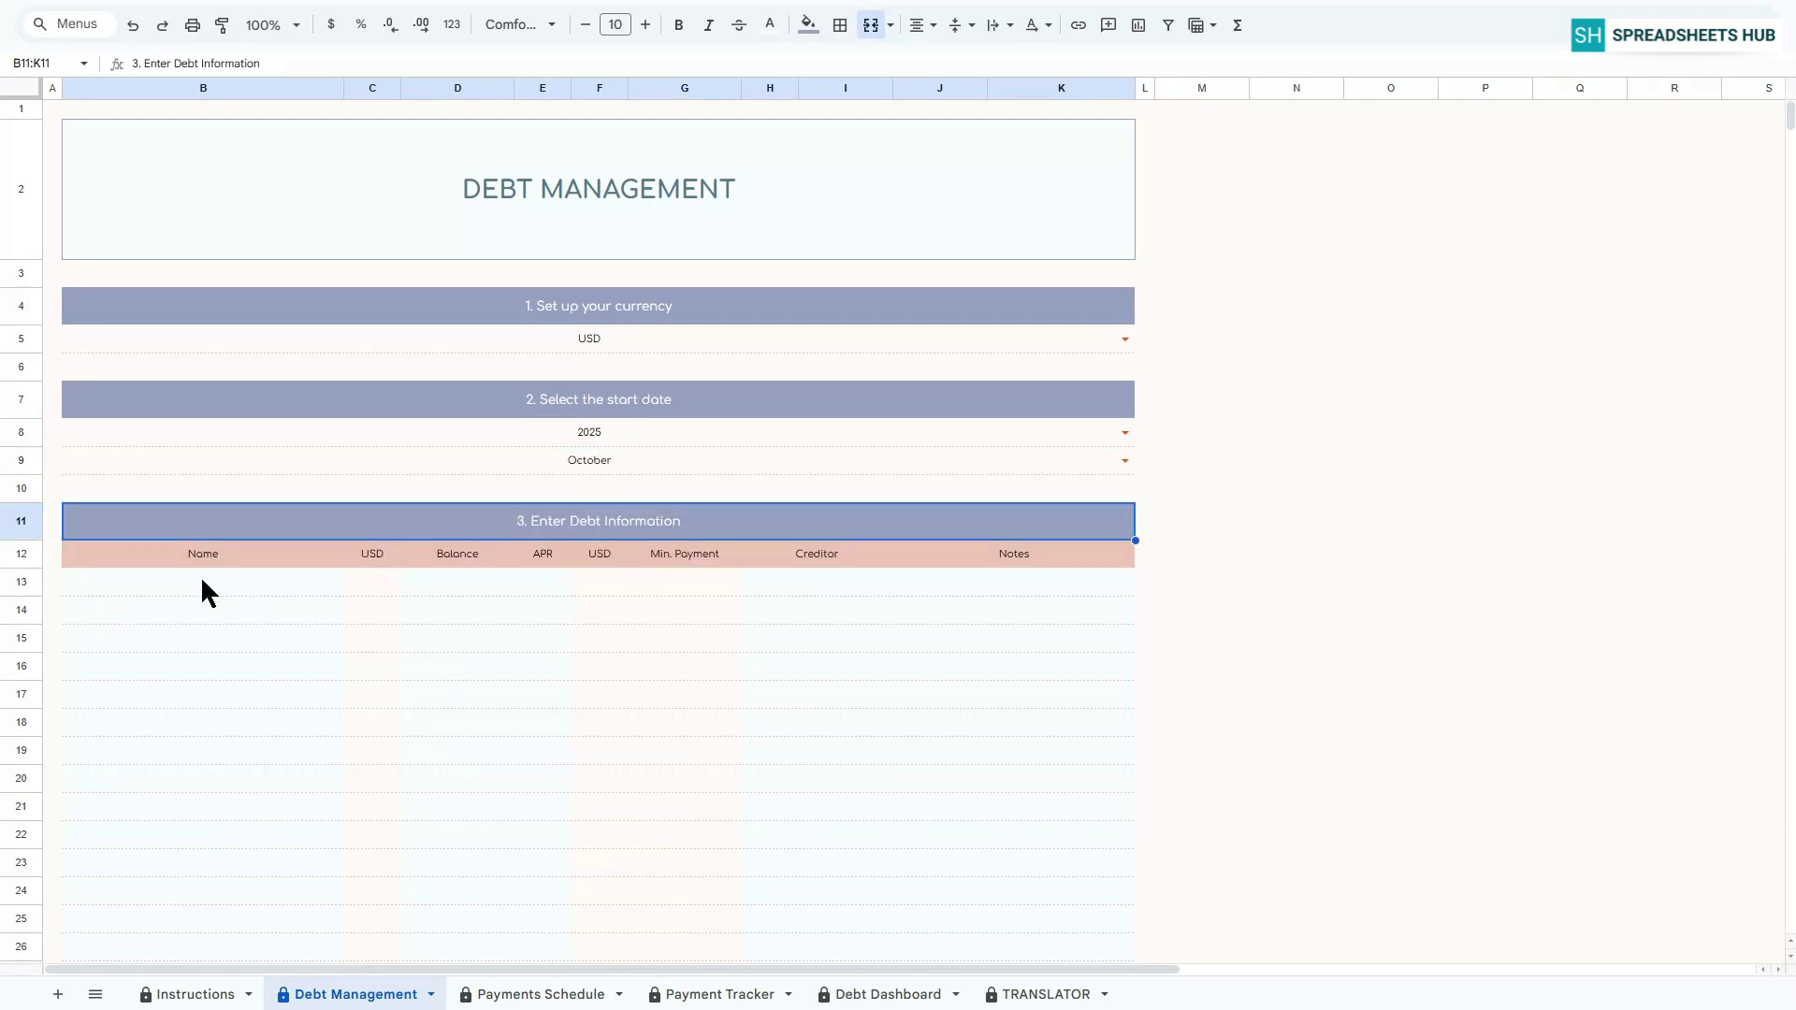
{"action": "left_click", "coordinate": [202, 582]}
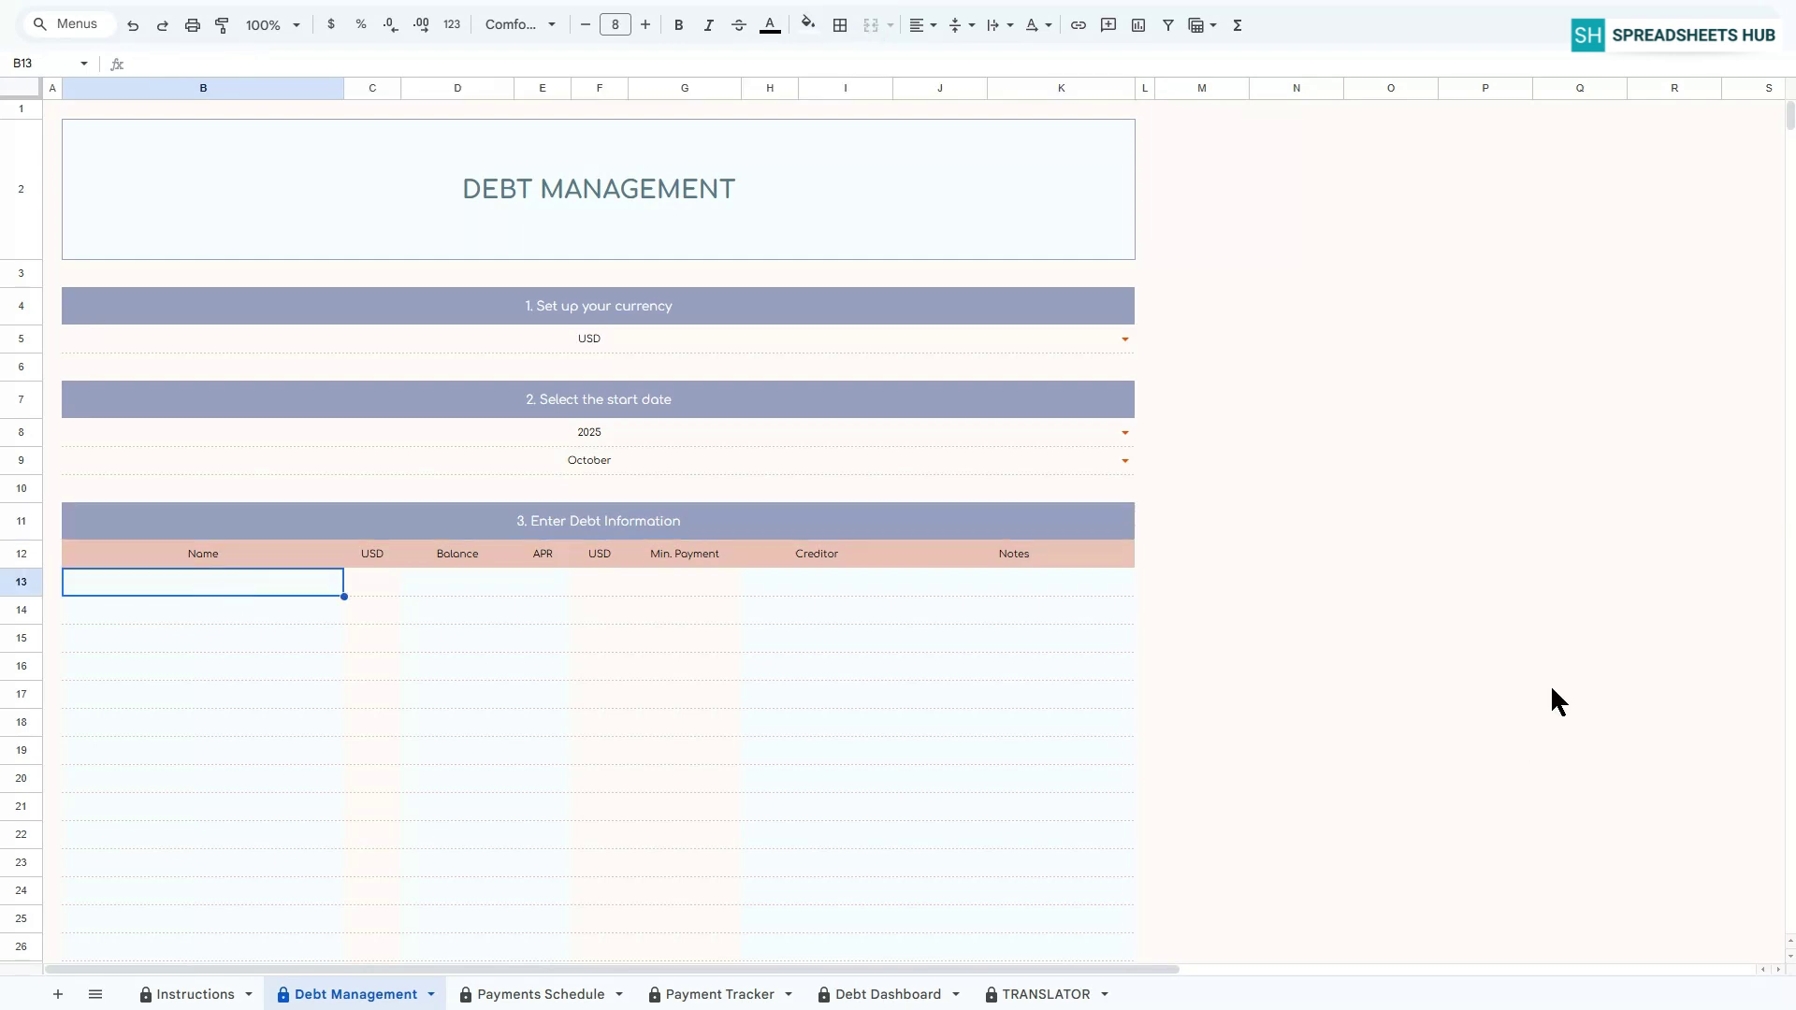
{"action": "type", "text": "Debt 1"}
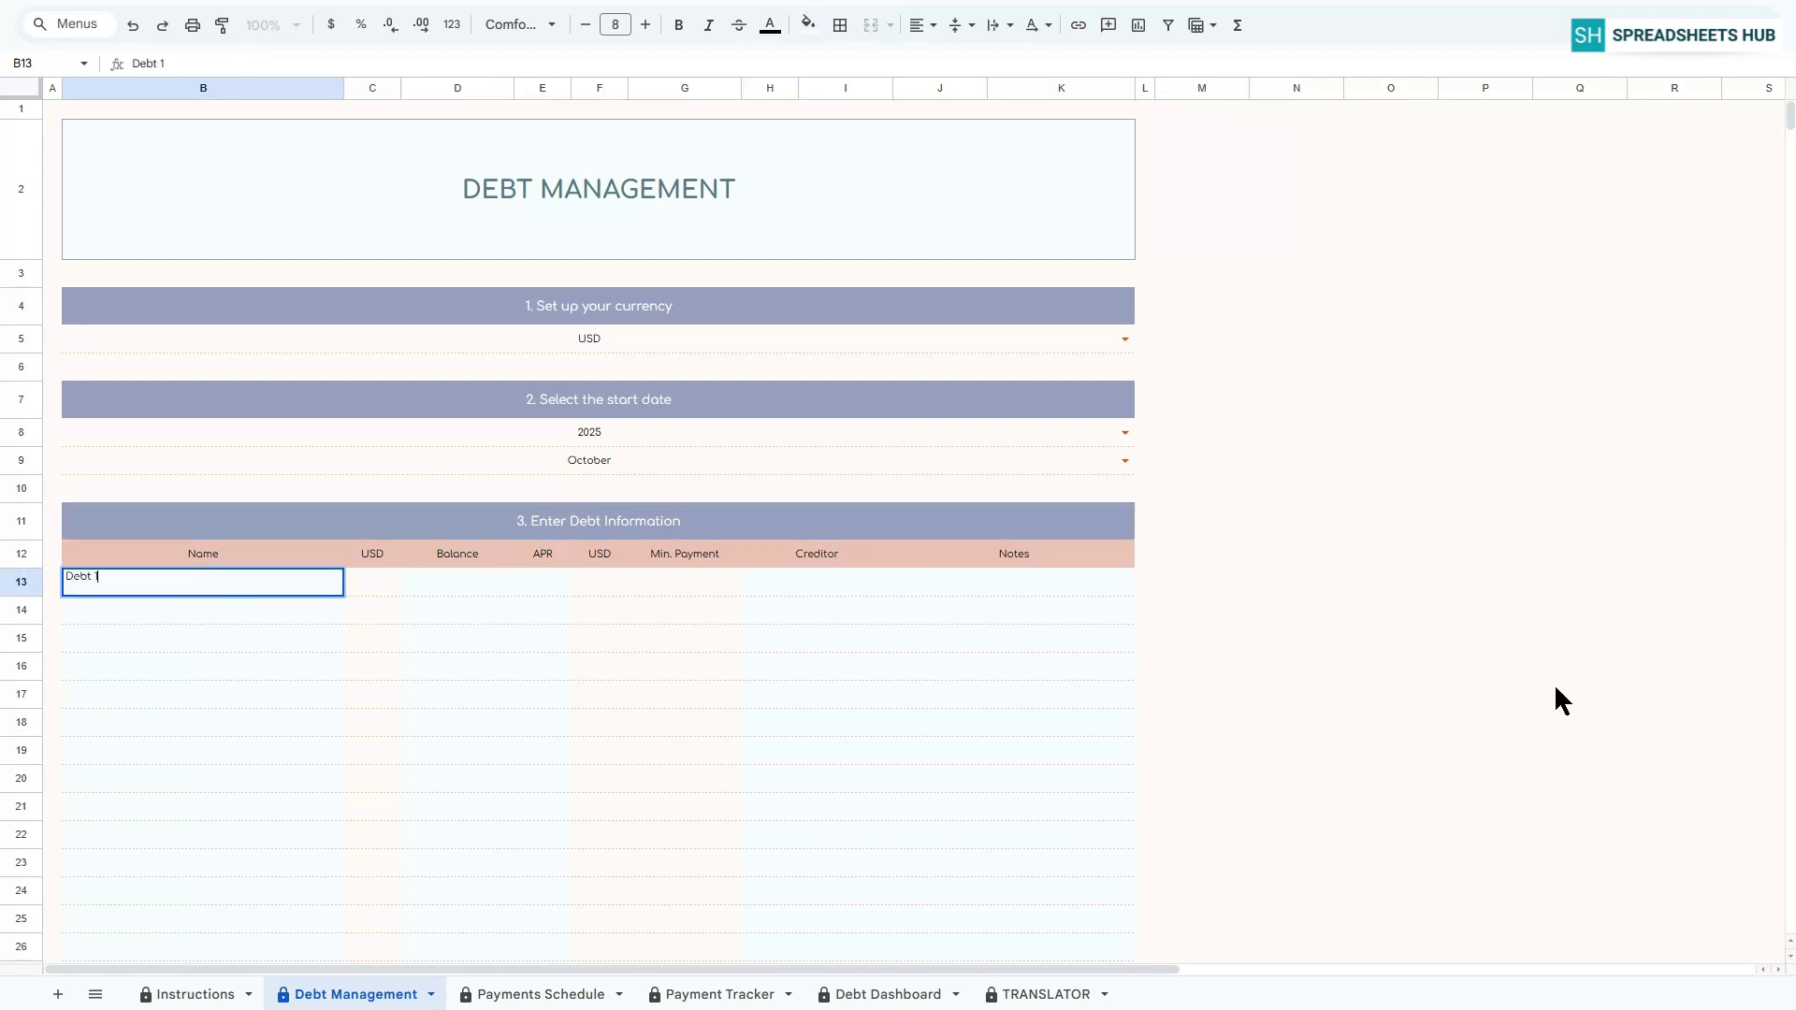
{"action": "key", "text": "Return"}
{"action": "left_click", "coordinate": [459, 580]}
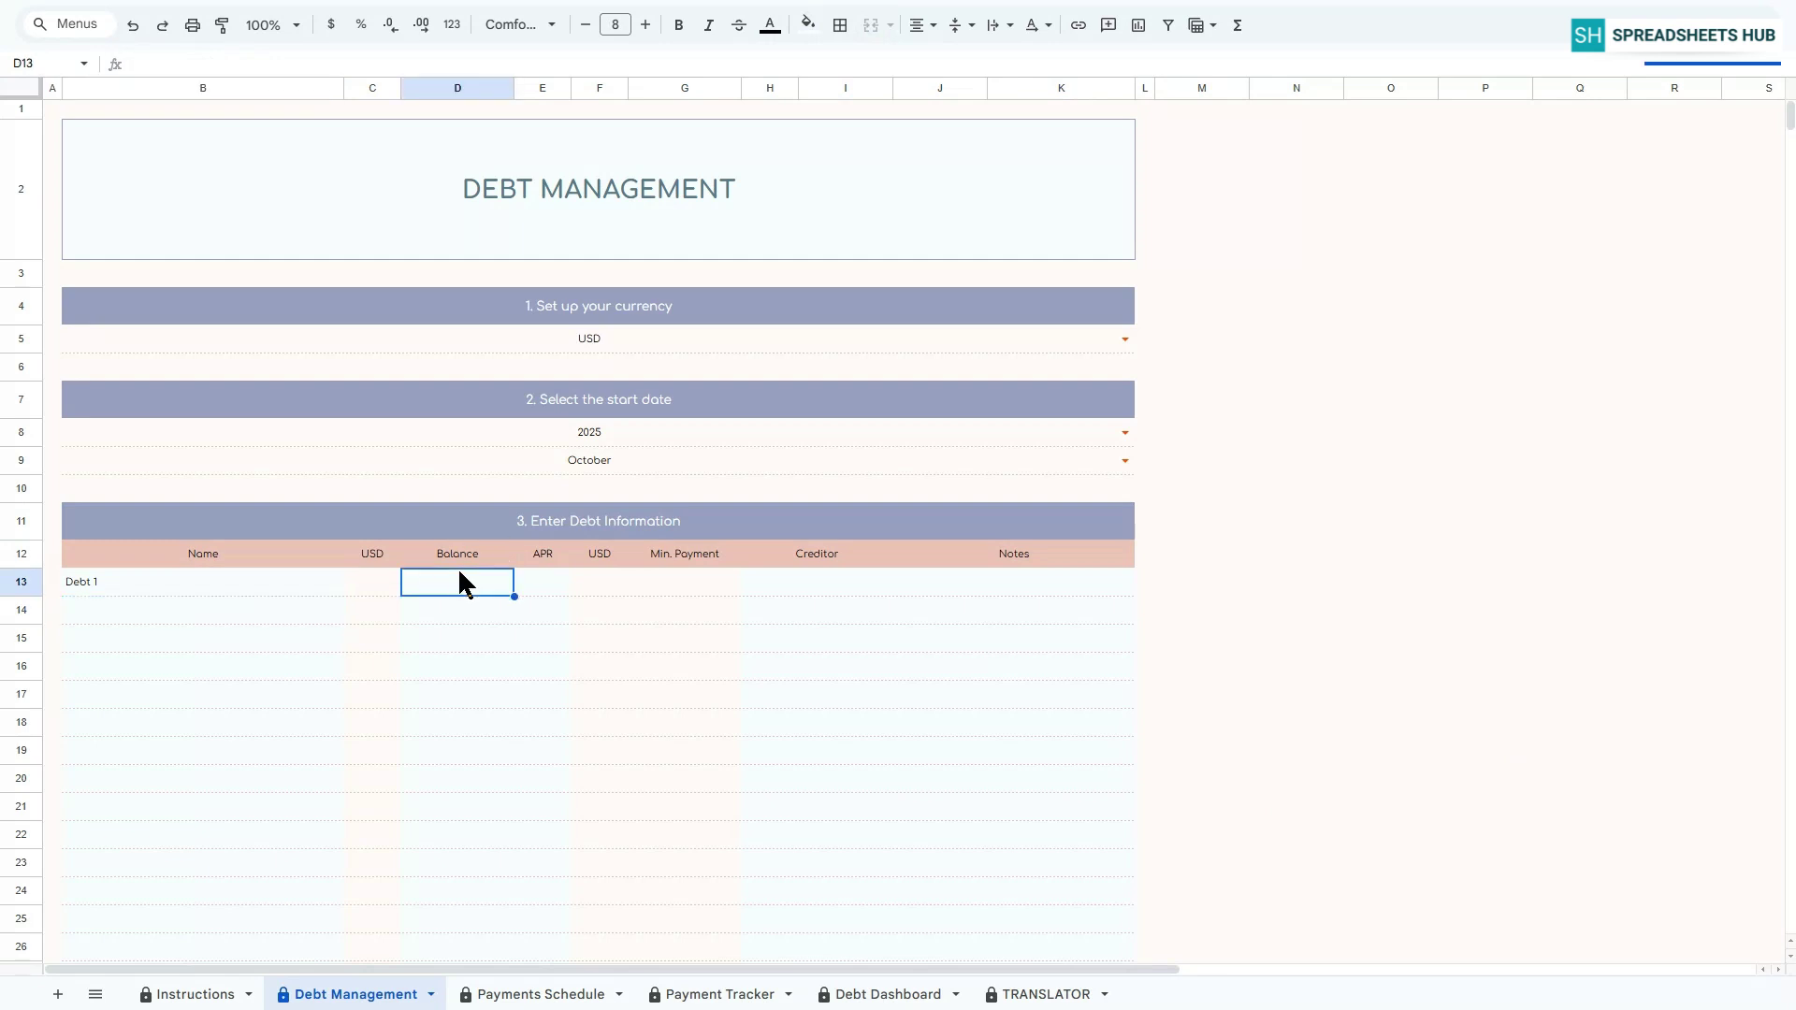
{"action": "type", "text": "10000"}
{"action": "key", "text": "Return"}
{"action": "left_click", "coordinate": [547, 579]}
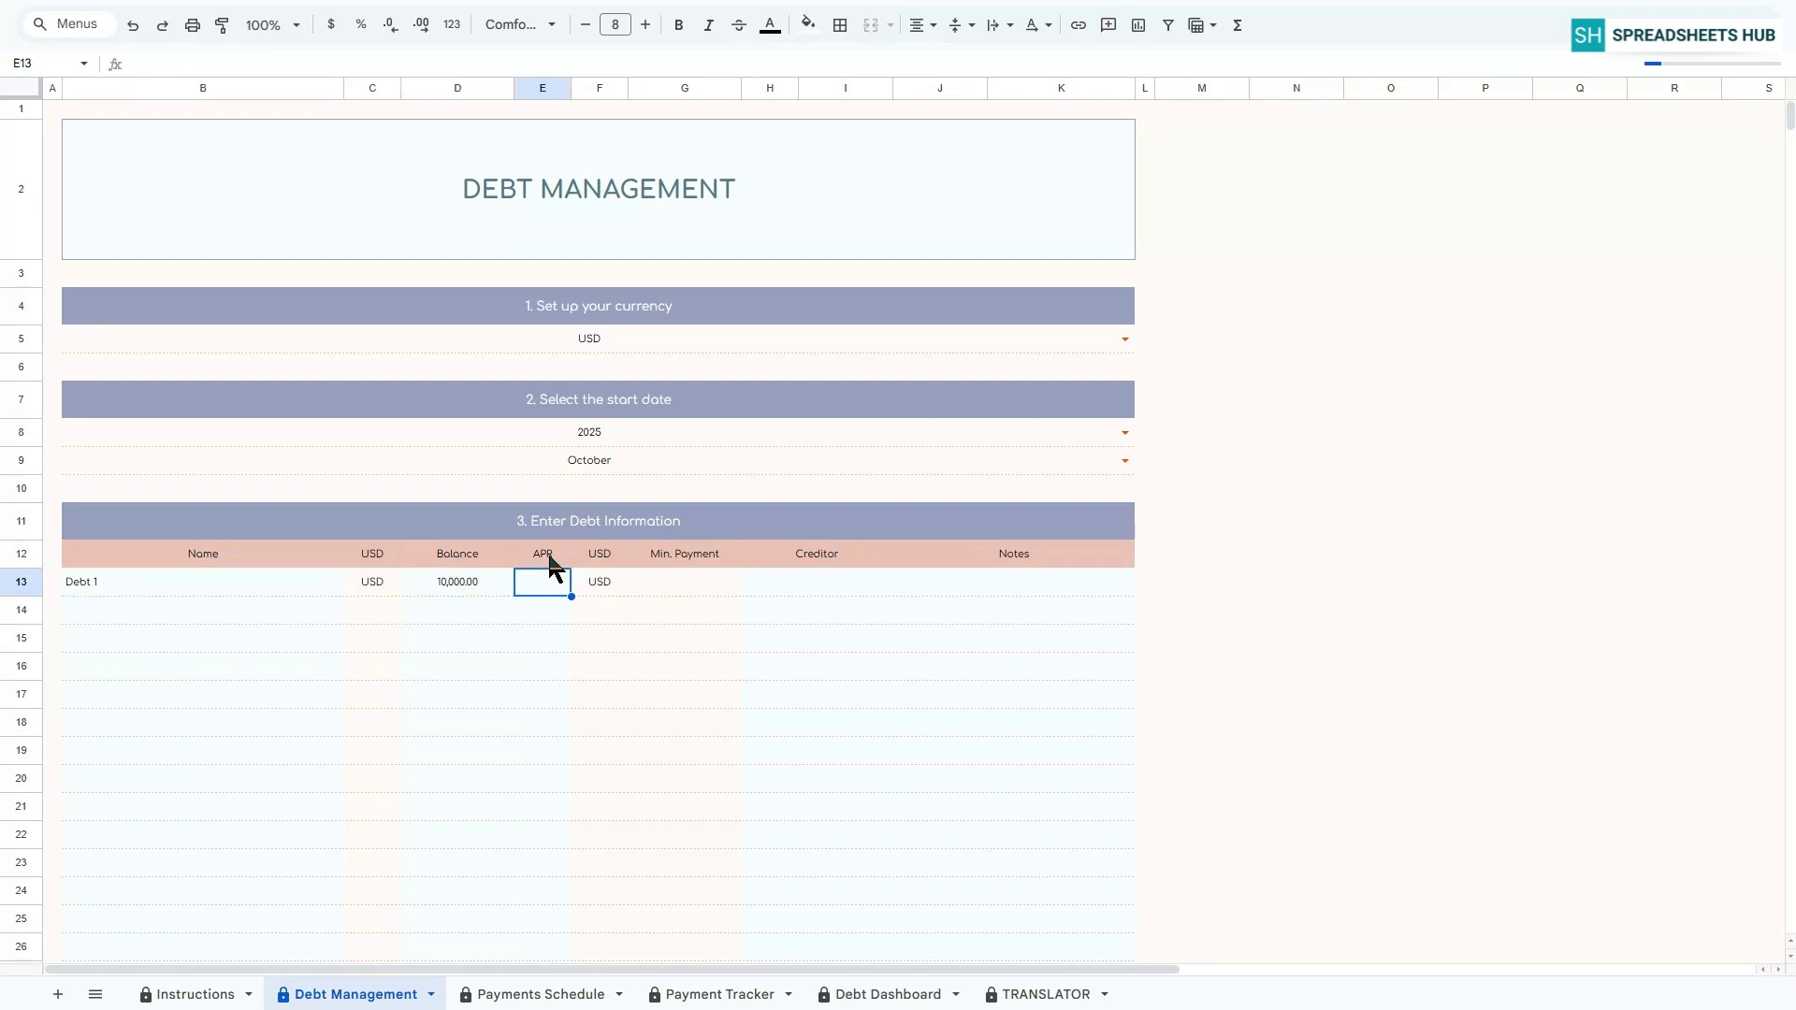
{"action": "type", "text": "3"}
{"action": "key", "text": "Return"}
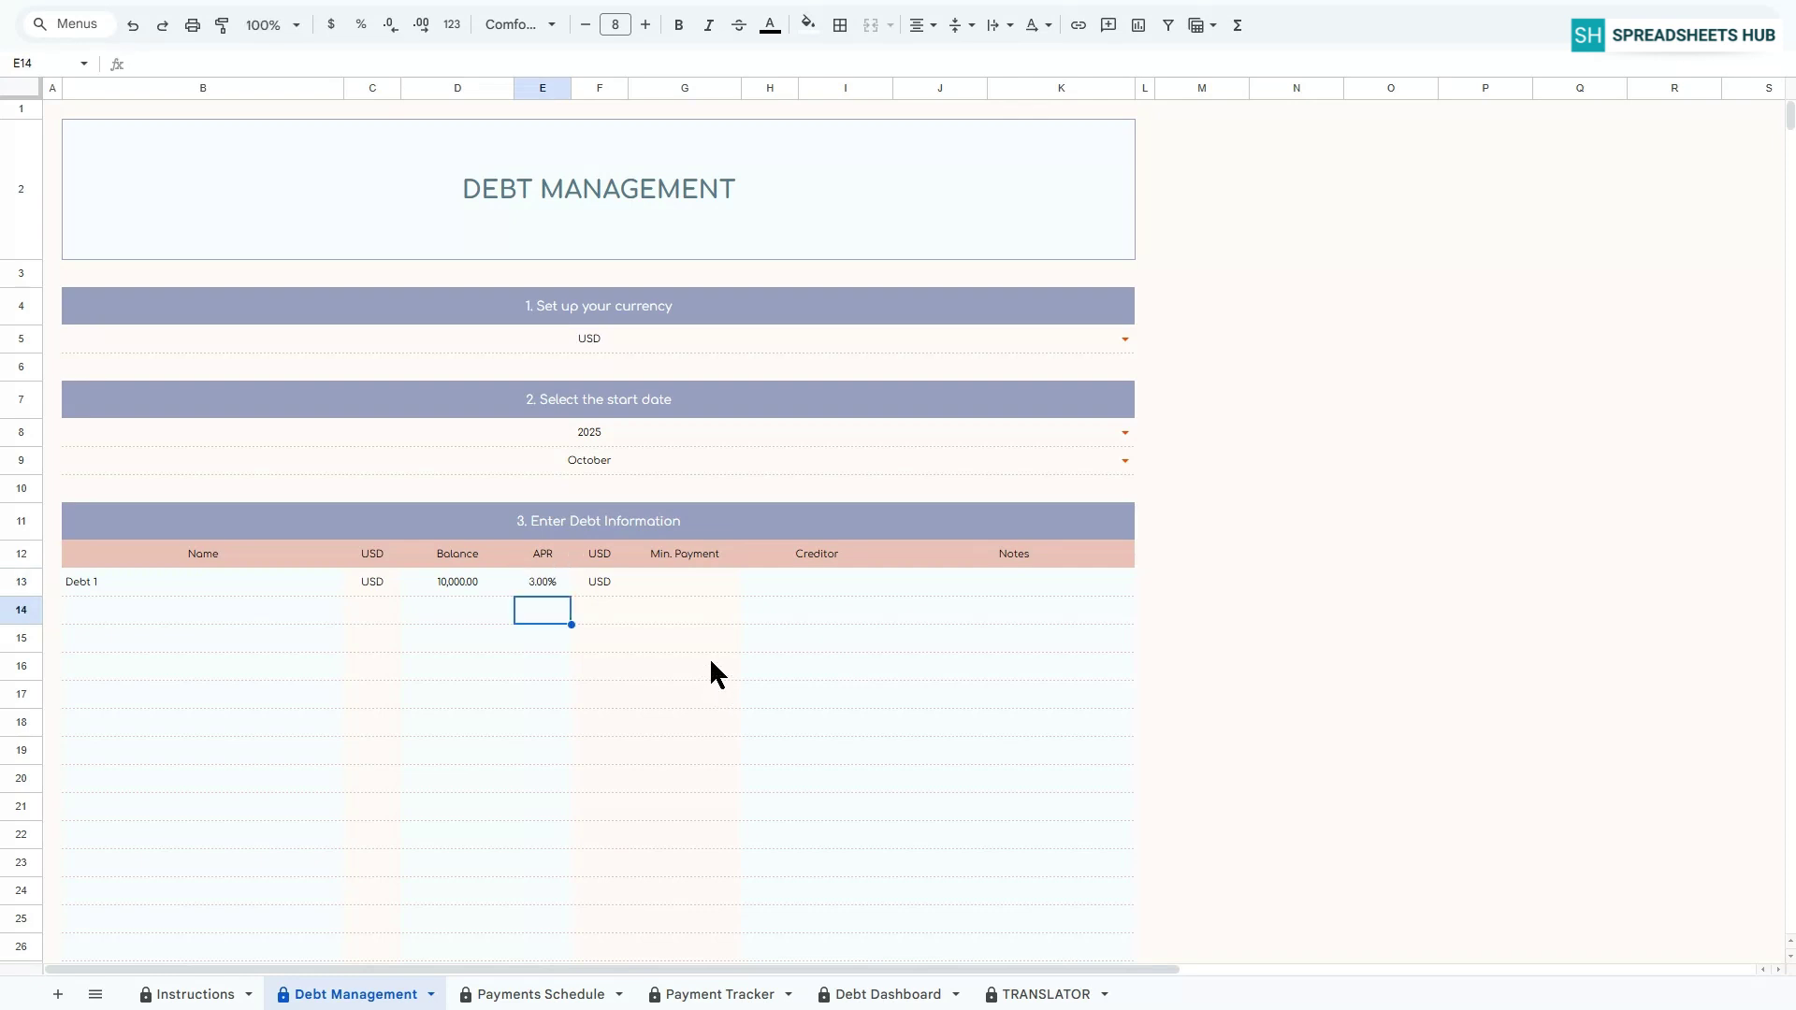
Enter 1 as the creditor for Debt 1 and inspect that row's minimum payment formula.
{"action": "left_click", "coordinate": [773, 591]}
{"action": "type", "text": "1"}
{"action": "left_click", "coordinate": [800, 632]}
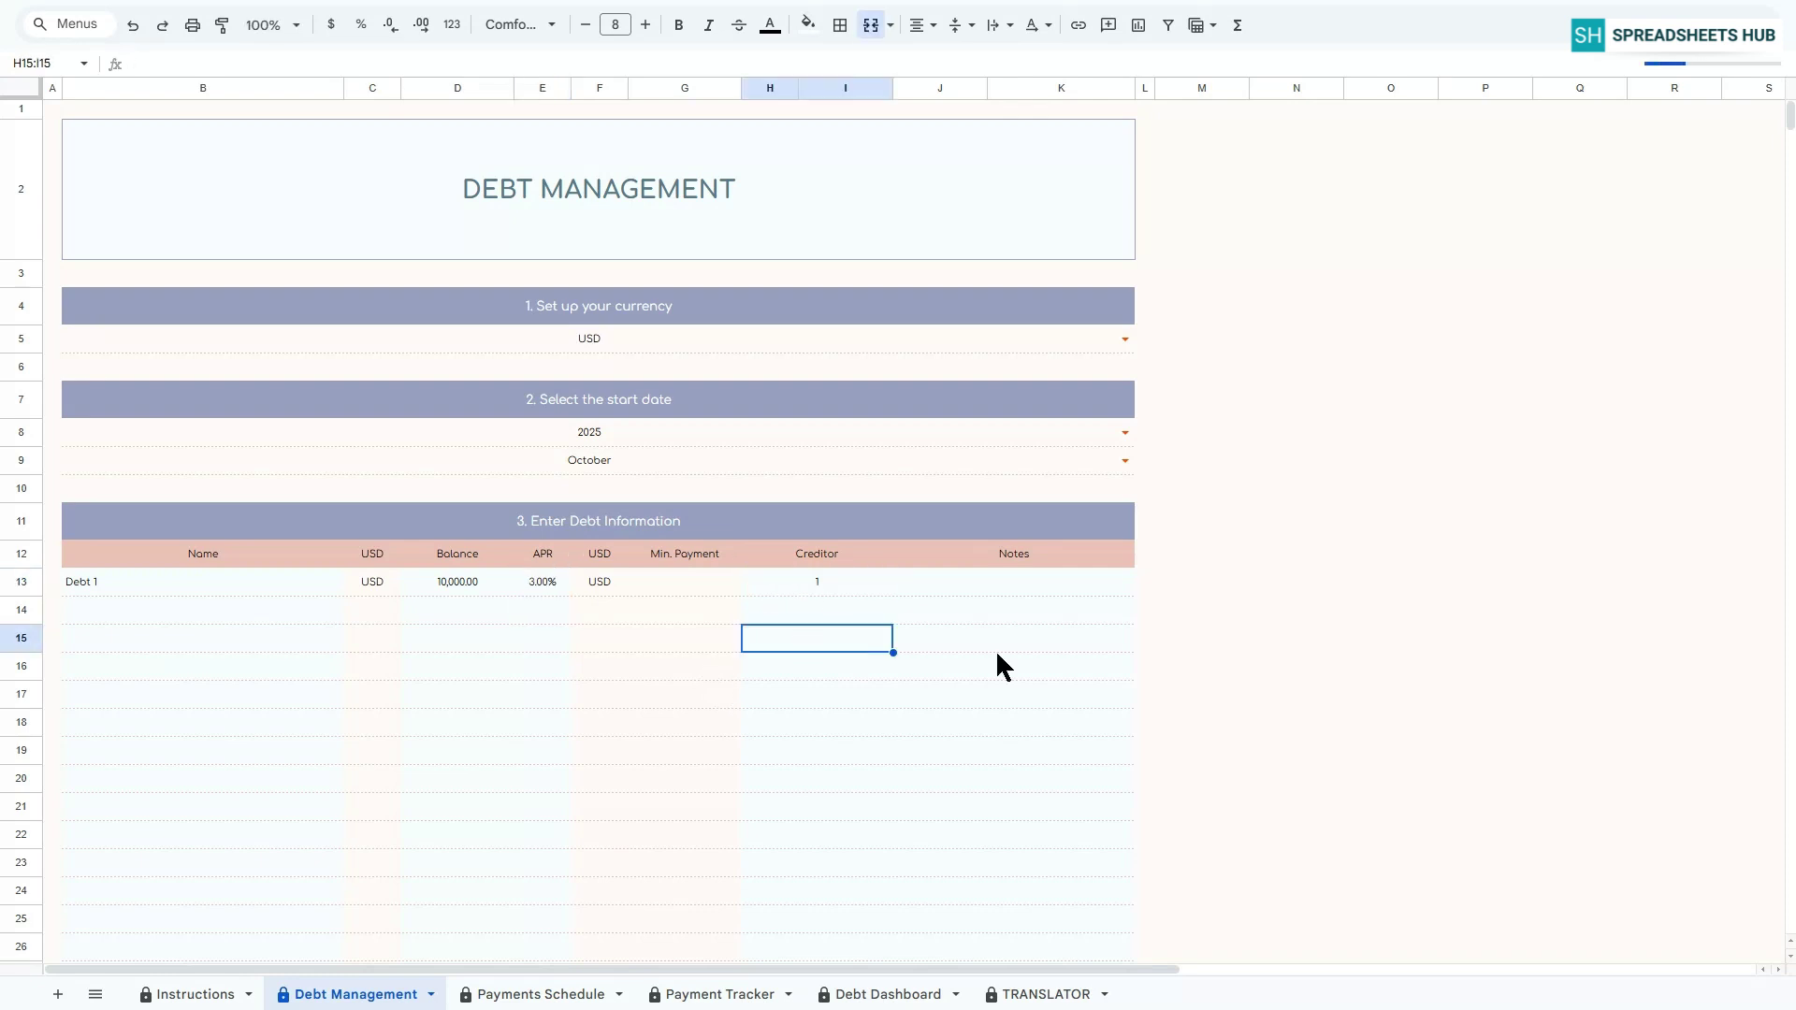
{"action": "left_click", "coordinate": [988, 587]}
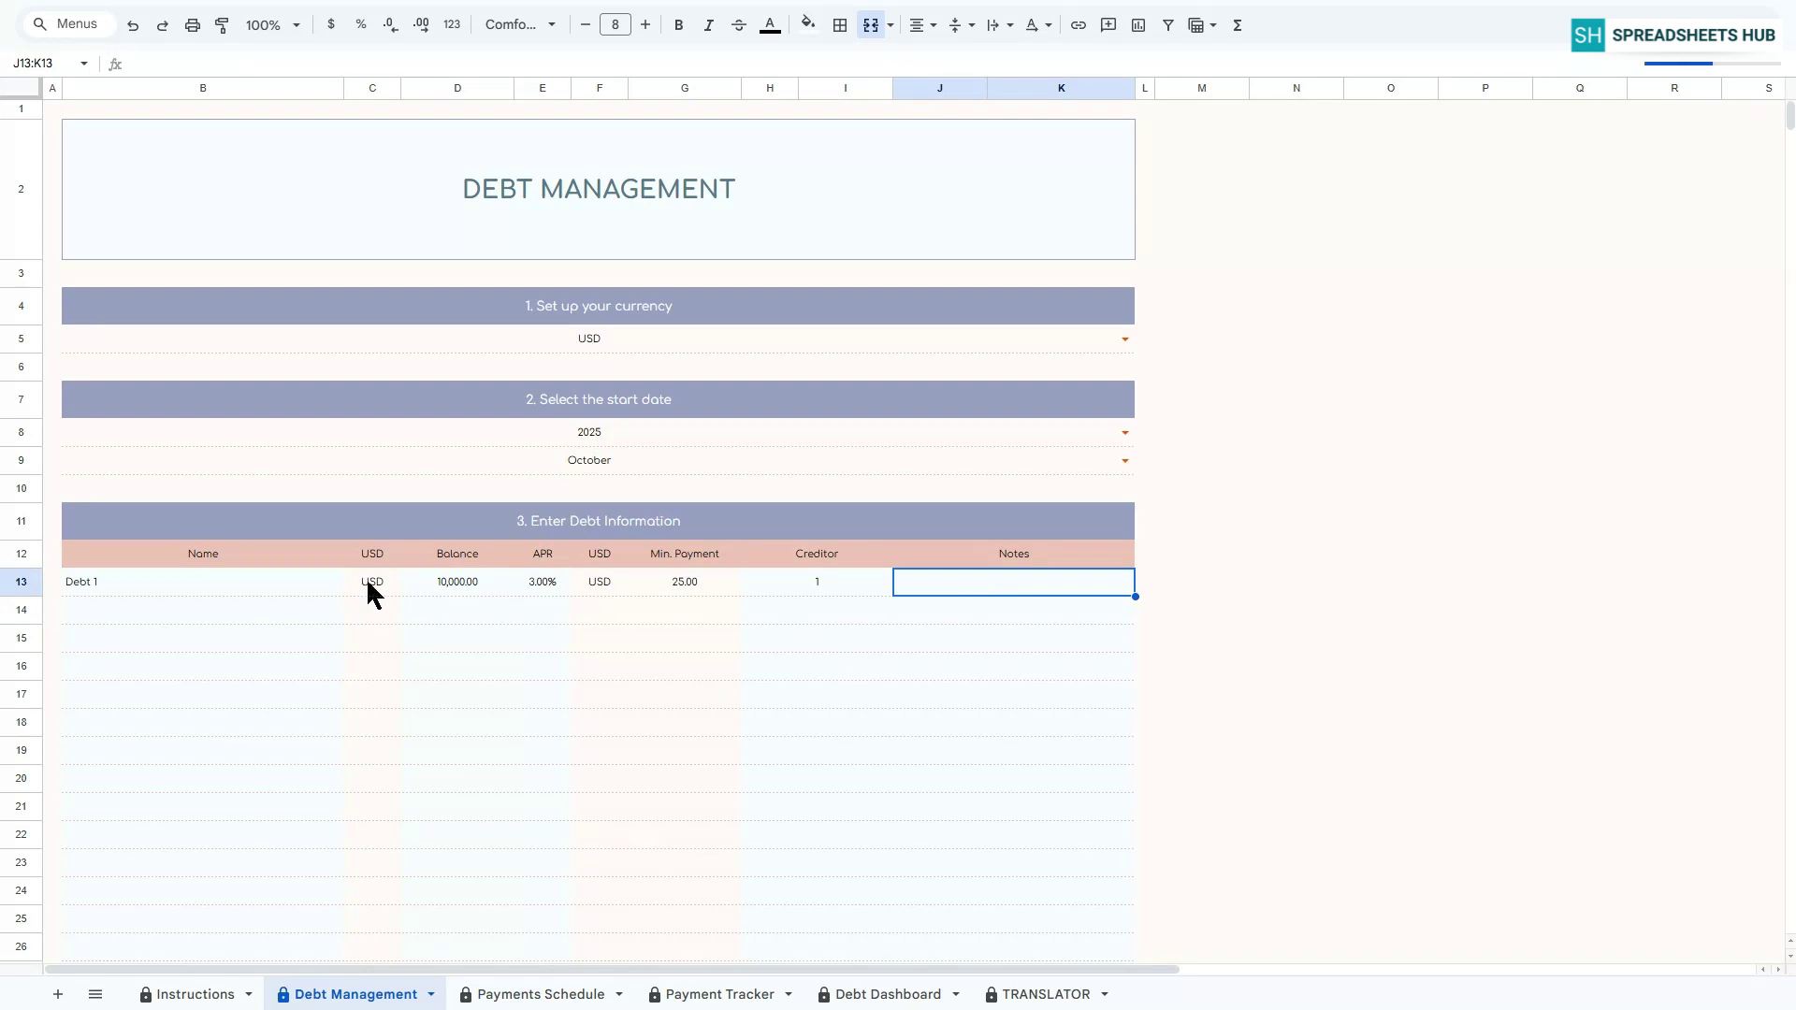
{"action": "left_click", "coordinate": [681, 580]}
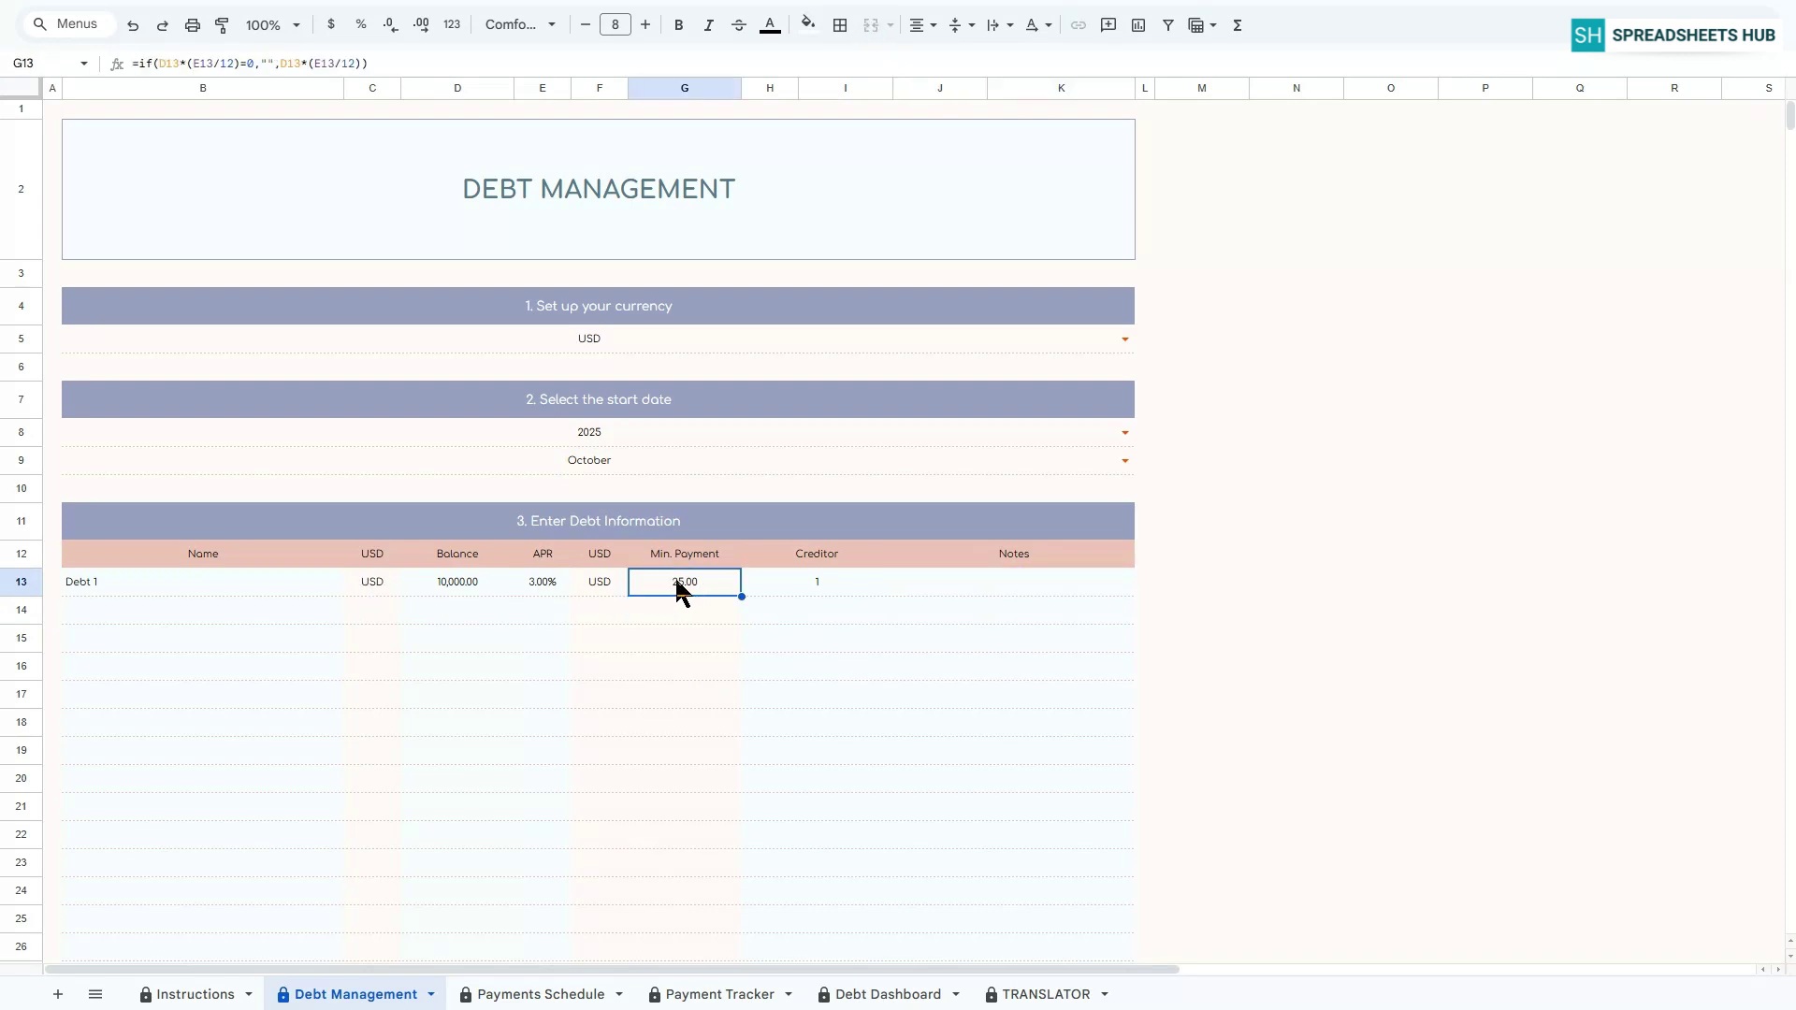
Add Debt 2 in the second row with balance 15000, APR 3% and creditor 2.
{"action": "left_click", "coordinate": [120, 613]}
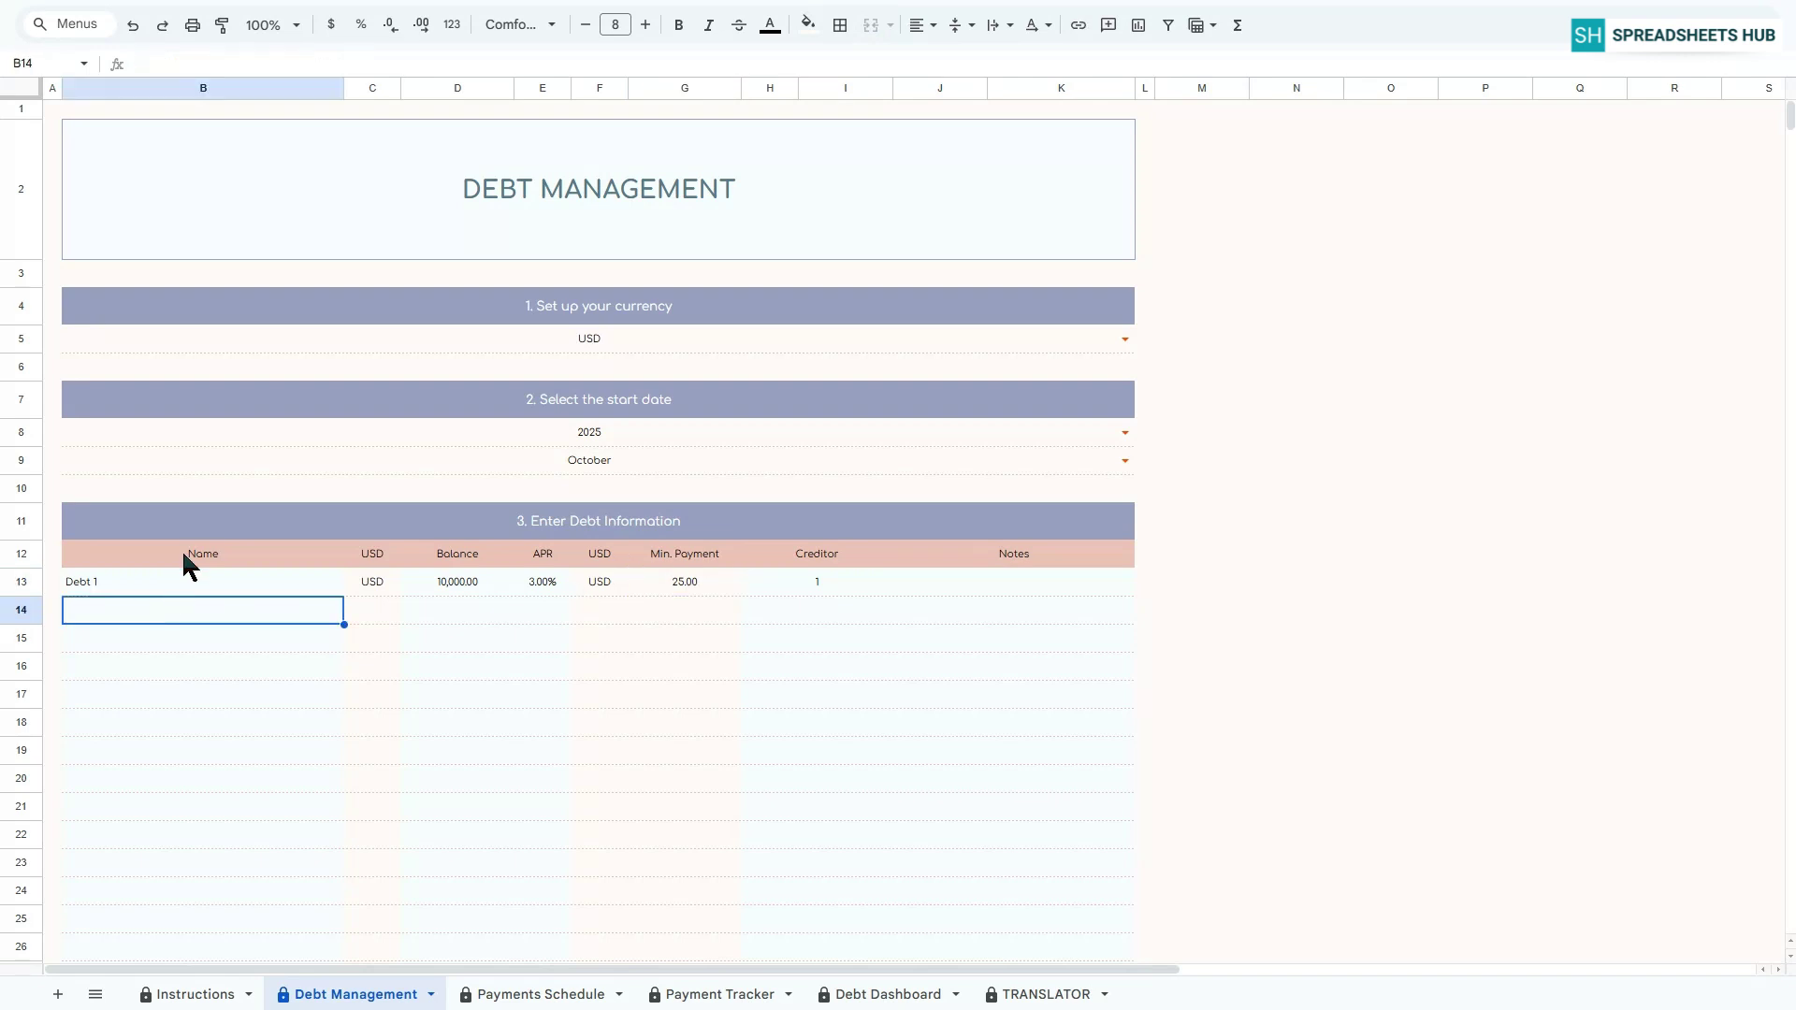
{"action": "type", "text": "Debt 2"}
{"action": "left_click", "coordinate": [486, 610]}
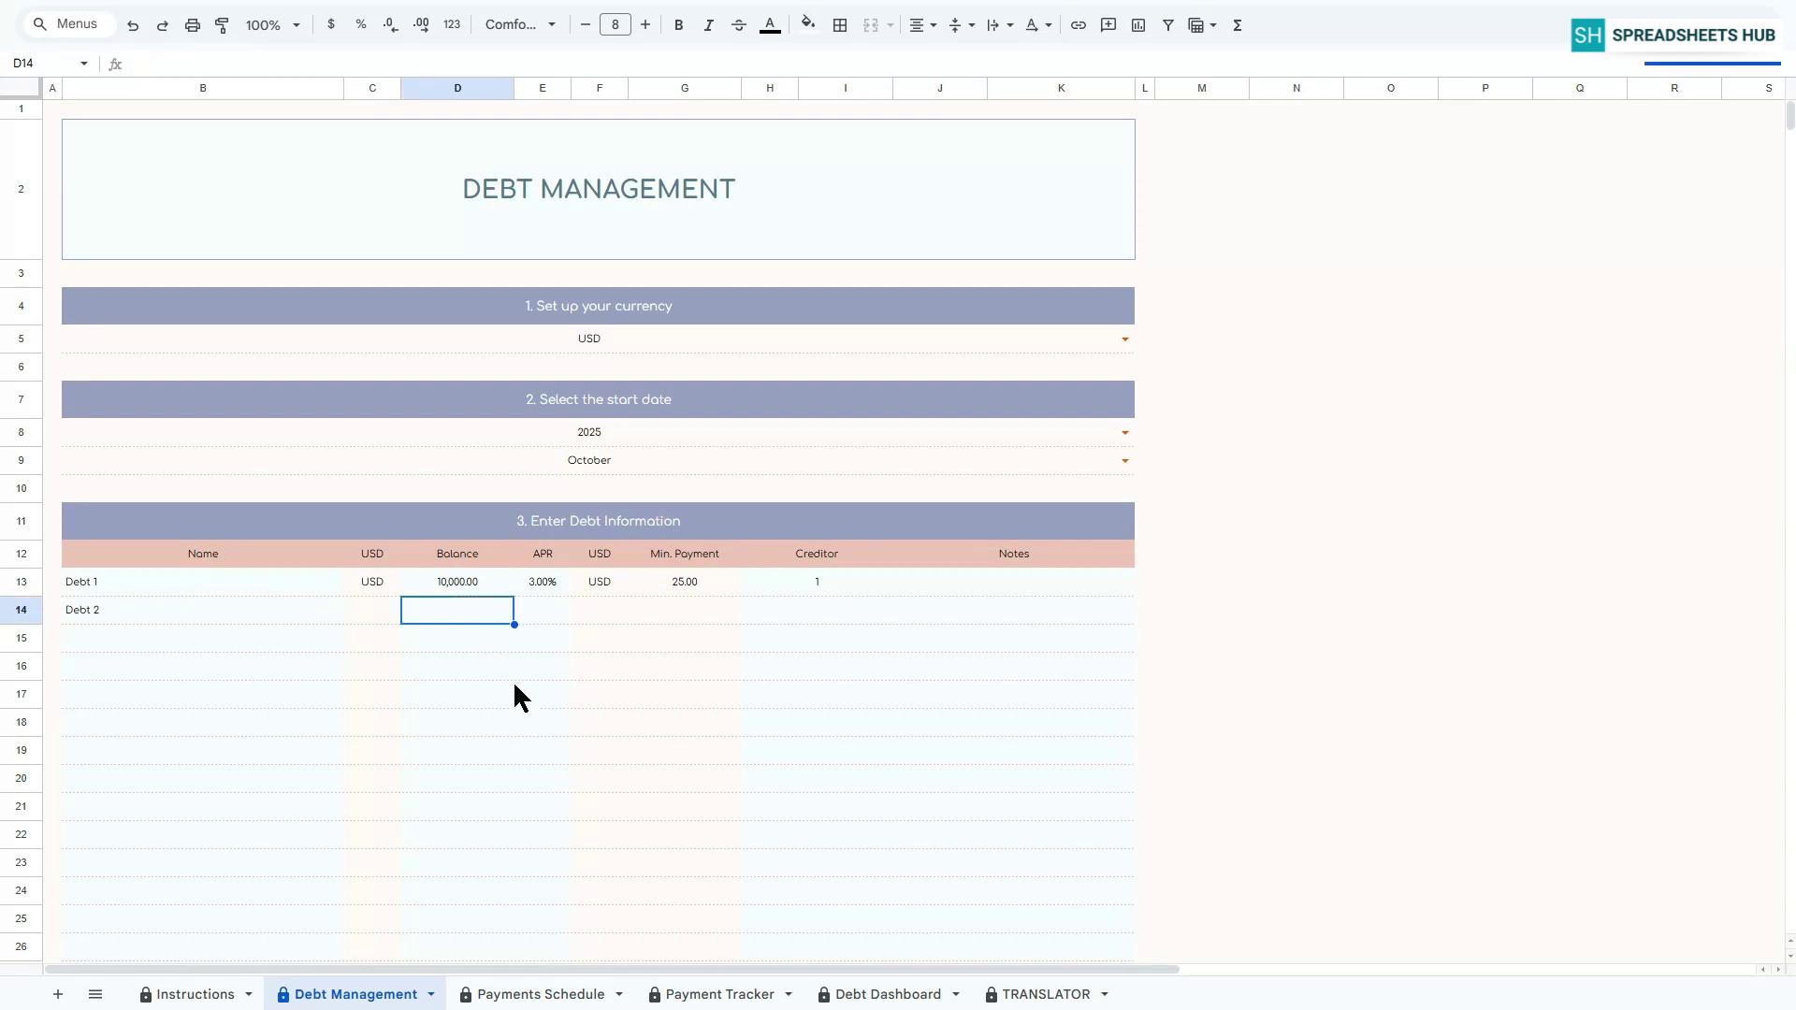
{"action": "type", "text": "15000"}
{"action": "key", "text": "Return"}
{"action": "left_click", "coordinate": [540, 610]}
{"action": "type", "text": "3"}
{"action": "key", "text": "Return"}
{"action": "left_click", "coordinate": [774, 610]}
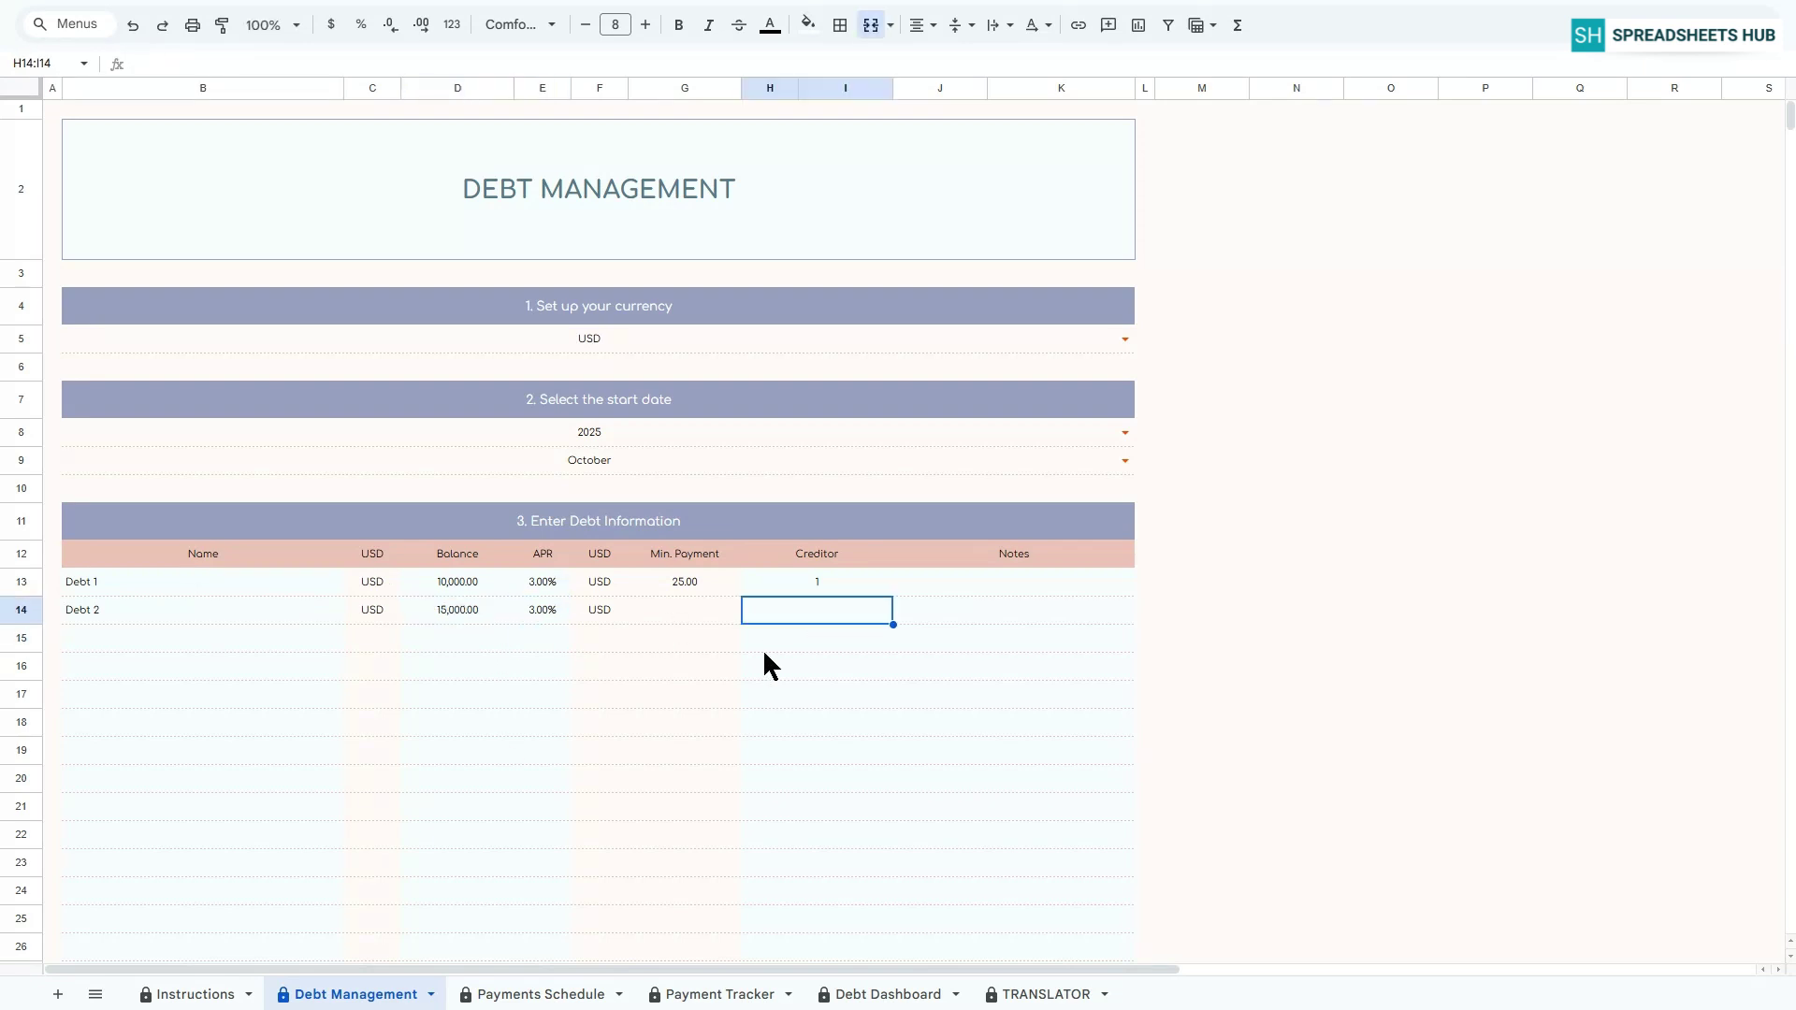
{"action": "type", "text": "2"}
Add Debt 3 in the third row of the debt table with a balance of 10000.
{"action": "left_click", "coordinate": [113, 637]}
{"action": "type", "text": "Debt 3"}
{"action": "key", "text": "Return"}
{"action": "key", "text": "Up"}
{"action": "key", "text": "Right"}
{"action": "key", "text": "Right"}
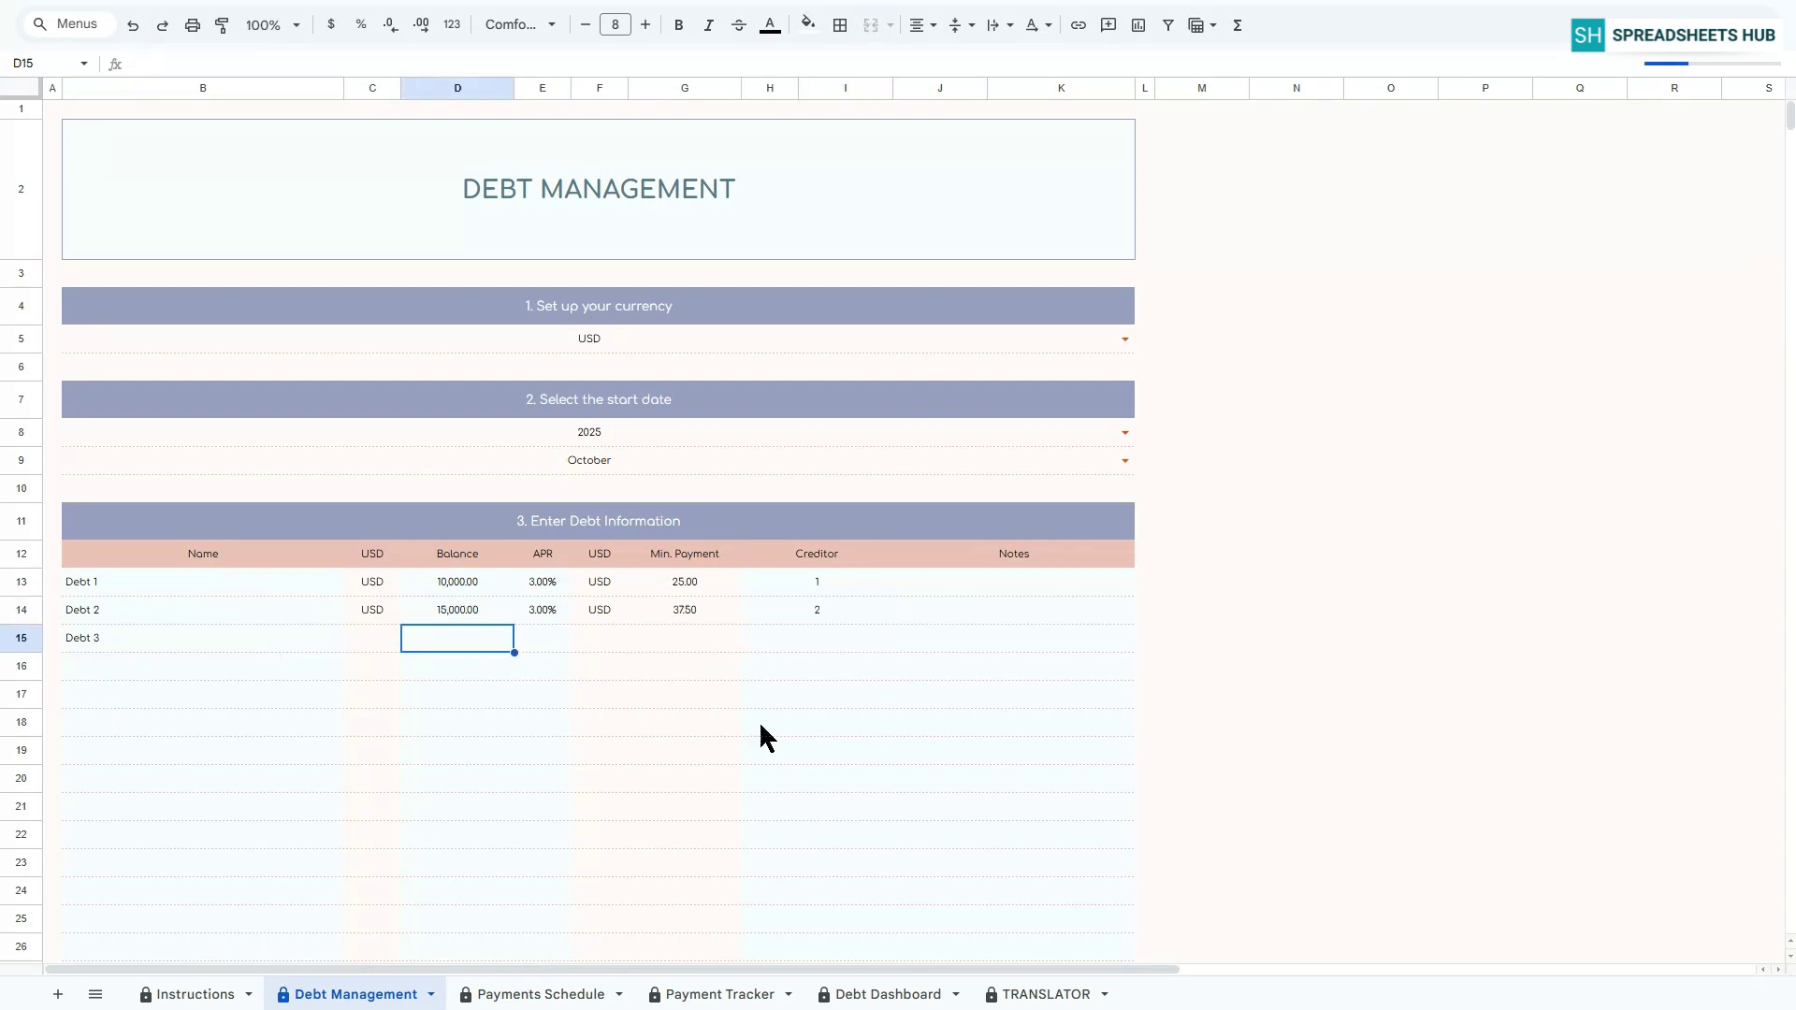
{"action": "type", "text": "10000"}
{"action": "key", "text": "Return"}
Set the APR of Debt 3 to 3.5% and its creditor to 4.
{"action": "left_click", "coordinate": [547, 632]}
{"action": "type", "text": "3.5"}
{"action": "key", "text": "Return"}
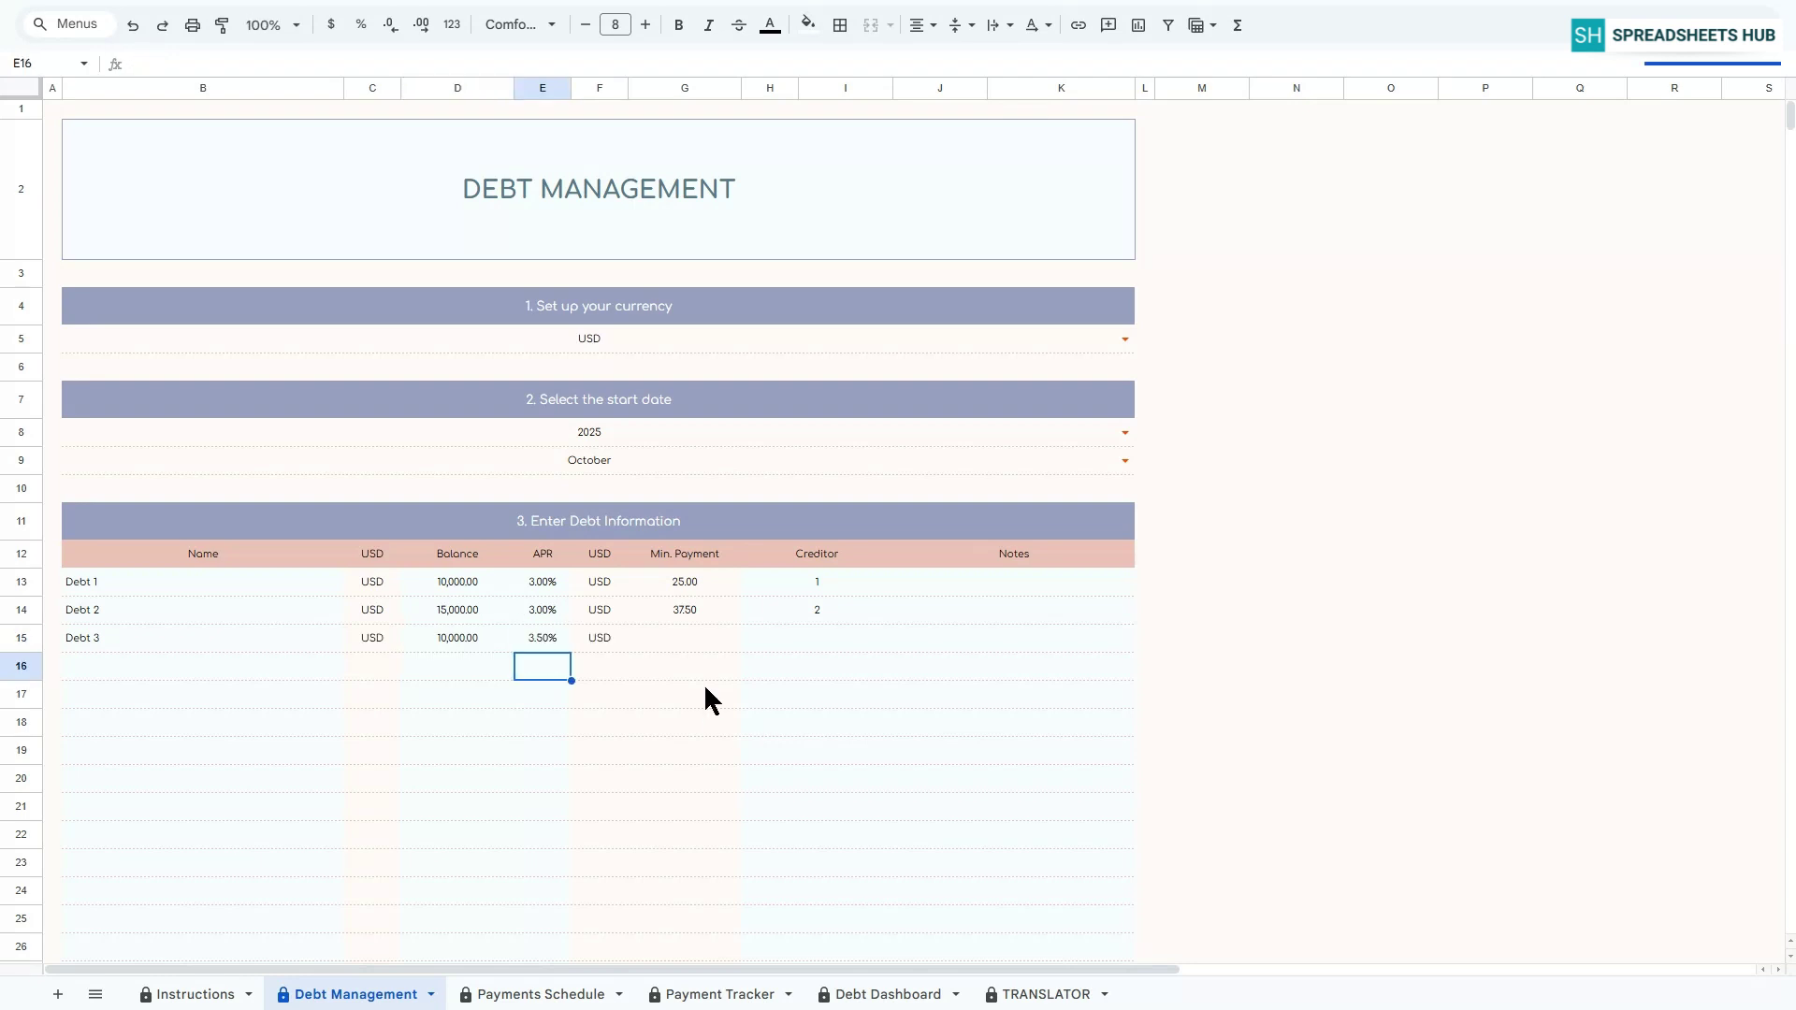
{"action": "left_click", "coordinate": [812, 637]}
{"action": "type", "text": "4"}
{"action": "key", "text": "Return"}
Add Debt 4 in the fourth row of the debt table with a balance of 5000.
{"action": "key", "text": "Home"}
{"action": "key", "text": "Right"}
{"action": "type", "text": "Debt "}
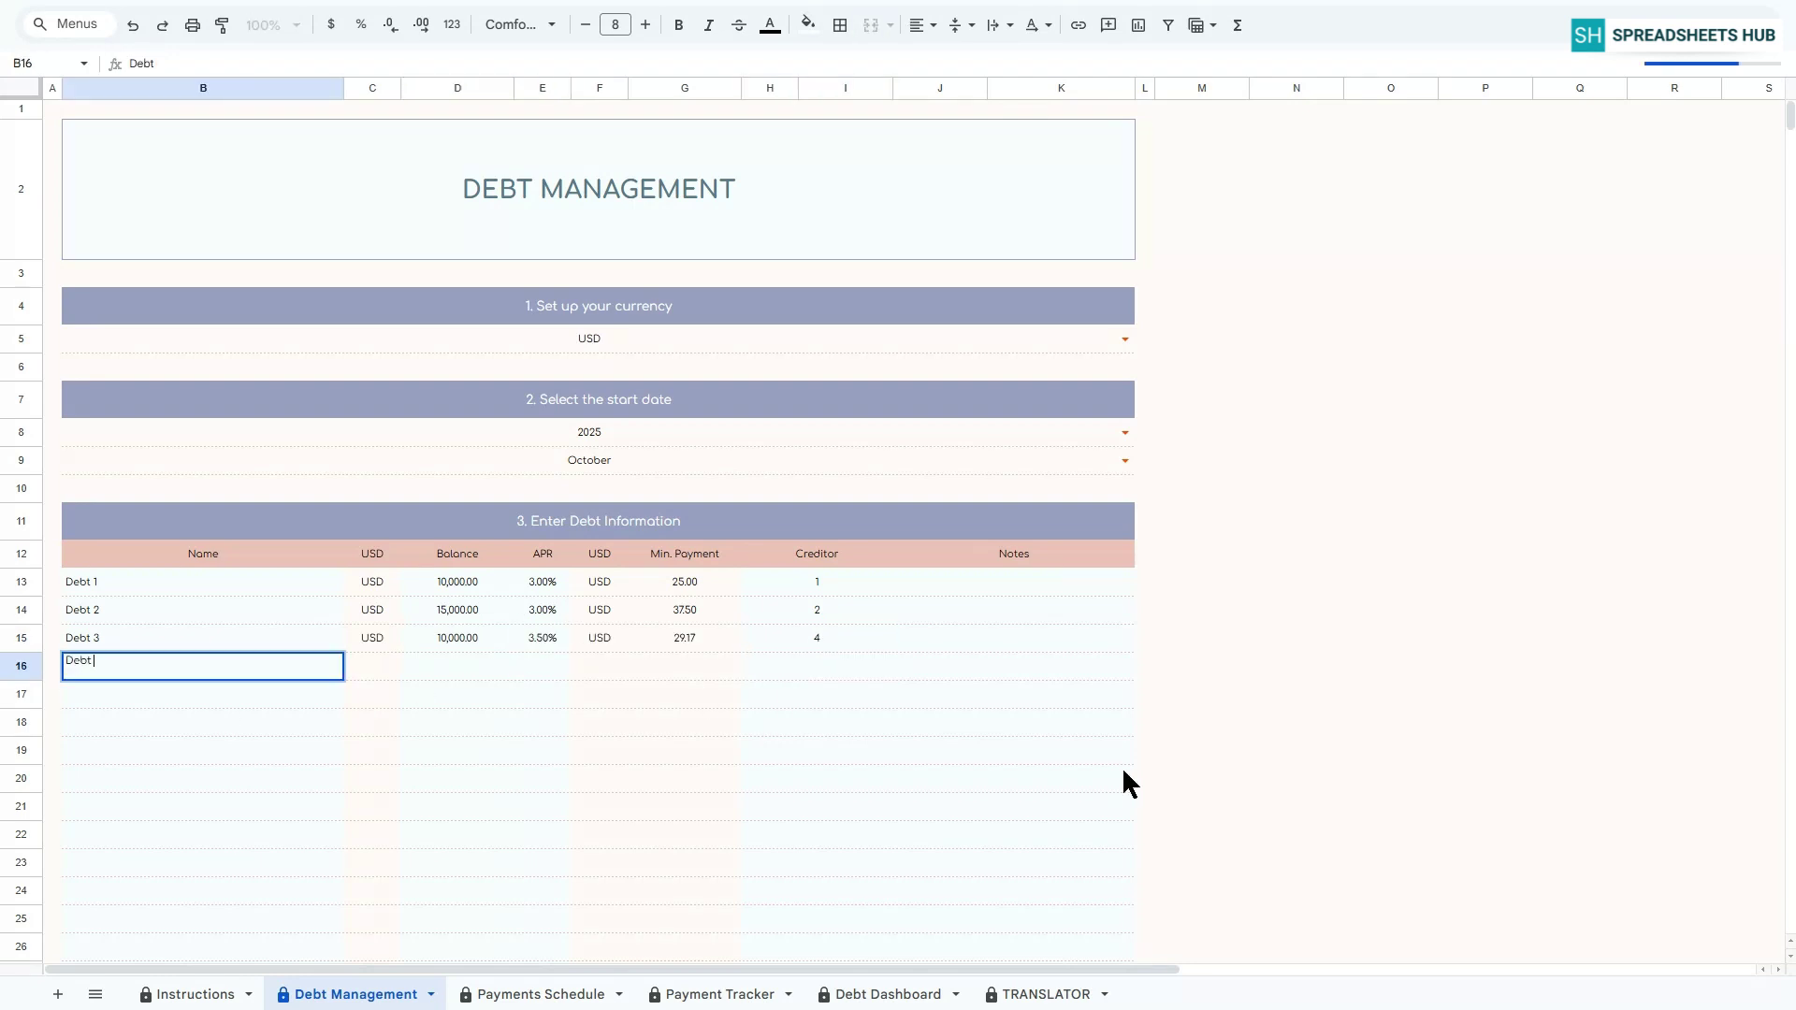
{"action": "type", "text": "4"}
{"action": "key", "text": "Return"}
{"action": "left_click", "coordinate": [468, 666]}
{"action": "type", "text": "5000"}
{"action": "key", "text": "Return"}
Set the APR of Debt 4 to 4% and its creditor to 3.
{"action": "left_click", "coordinate": [548, 664]}
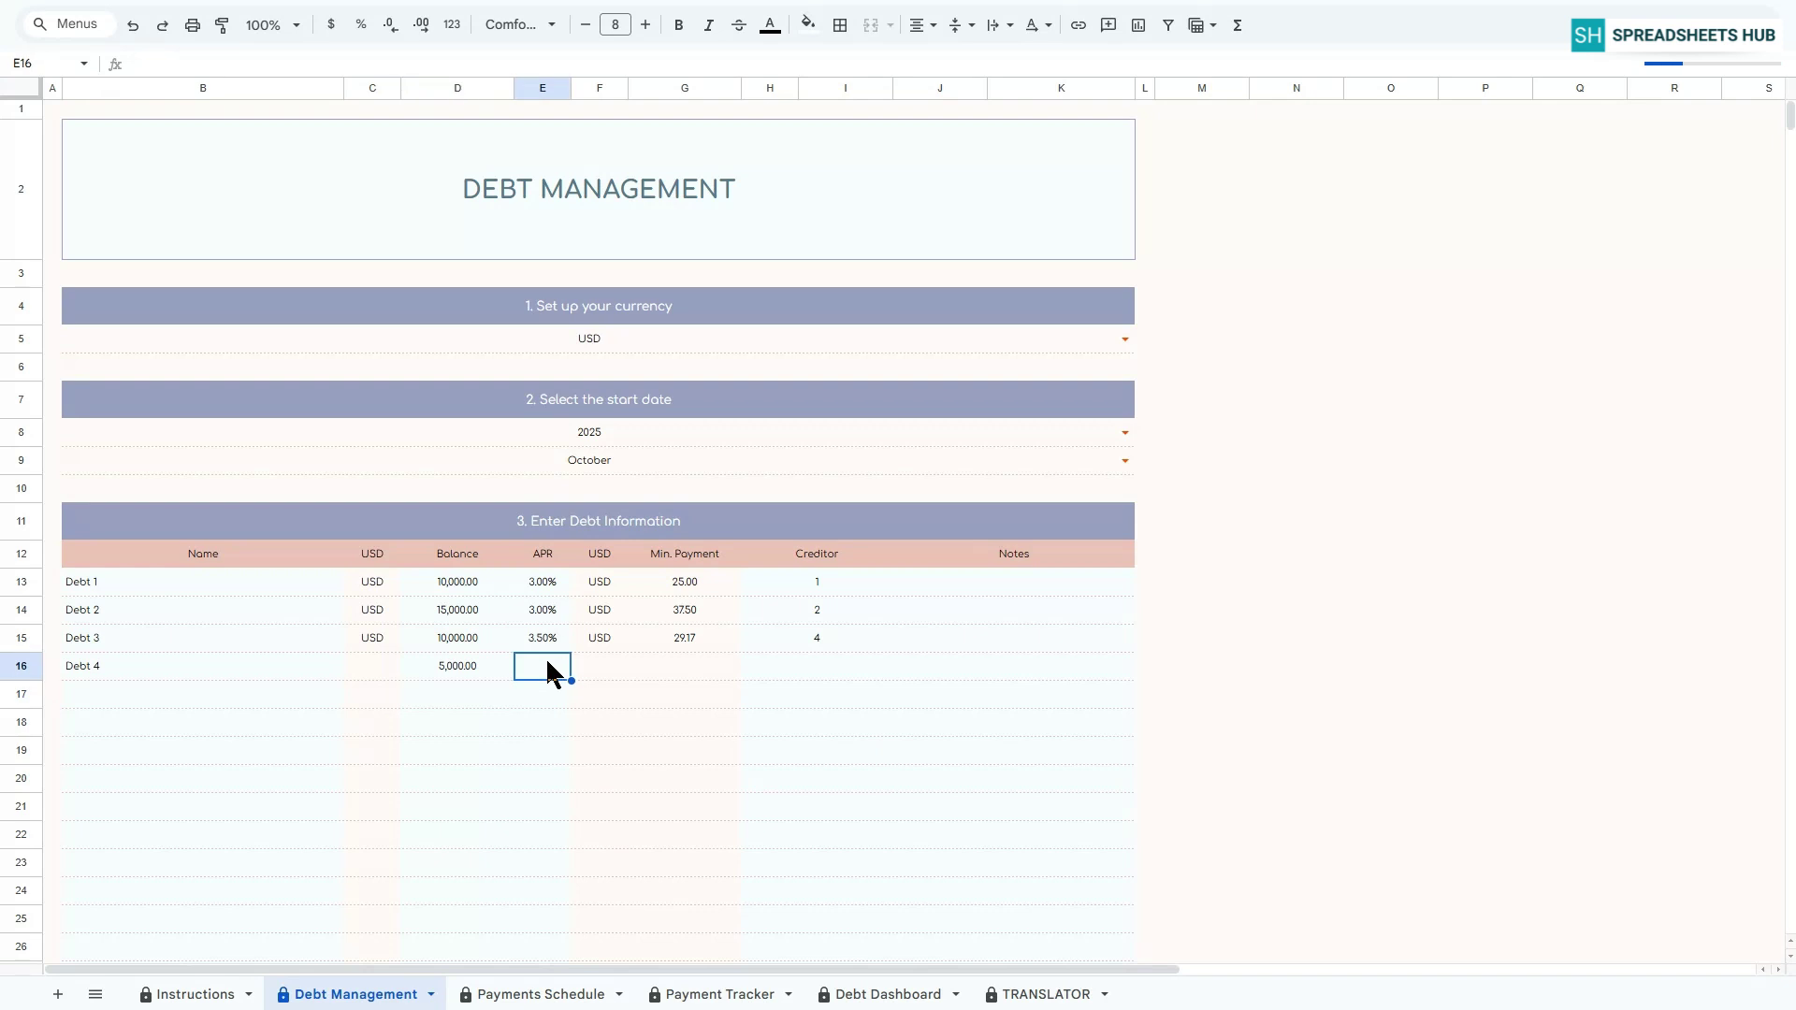
{"action": "type", "text": "4"}
{"action": "key", "text": "Return"}
{"action": "left_click", "coordinate": [810, 667]}
{"action": "type", "text": "3"}
{"action": "key", "text": "Return"}
Add Debt 5 in the fifth row of the debt table with a balance of 5000.
{"action": "left_click", "coordinate": [75, 696]}
{"action": "type", "text": "Debt 5"}
{"action": "key", "text": "Return"}
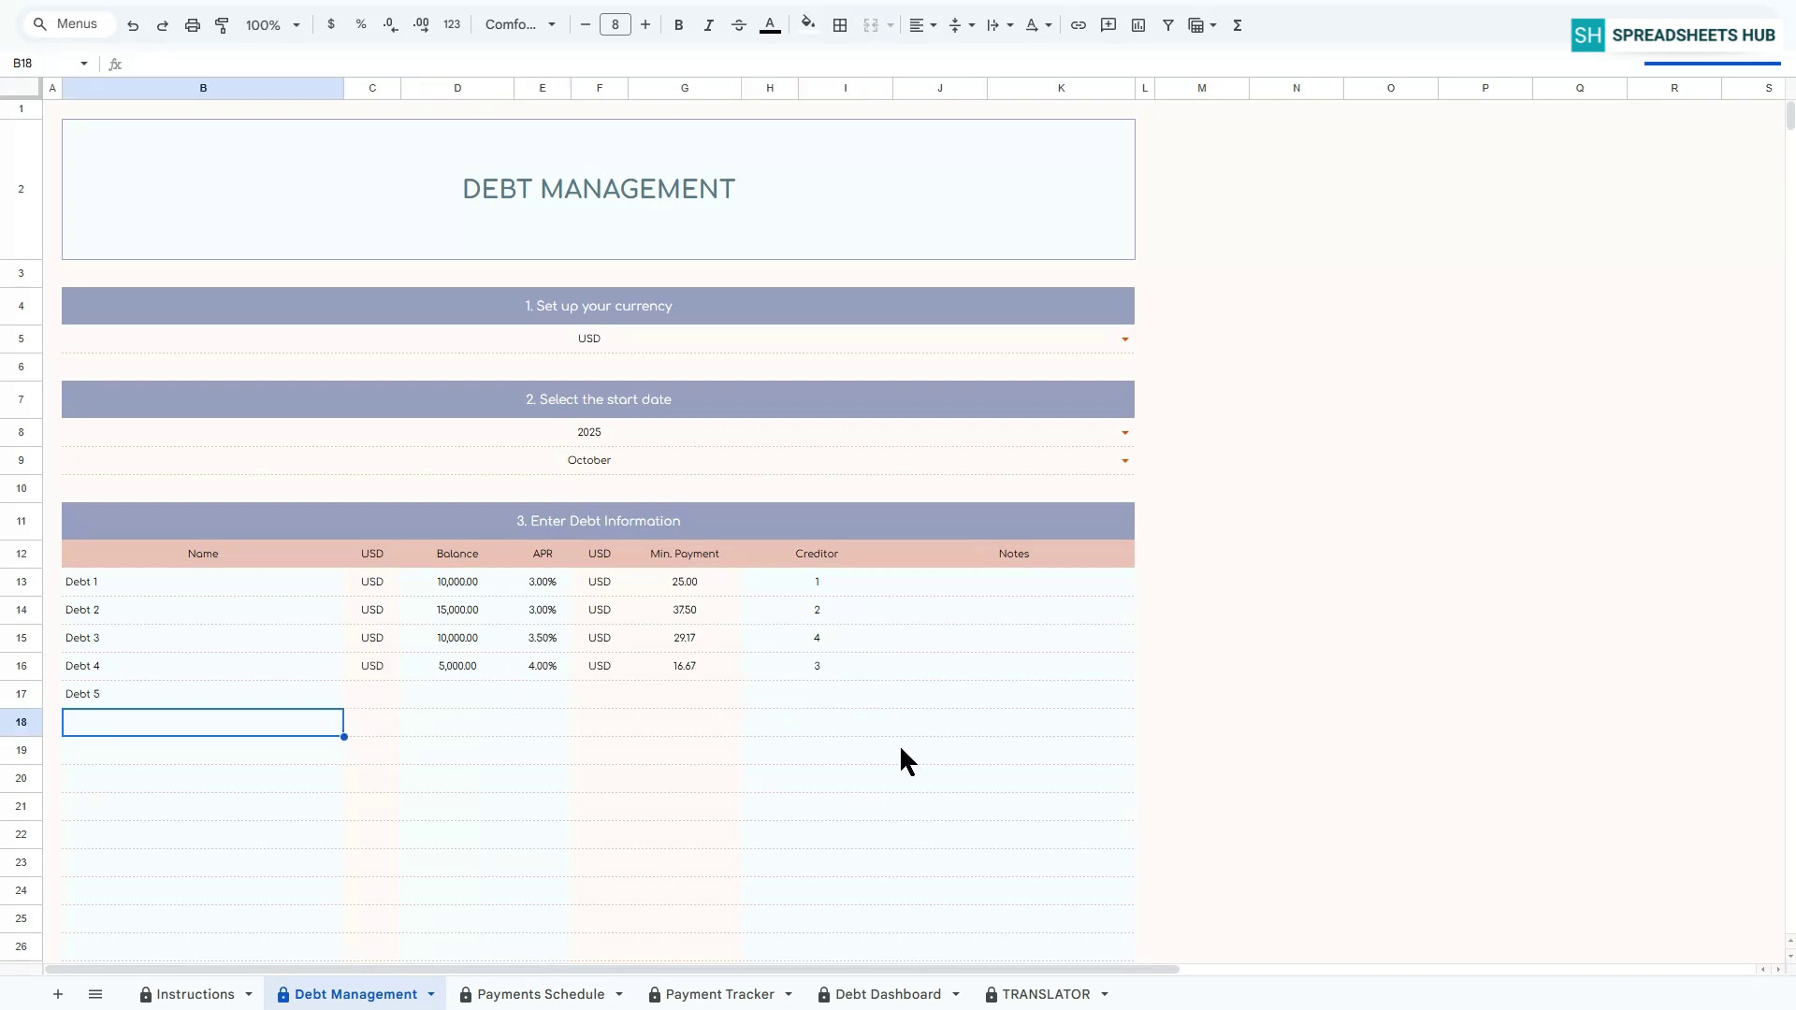
{"action": "key", "text": "Up"}
{"action": "key", "text": "Right"}
{"action": "key", "text": "Right"}
{"action": "type", "text": "5000"}
{"action": "key", "text": "Return"}
Set the APR of Debt 5 to 4% and its creditor to 5.
{"action": "left_click", "coordinate": [548, 694]}
{"action": "type", "text": "4"}
{"action": "key", "text": "Return"}
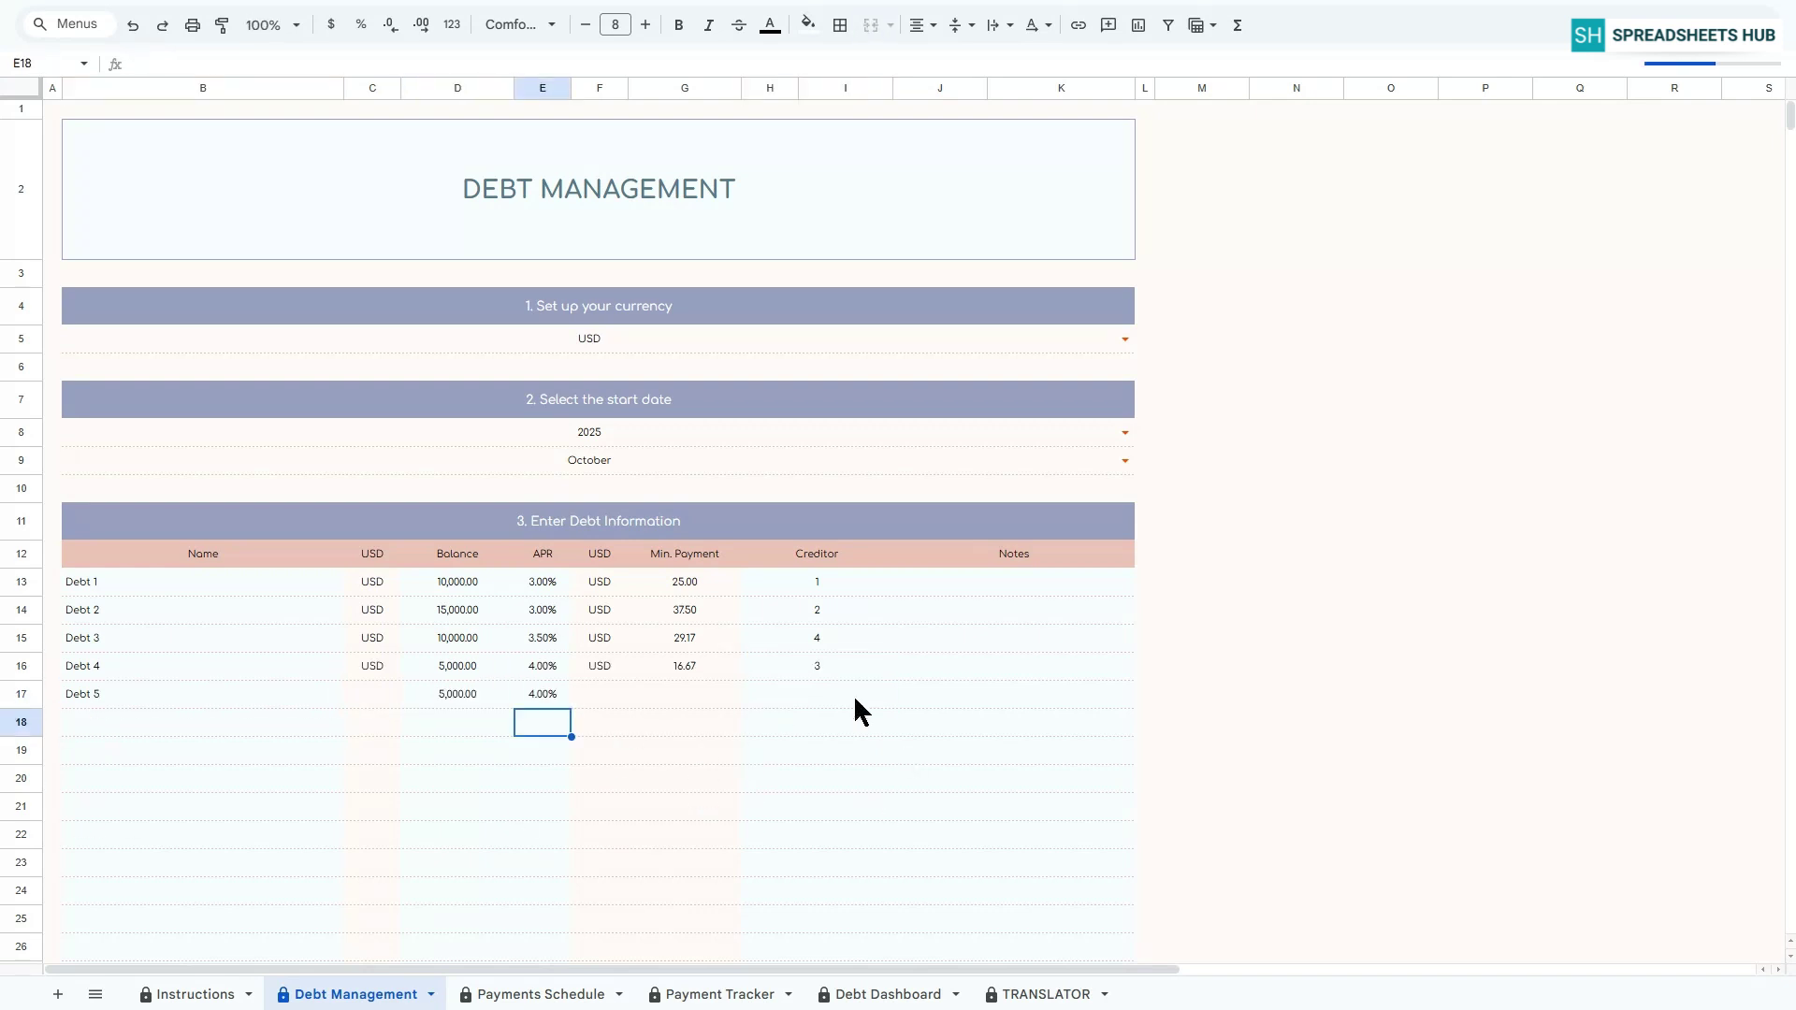
{"action": "left_click", "coordinate": [855, 700]}
{"action": "type", "text": "5"}
{"action": "key", "text": "Return"}
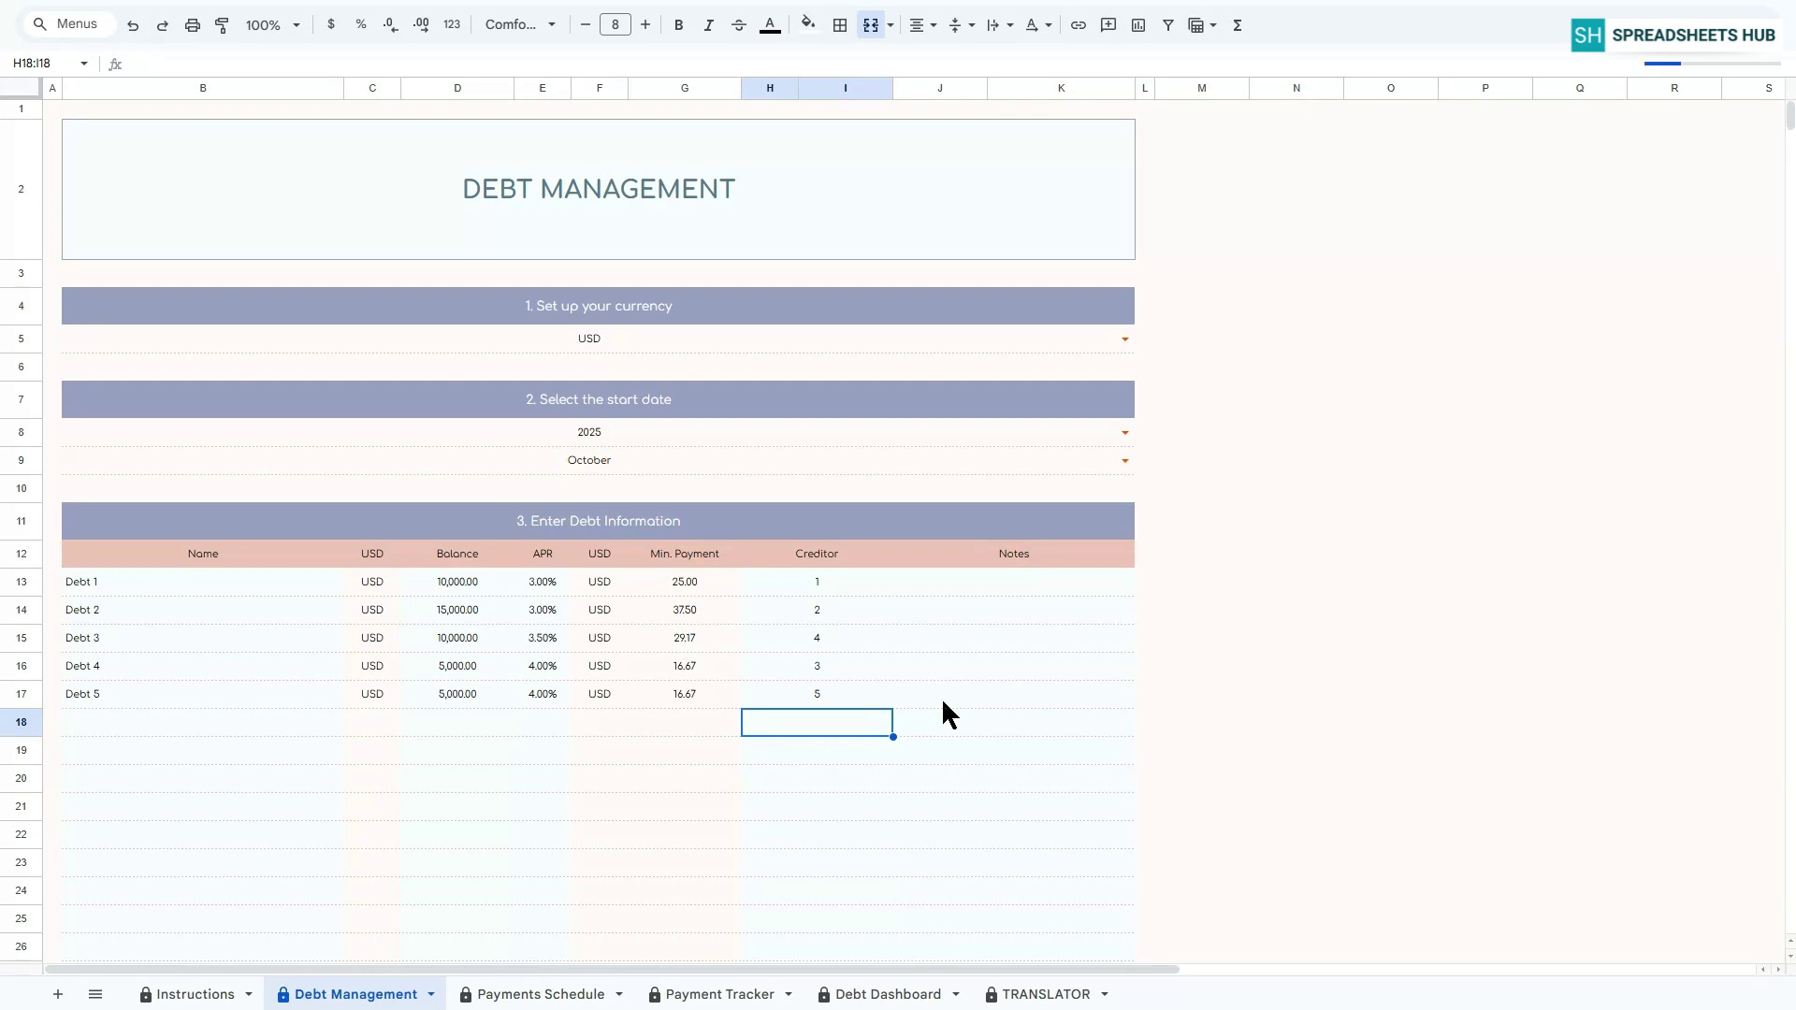
Examine the total minimum payment below the debt information table.
{"action": "scroll", "coordinate": [943, 703], "scroll_direction": "down", "scroll_amount": 10}
{"action": "scroll", "coordinate": [943, 703], "scroll_direction": "down", "scroll_amount": 9}
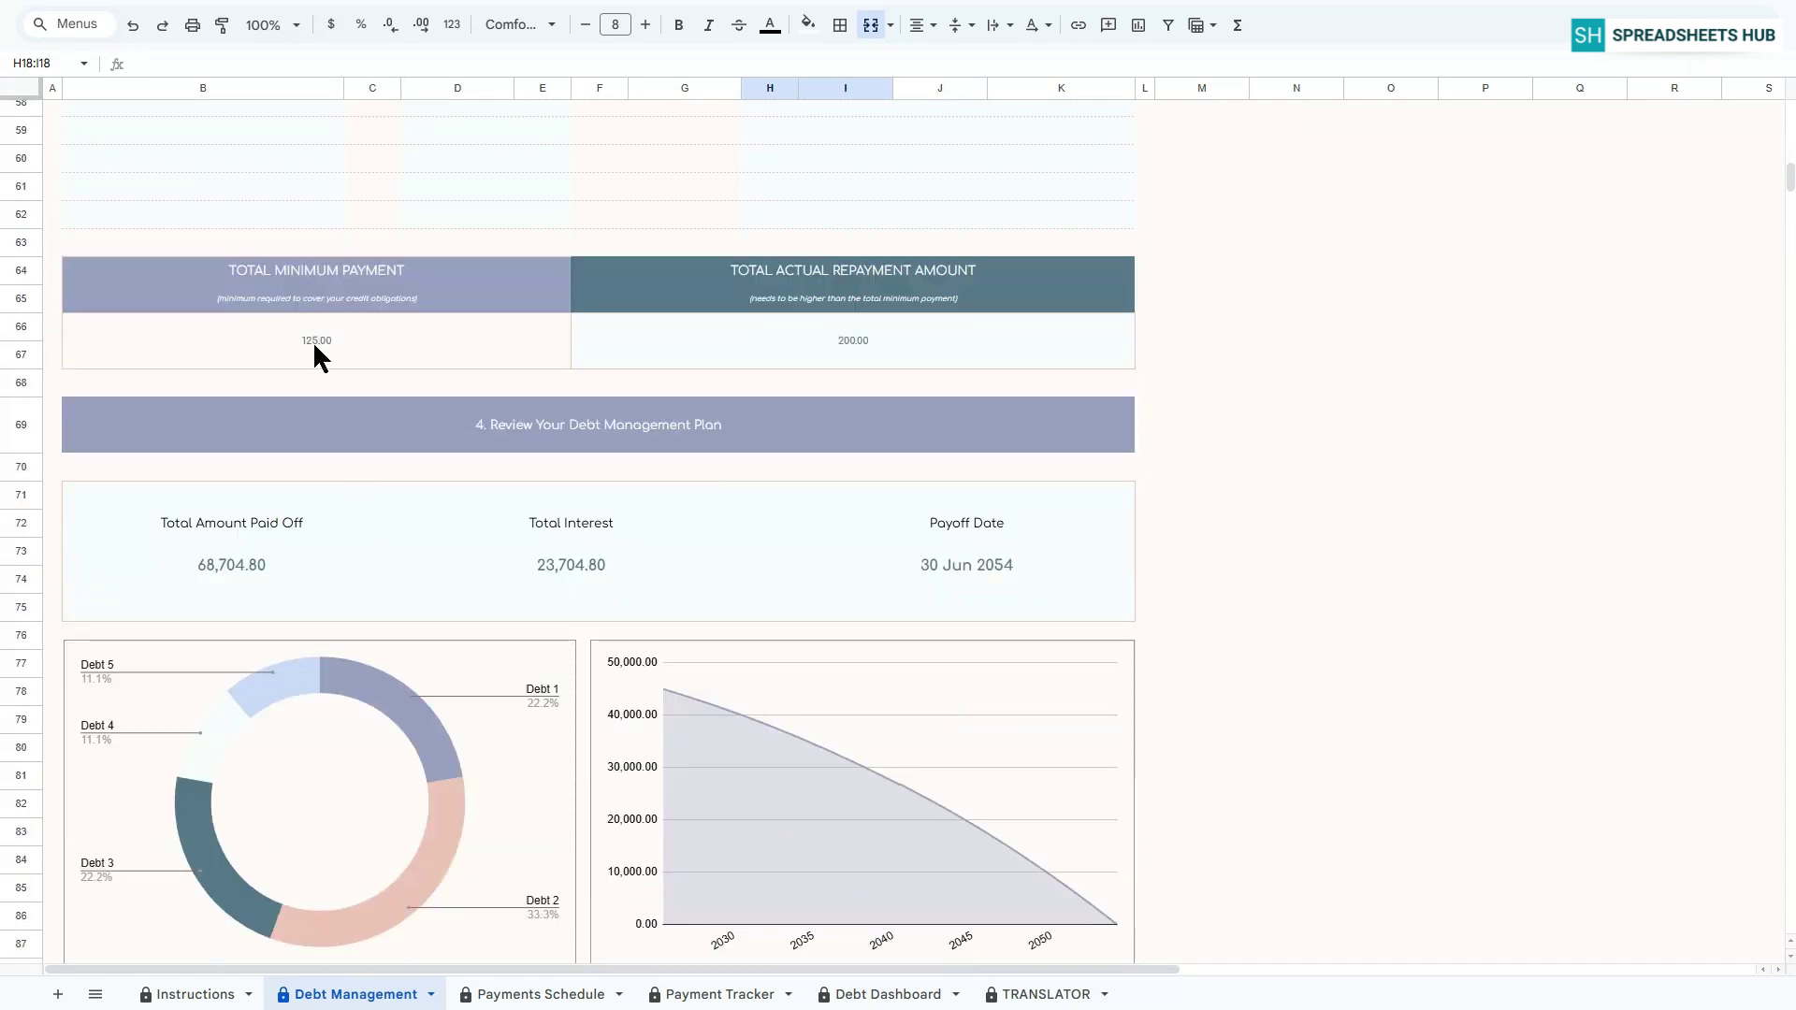
{"action": "left_click", "coordinate": [318, 346]}
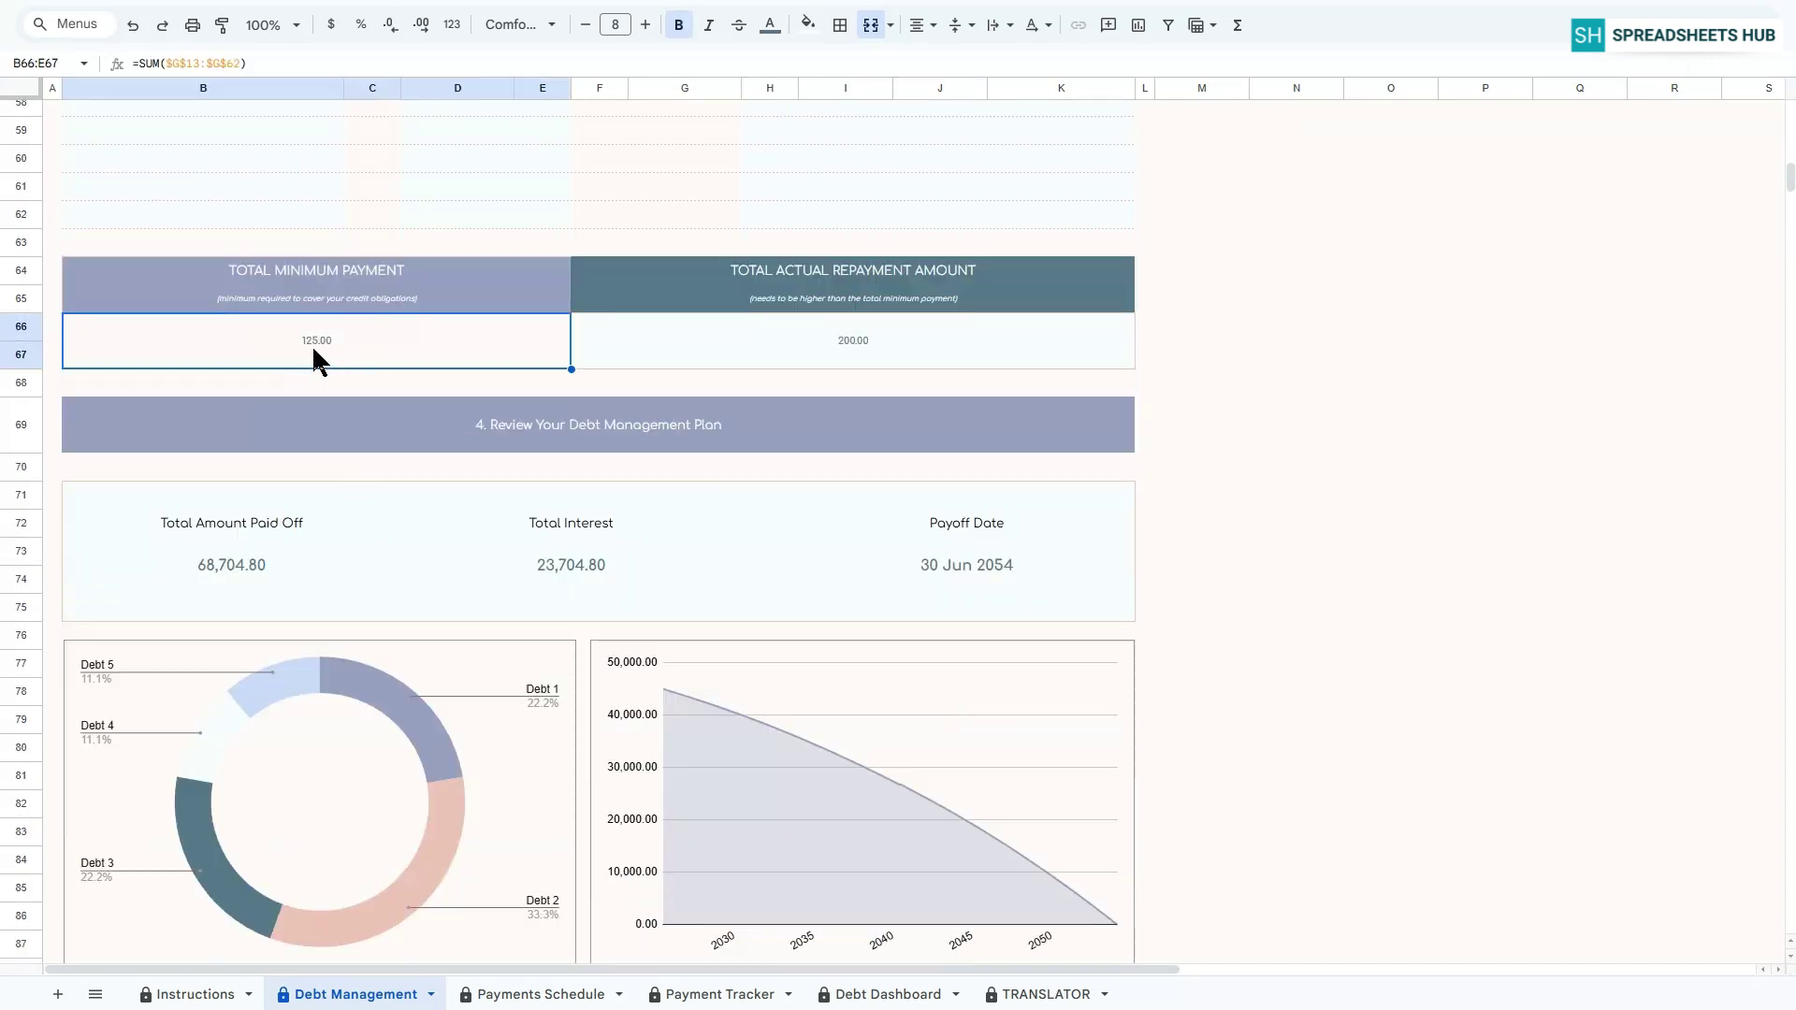
Set the total actual repayment amount to 150.
{"action": "left_click", "coordinate": [818, 376]}
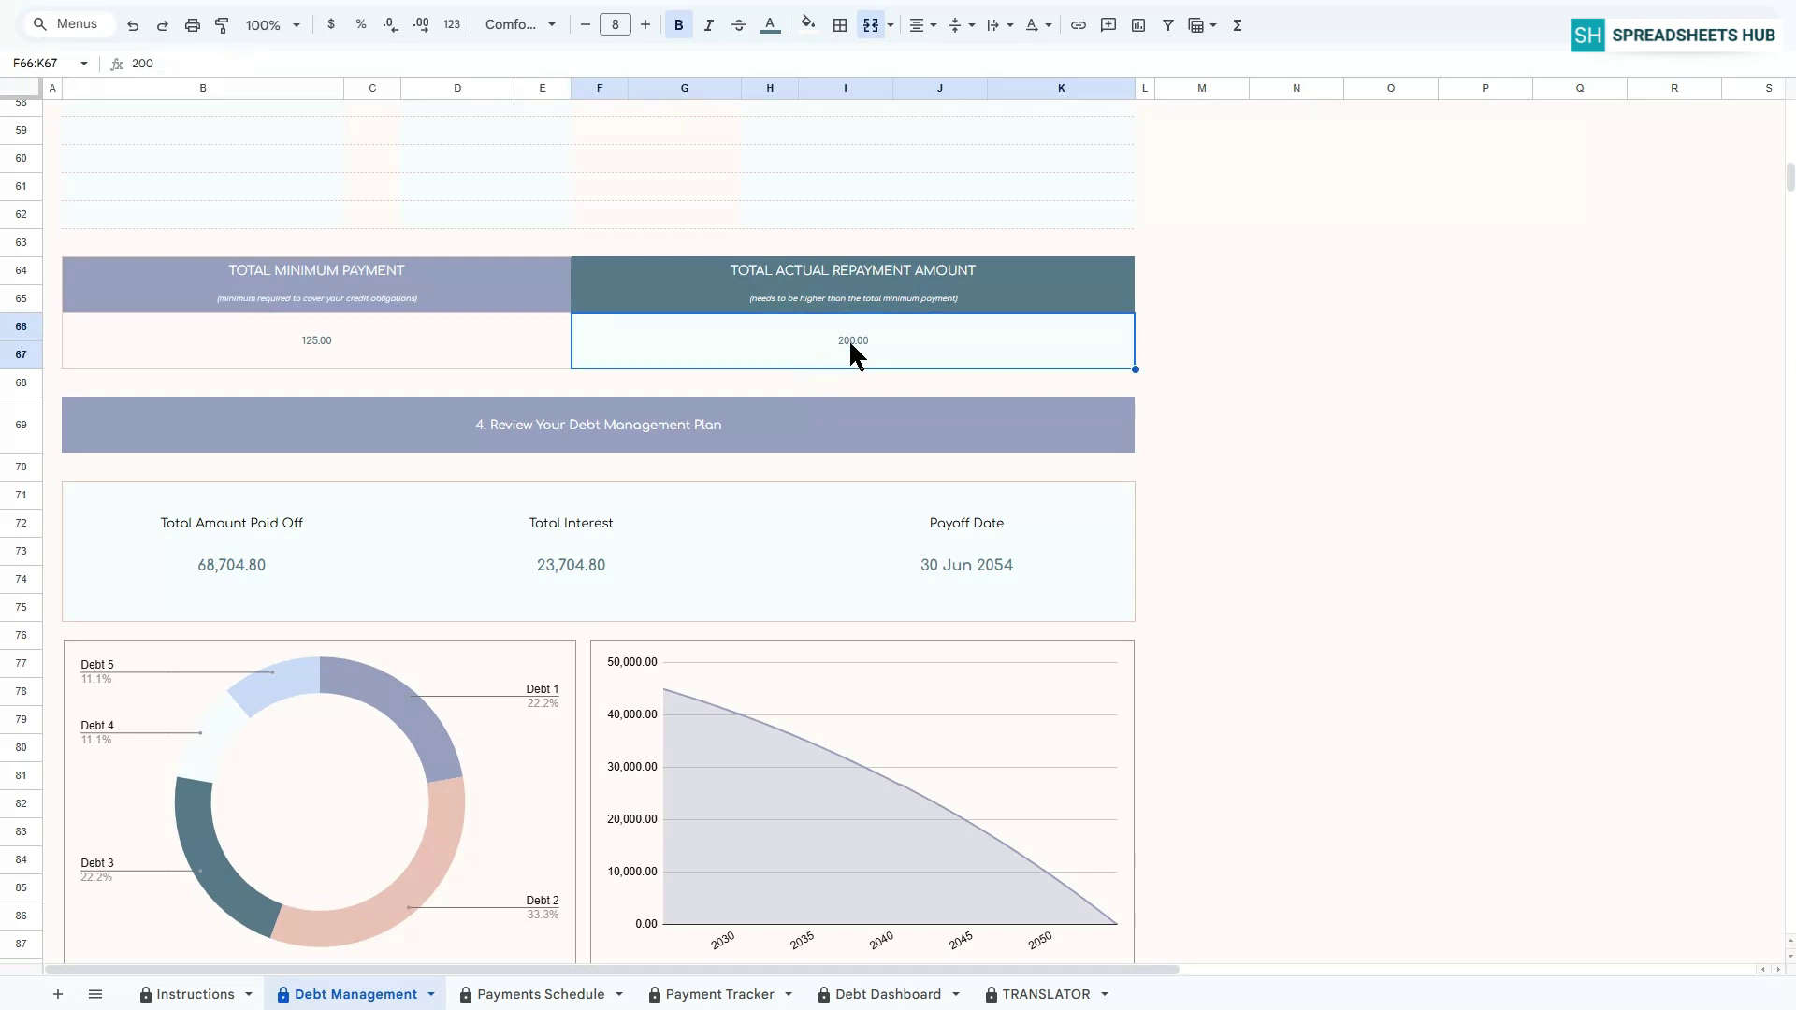
{"action": "type", "text": "150"}
{"action": "key", "text": "Return"}
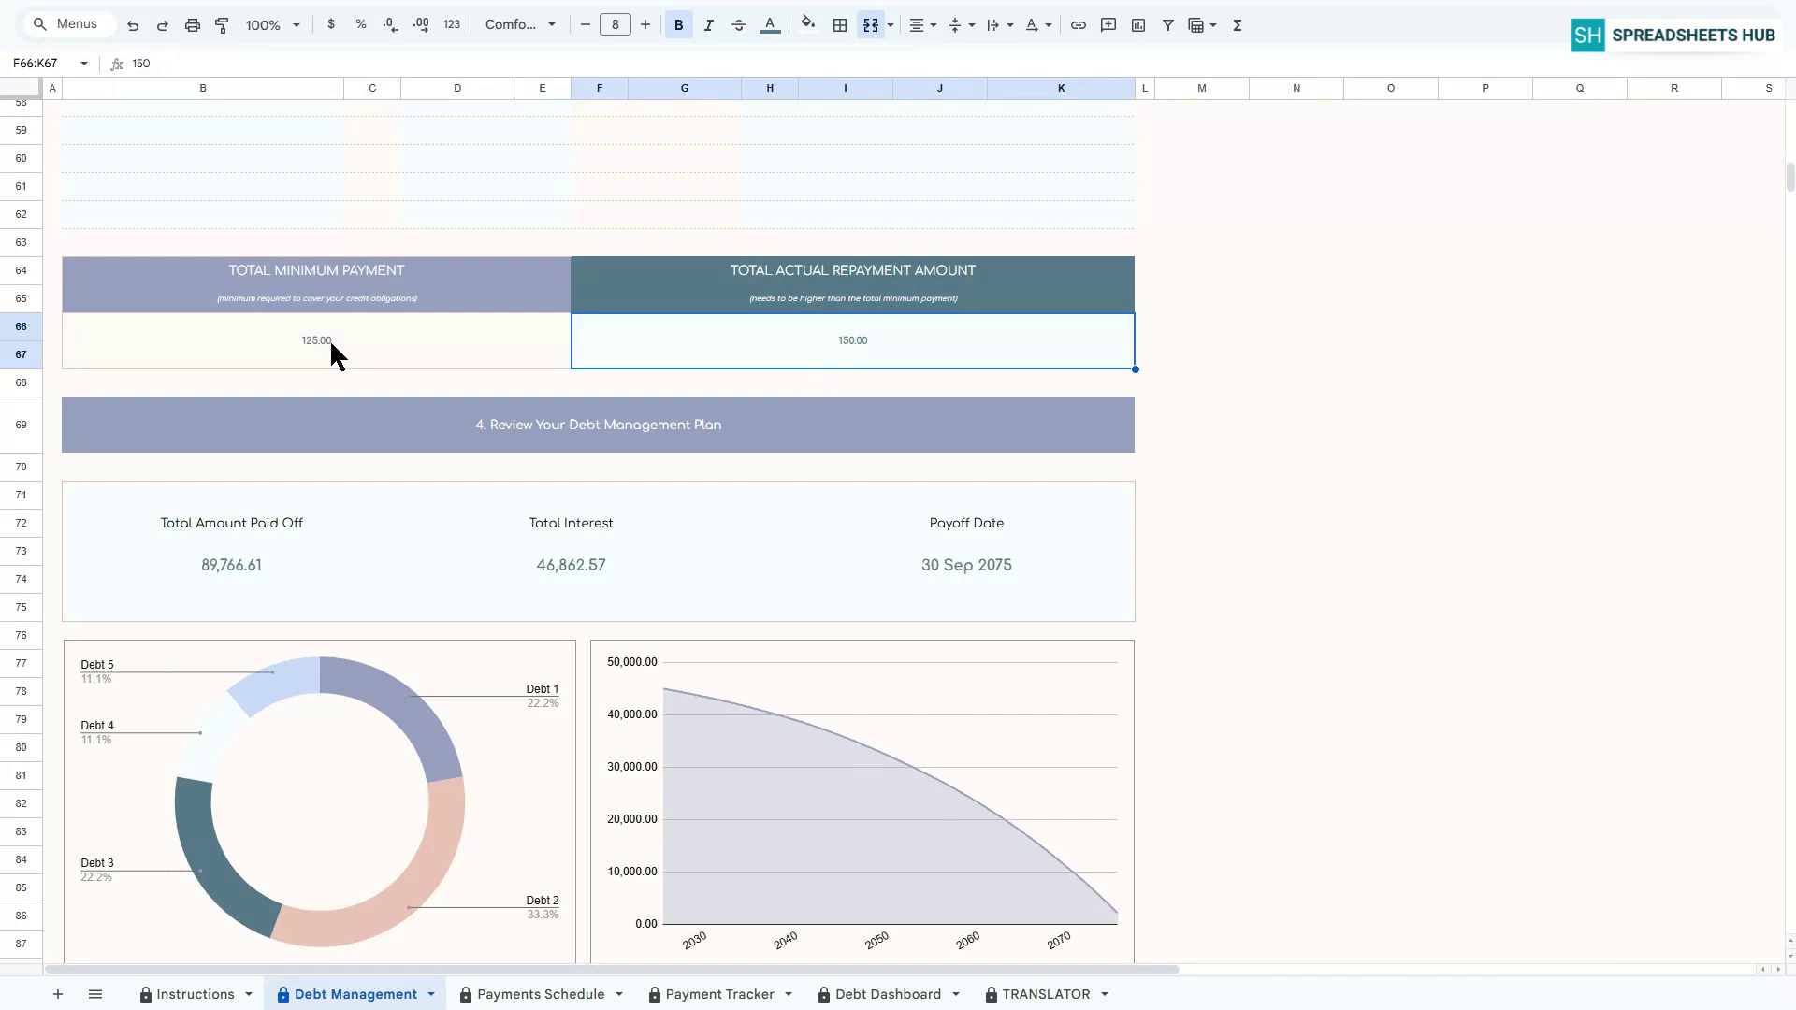
Examine the debt management plan's summary, charts and repayment plan table.
{"action": "scroll", "coordinate": [1111, 718], "scroll_direction": "down", "scroll_amount": 3}
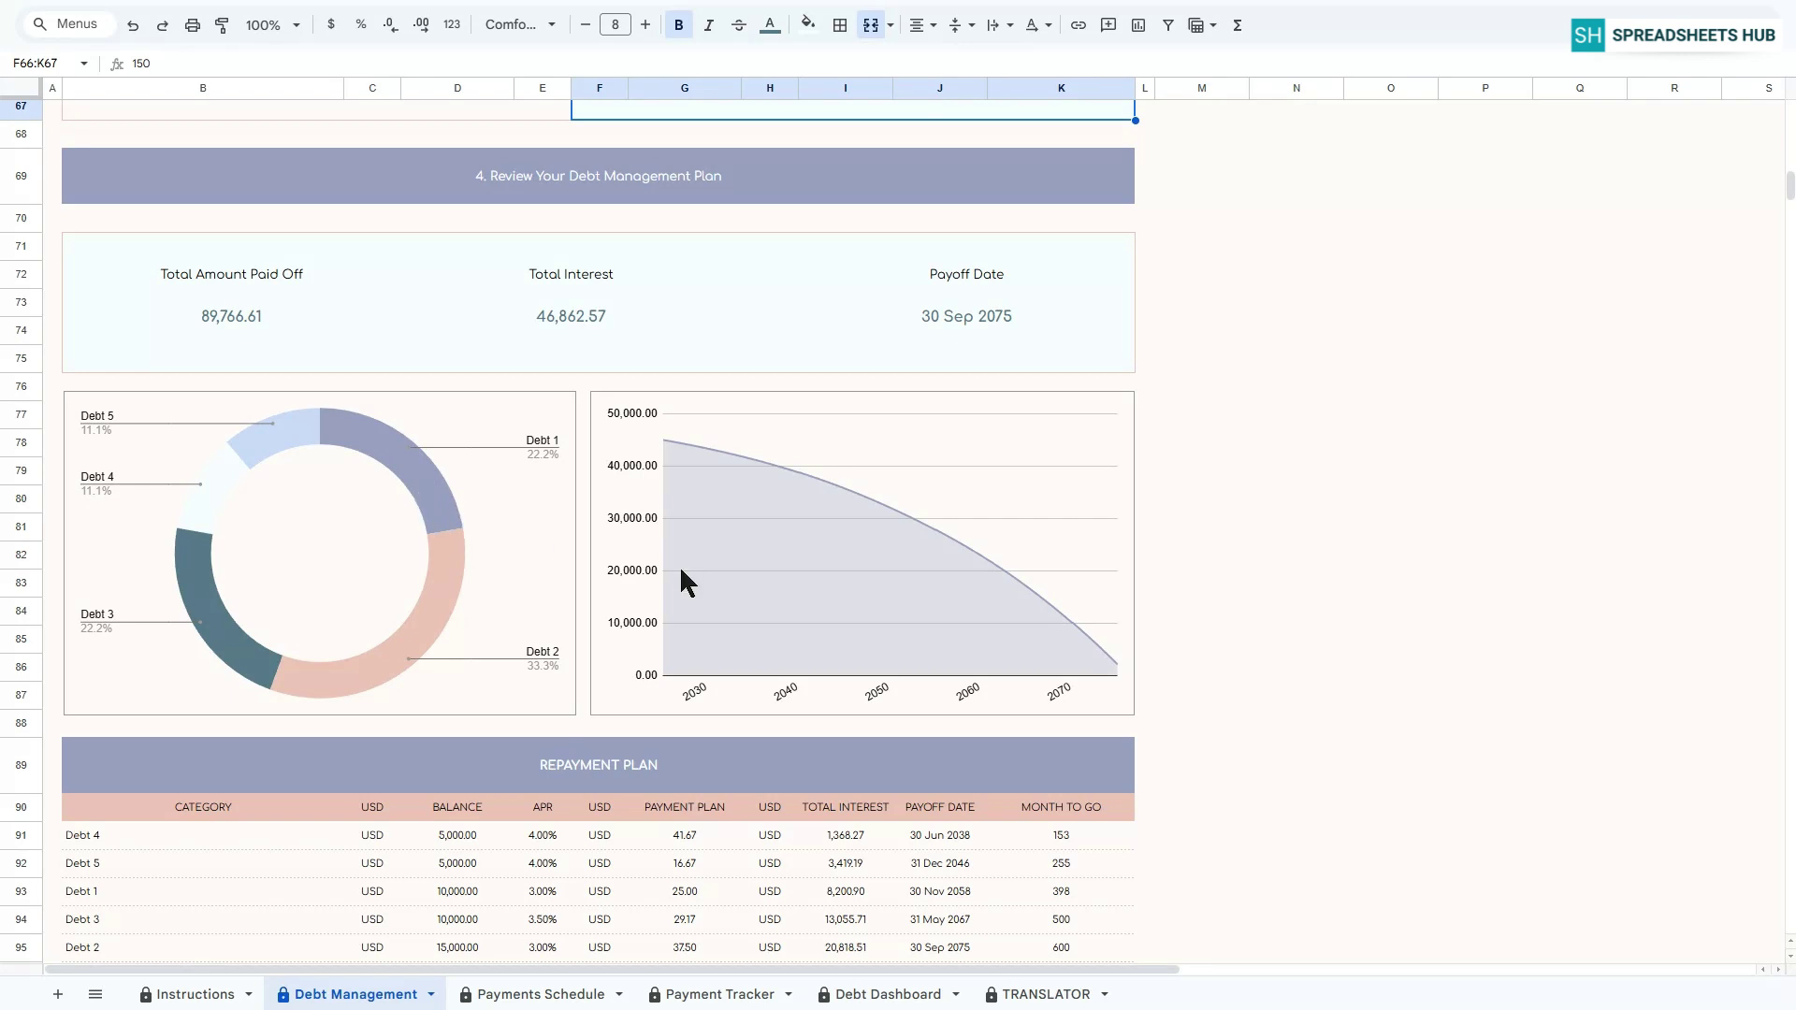
{"action": "scroll", "coordinate": [709, 569], "scroll_direction": "down", "scroll_amount": 3}
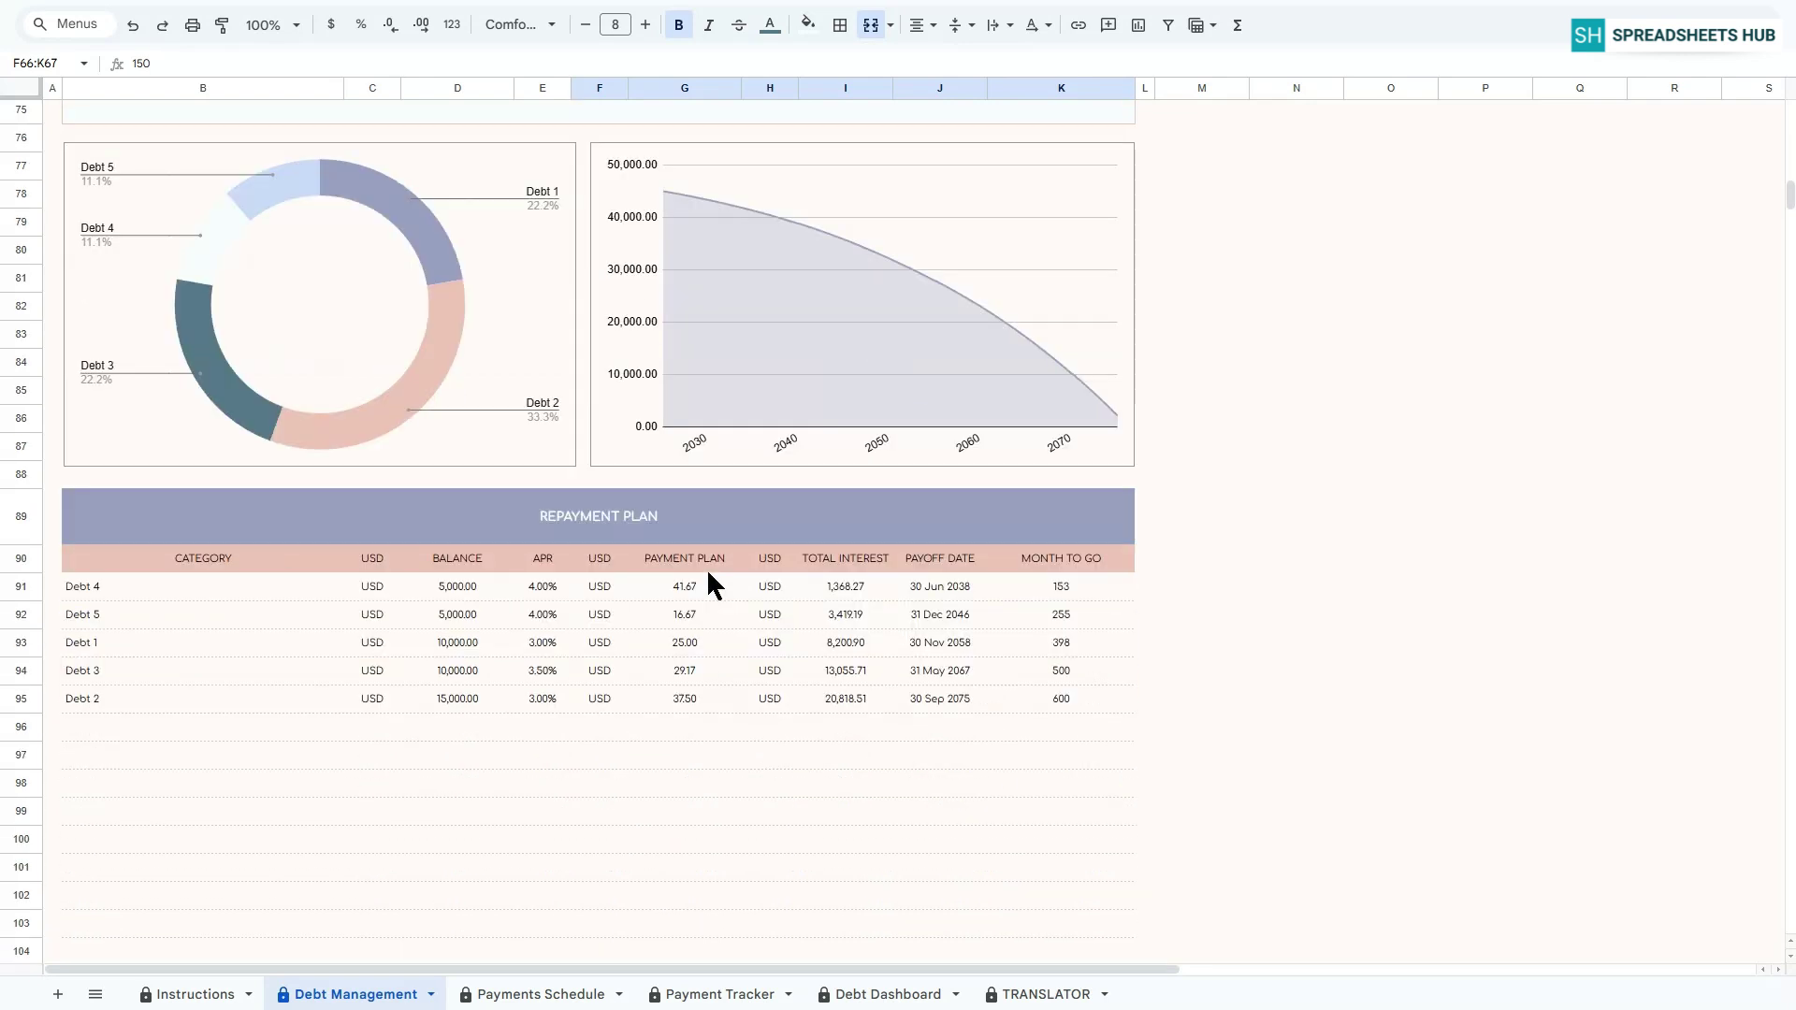
{"action": "left_click", "coordinate": [670, 535]}
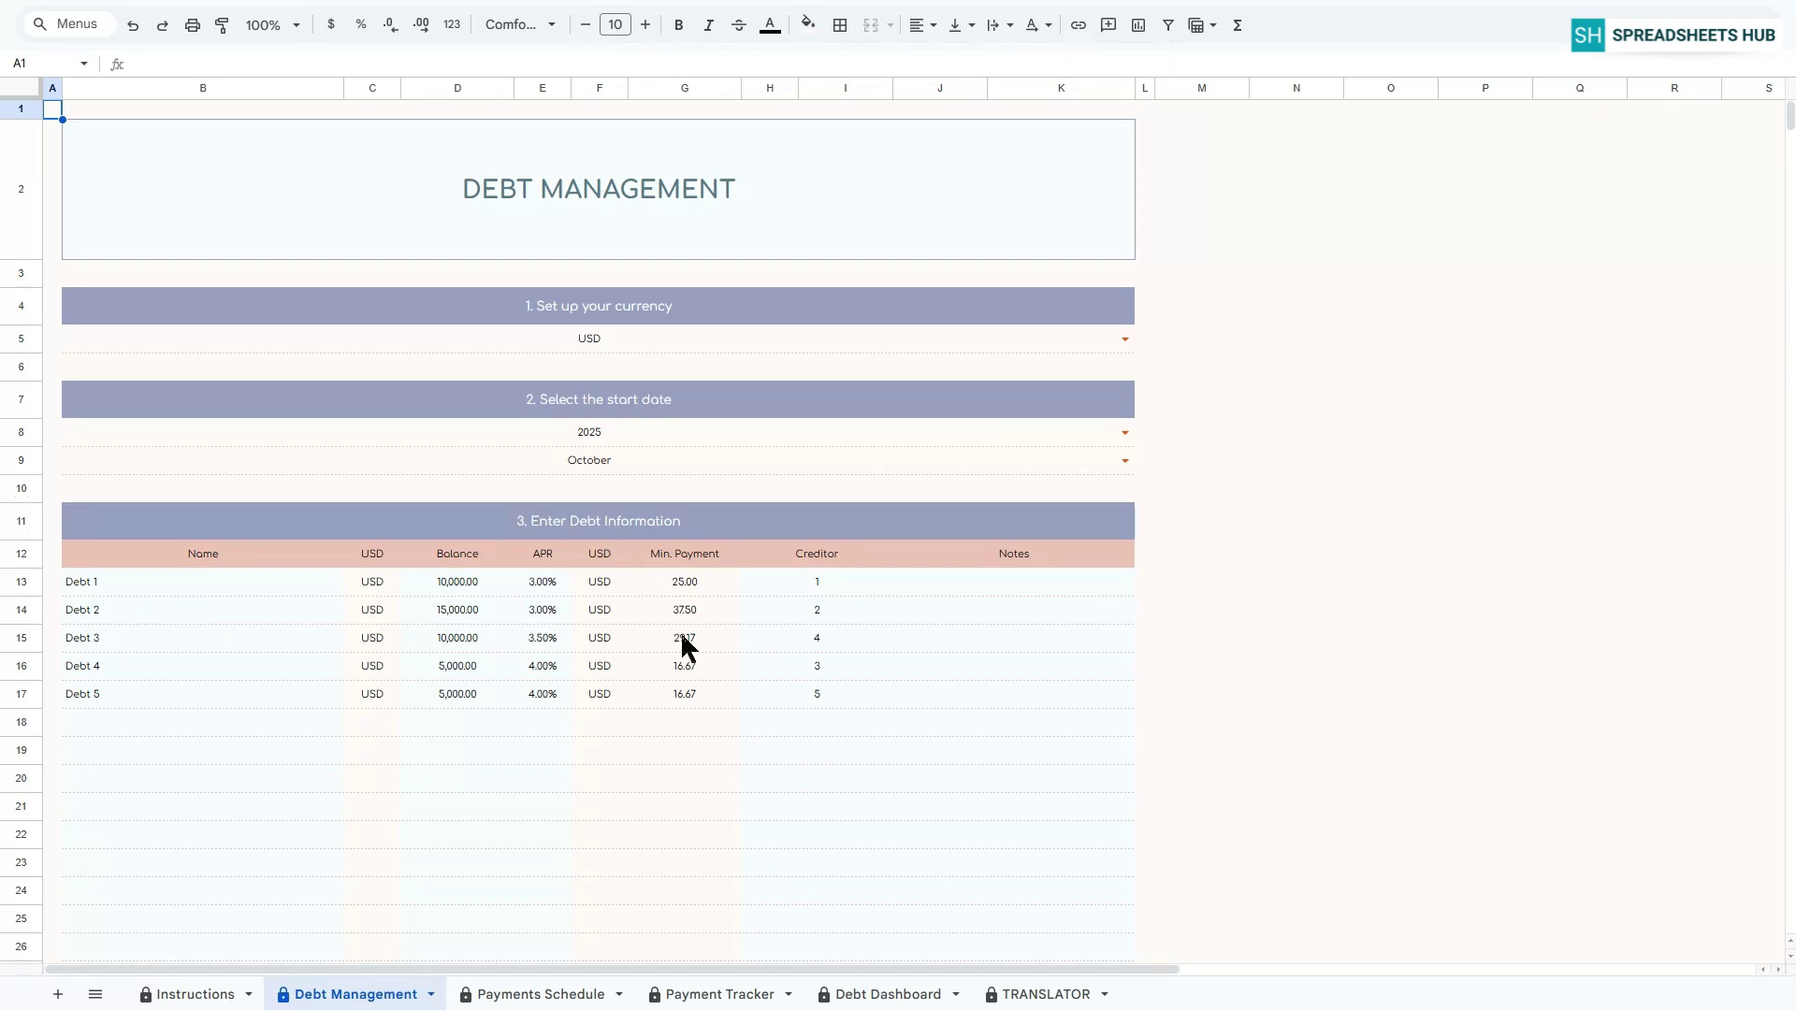
Change the currency formula in the Debt 1 row (C13) to return 0 instead of blank text when the name is empty.
{"action": "left_click", "coordinate": [672, 641]}
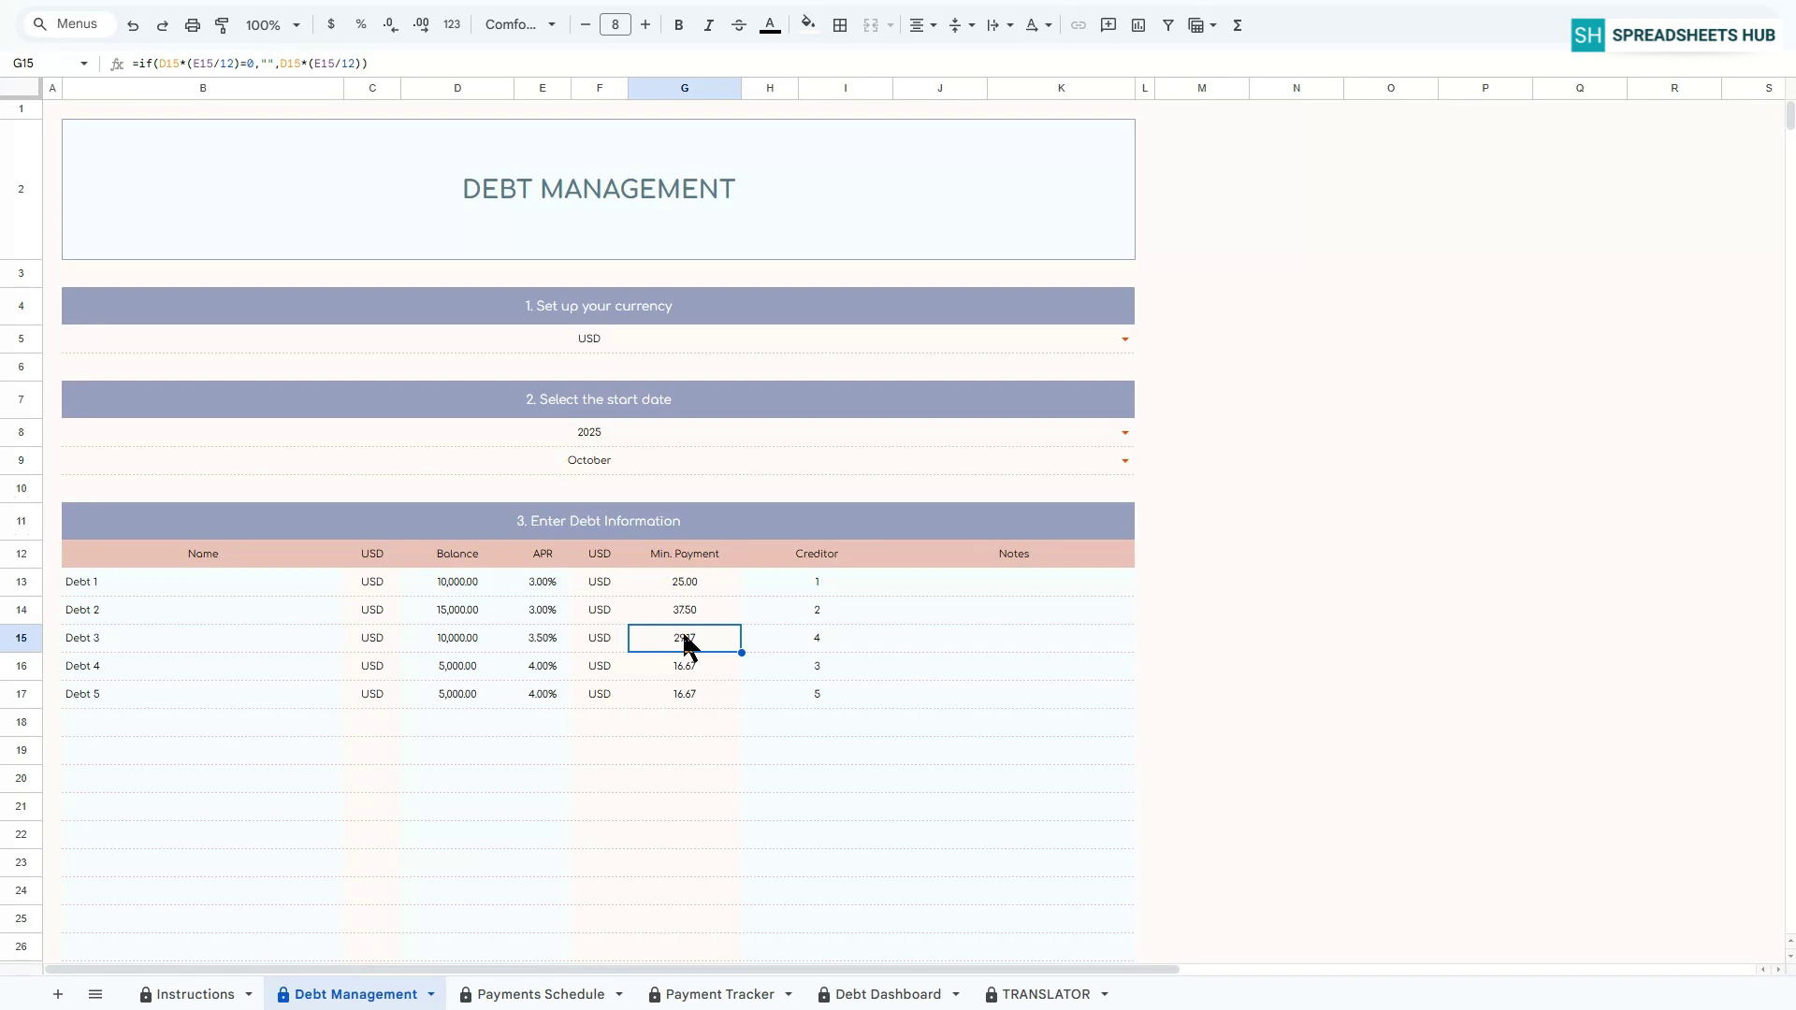
{"action": "left_click", "coordinate": [371, 587]}
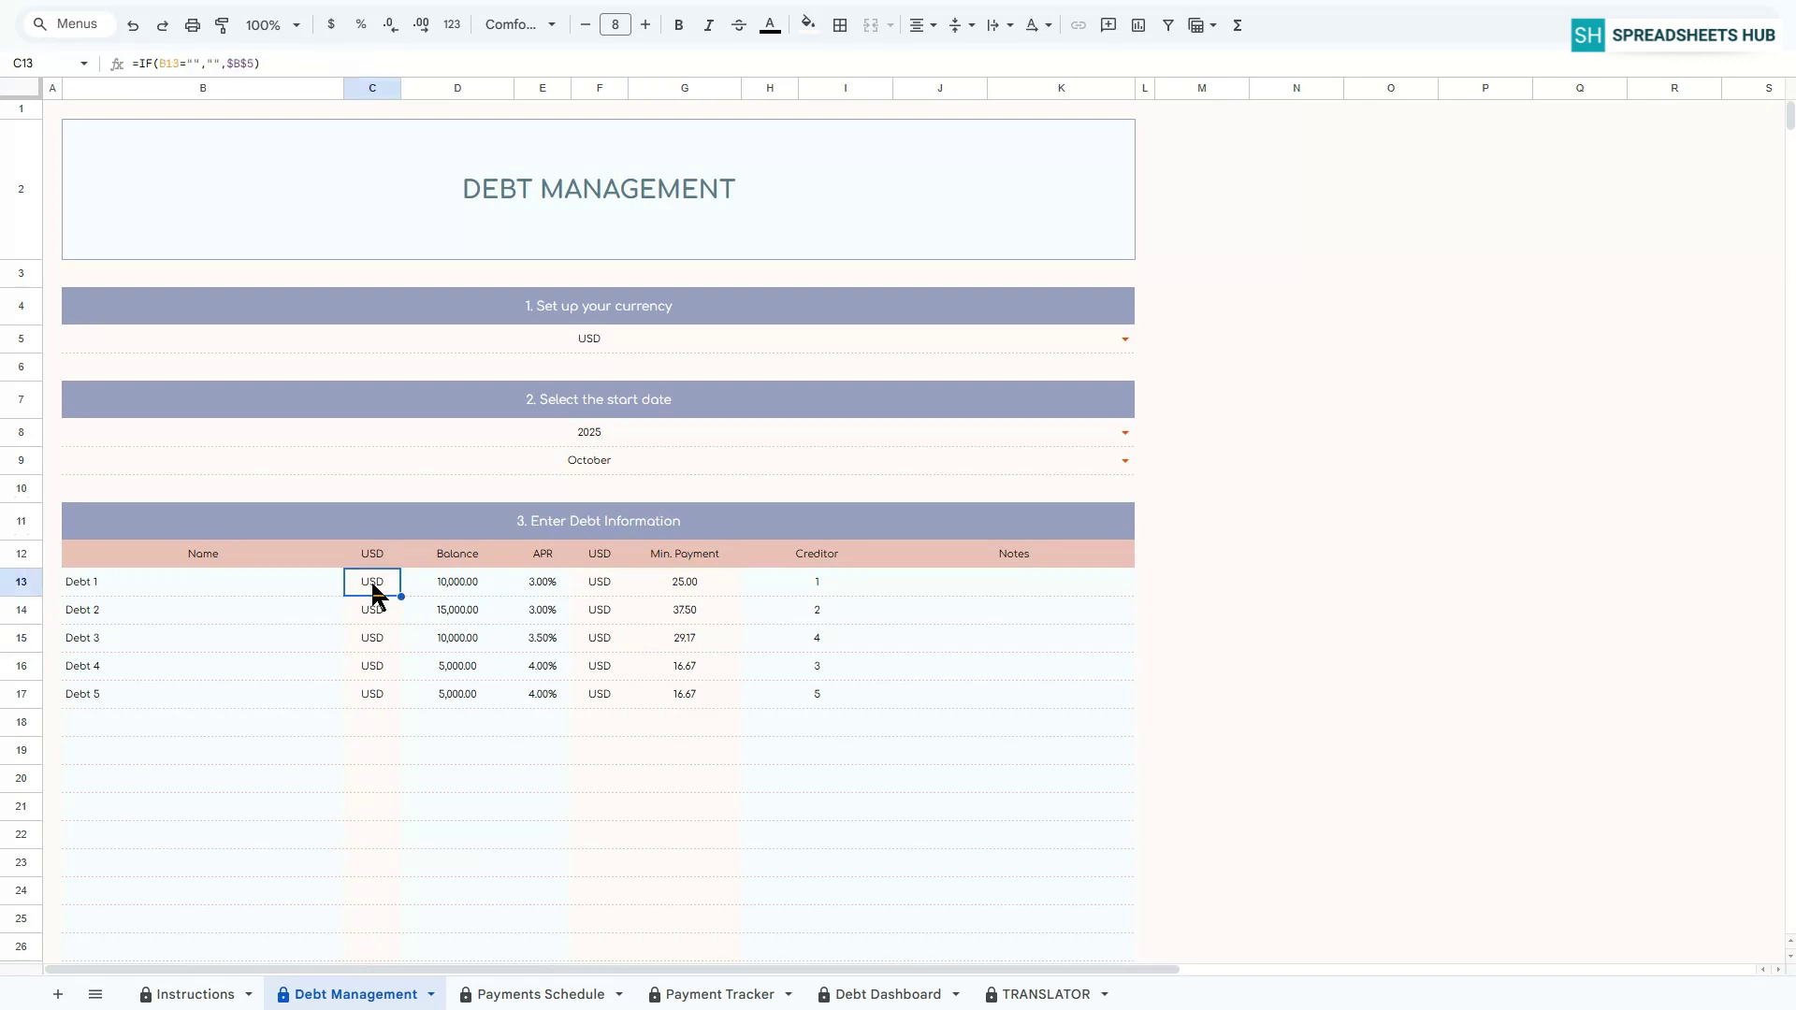
{"action": "left_click", "coordinate": [218, 59]}
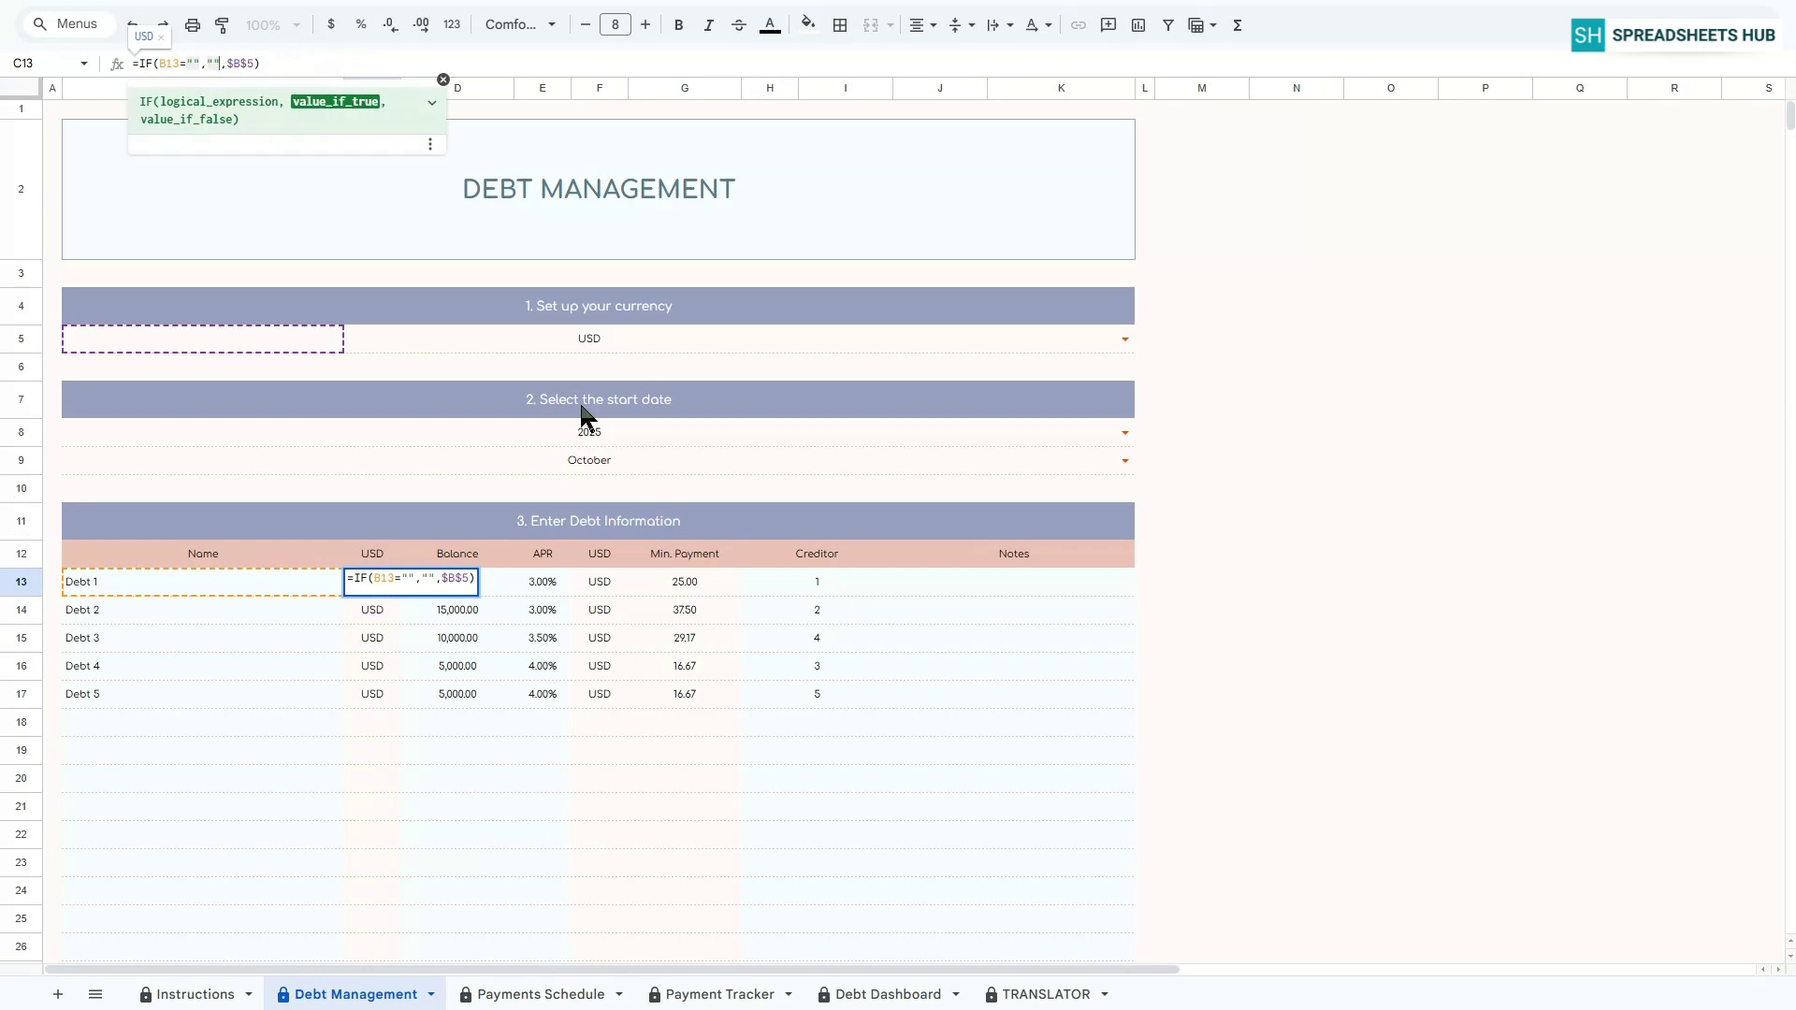
{"action": "key", "text": "BackSpace"}
{"action": "key", "text": "BackSpace"}
{"action": "type", "text": "0"}
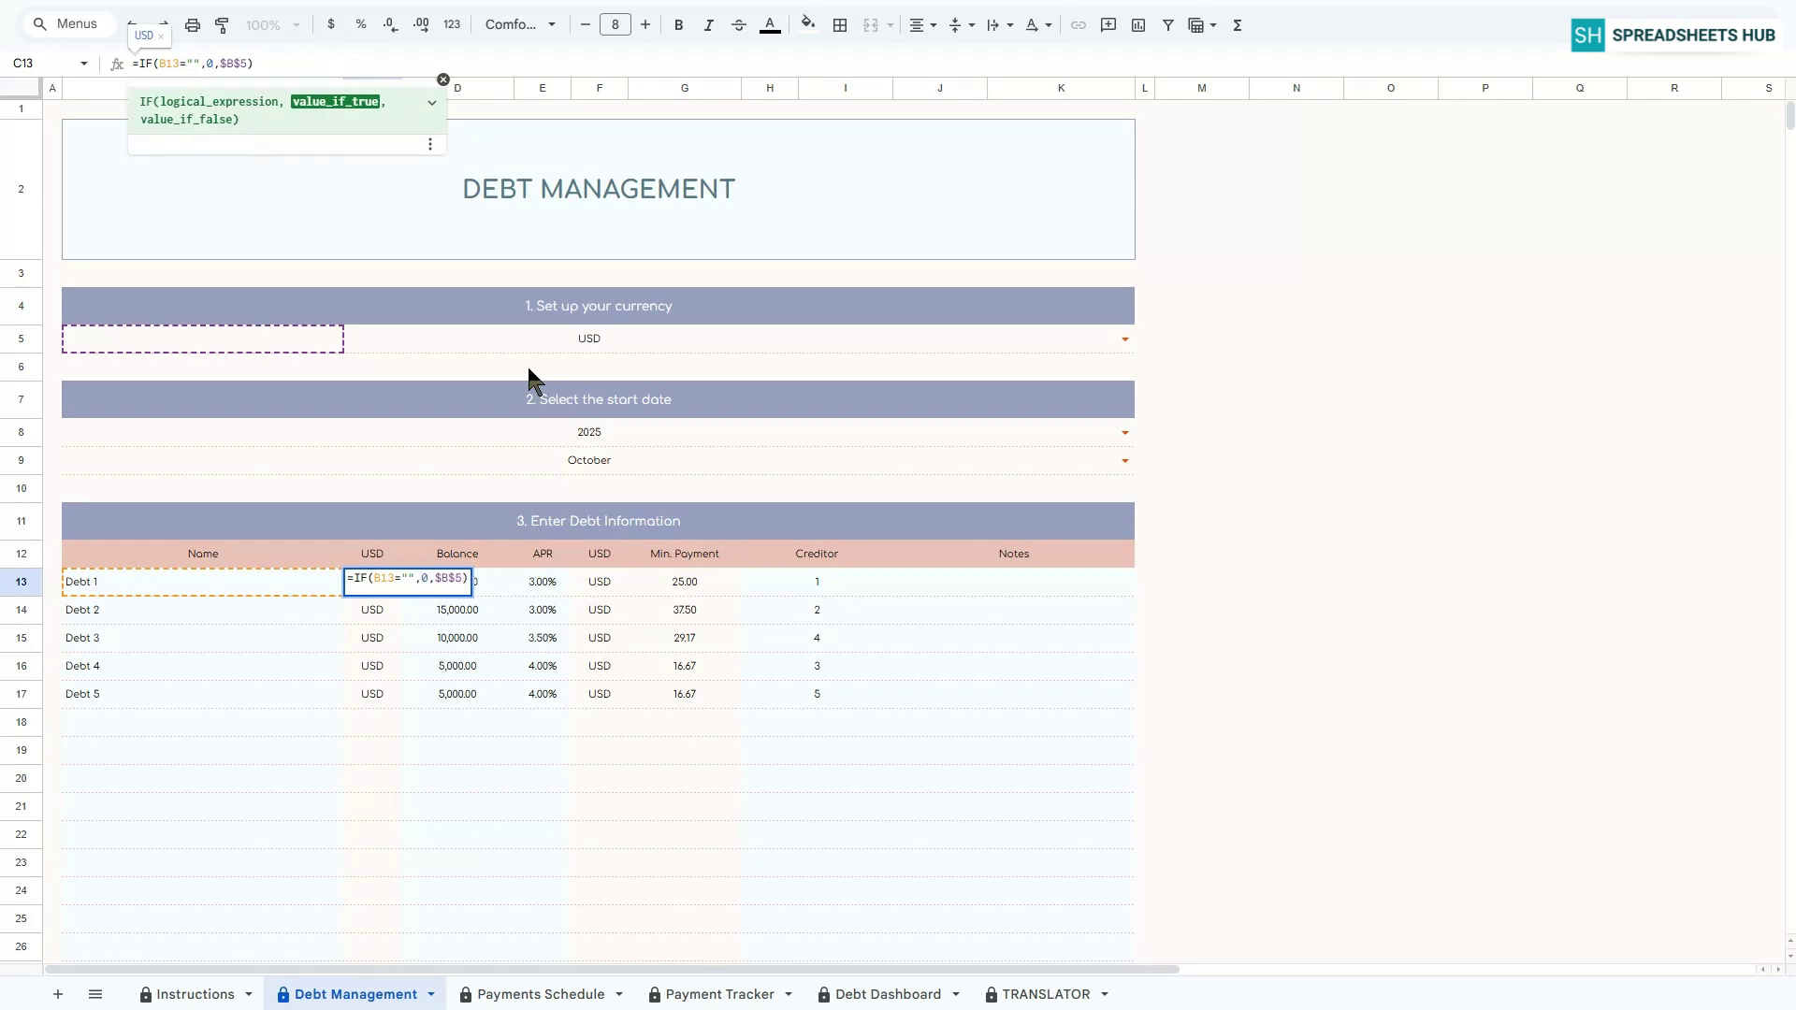
{"action": "key", "text": "Return"}
{"action": "left_click", "coordinate": [1095, 603]}
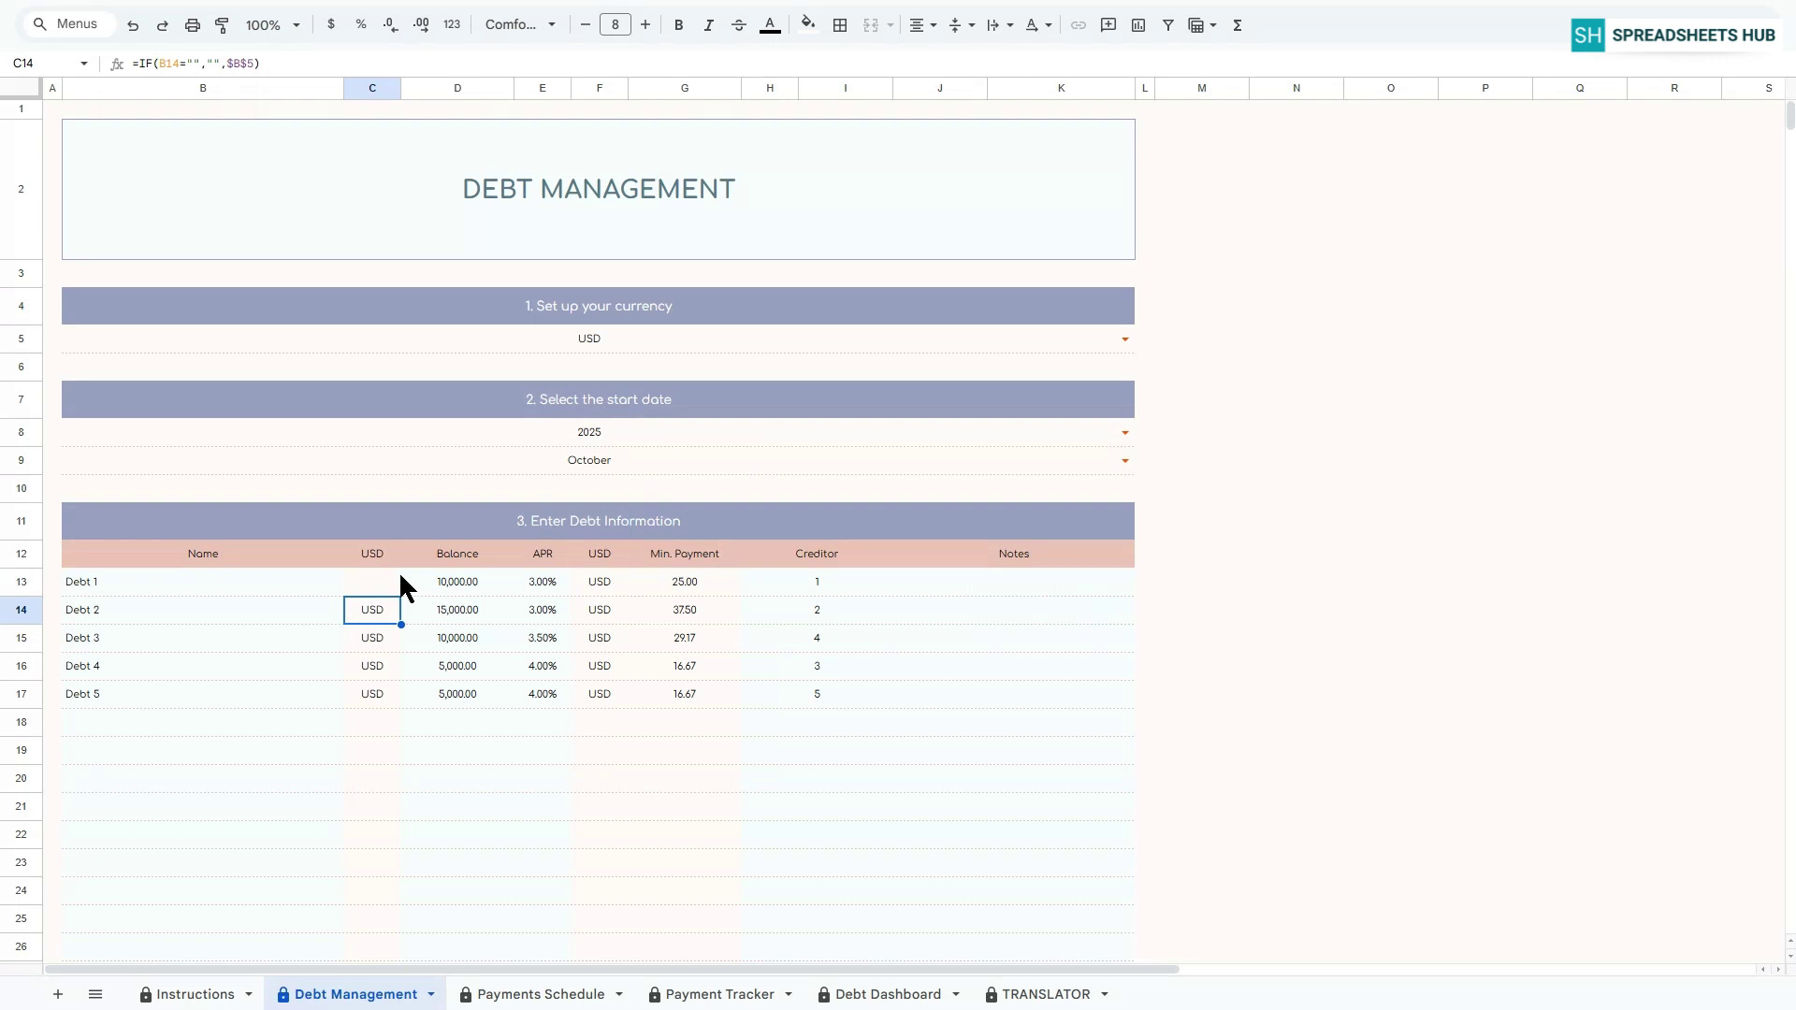
{"action": "left_click", "coordinate": [384, 580]}
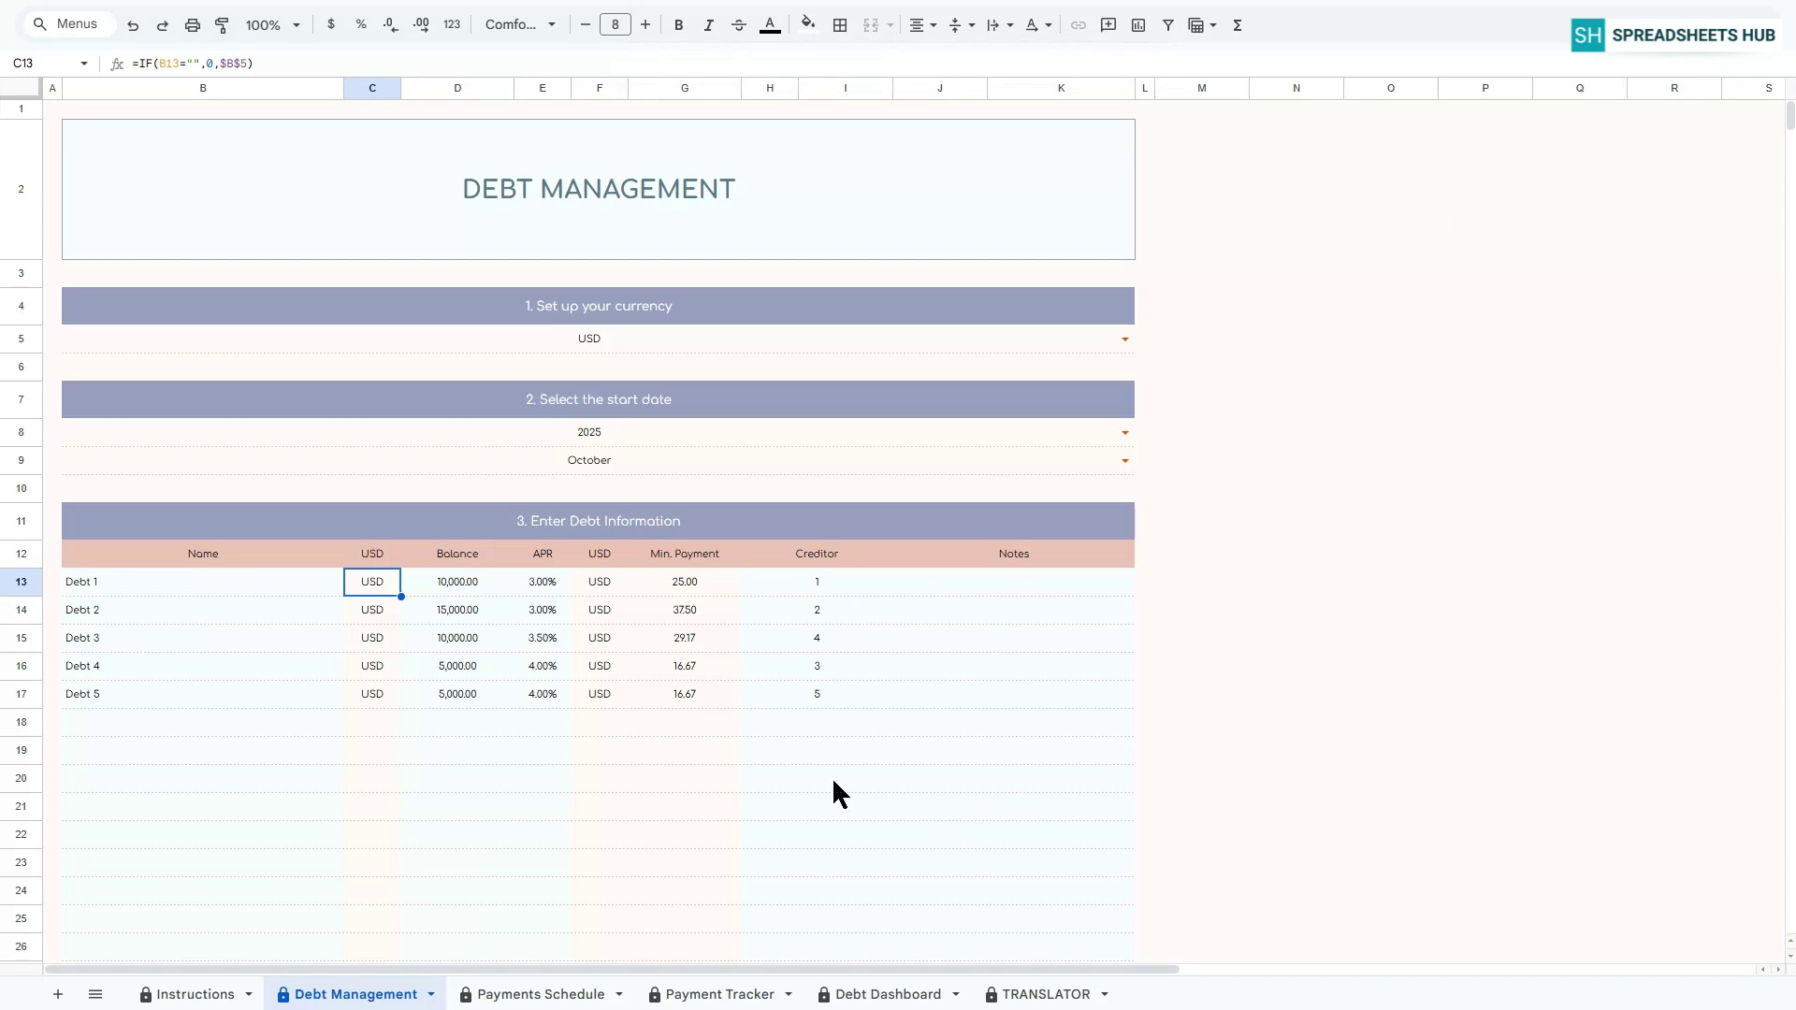
In the payments schedule, enter an add/subtract amount of 100 for Oct-25 and view the individual debt schedules.
{"action": "left_click", "coordinate": [564, 997]}
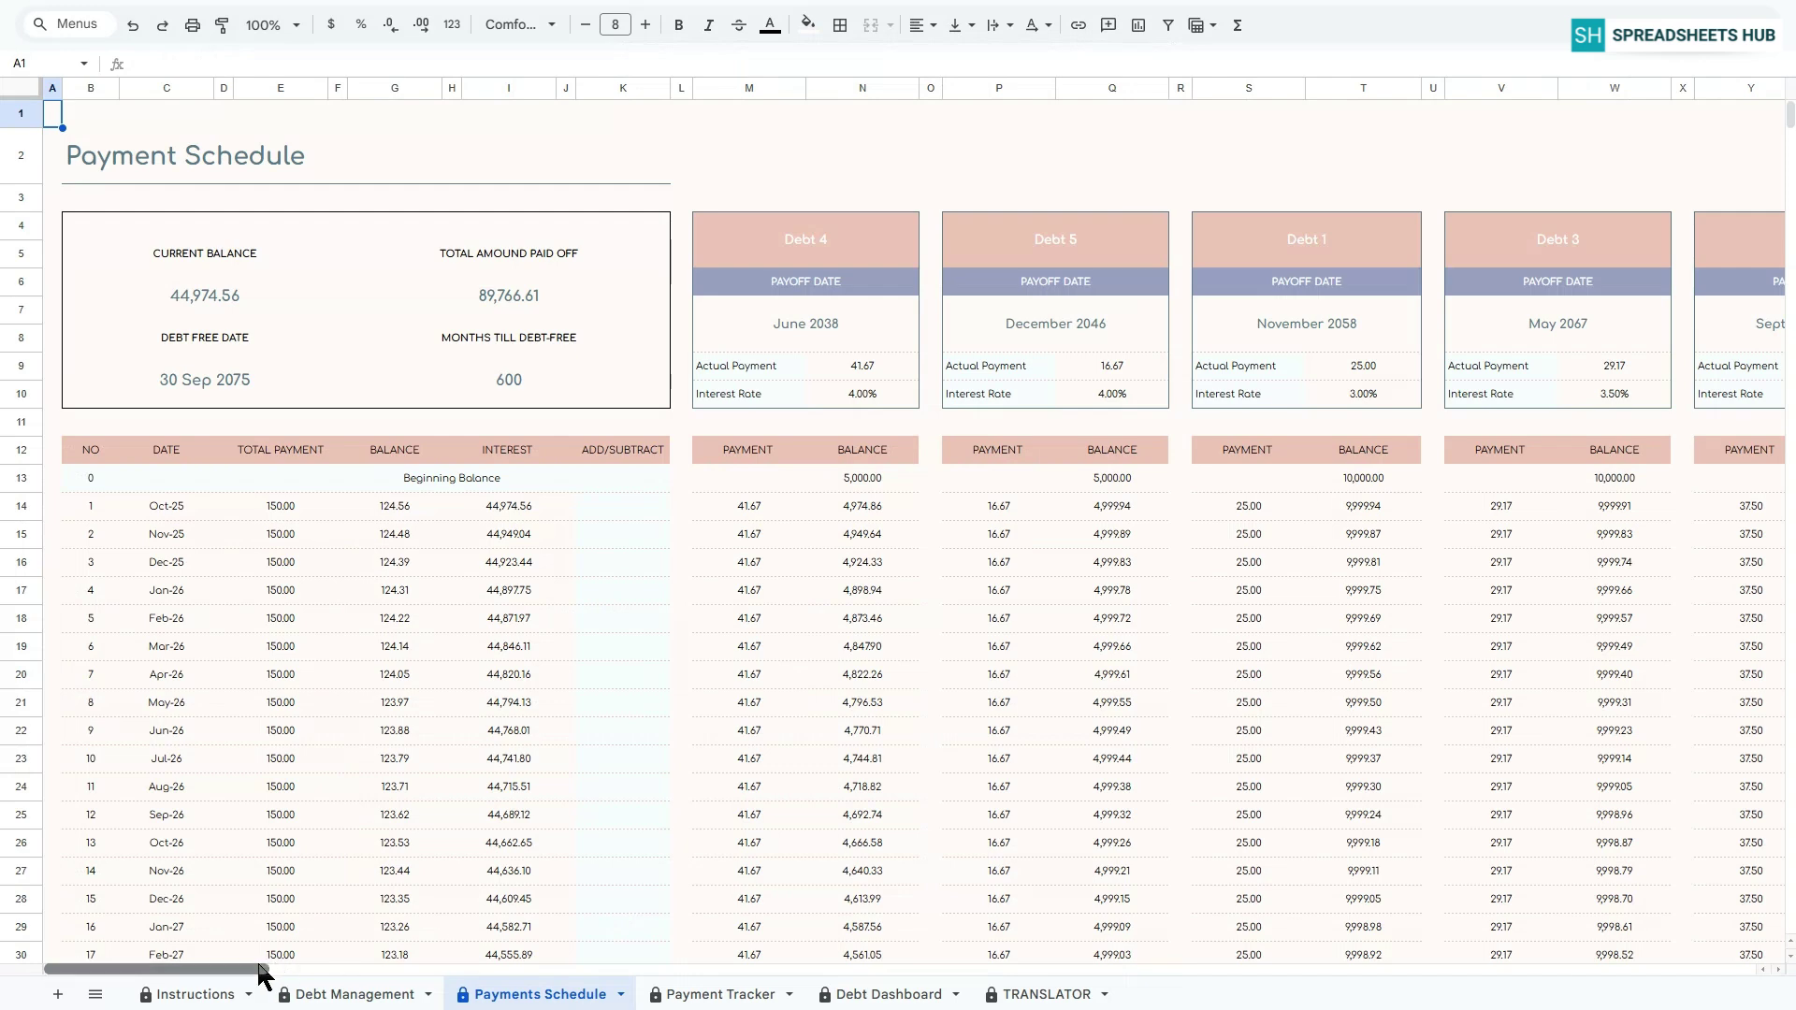
{"action": "mouse_move", "coordinate": [259, 969]}
{"action": "left_mouse_down"}
{"action": "mouse_move", "coordinate": [303, 970]}
{"action": "mouse_move", "coordinate": [248, 969]}
{"action": "left_mouse_up"}
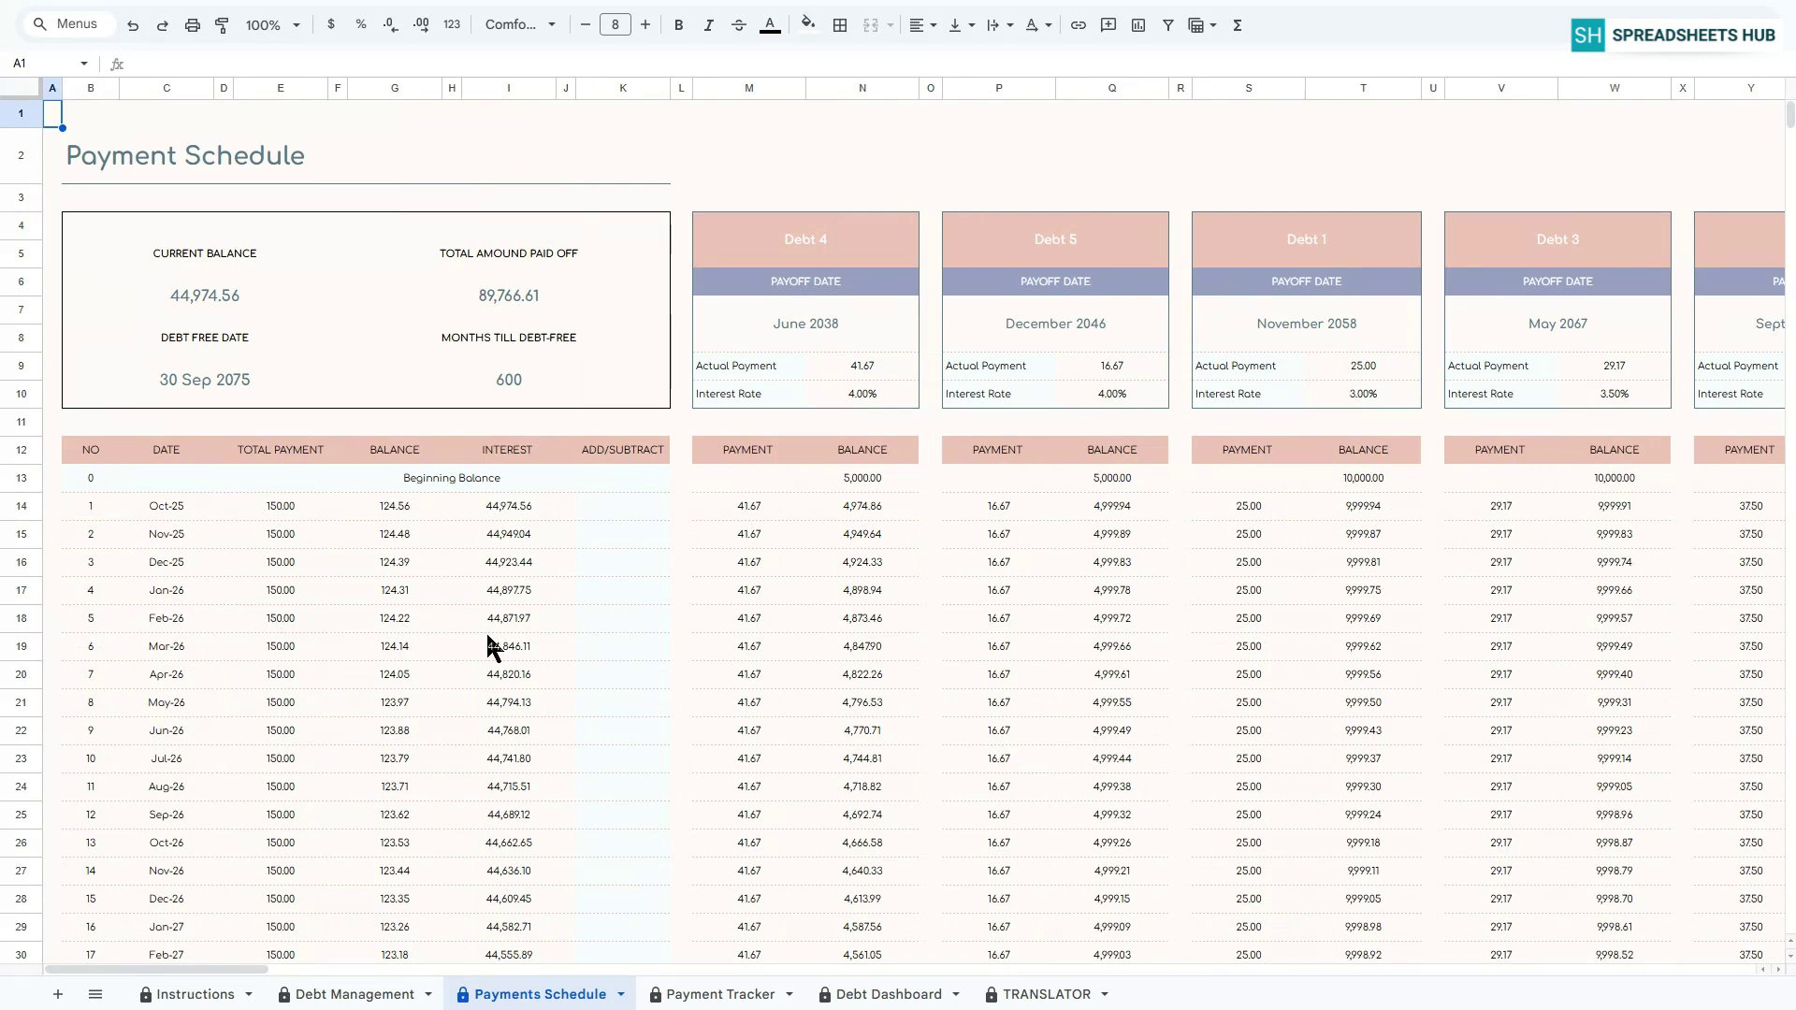
{"action": "left_click", "coordinate": [617, 514]}
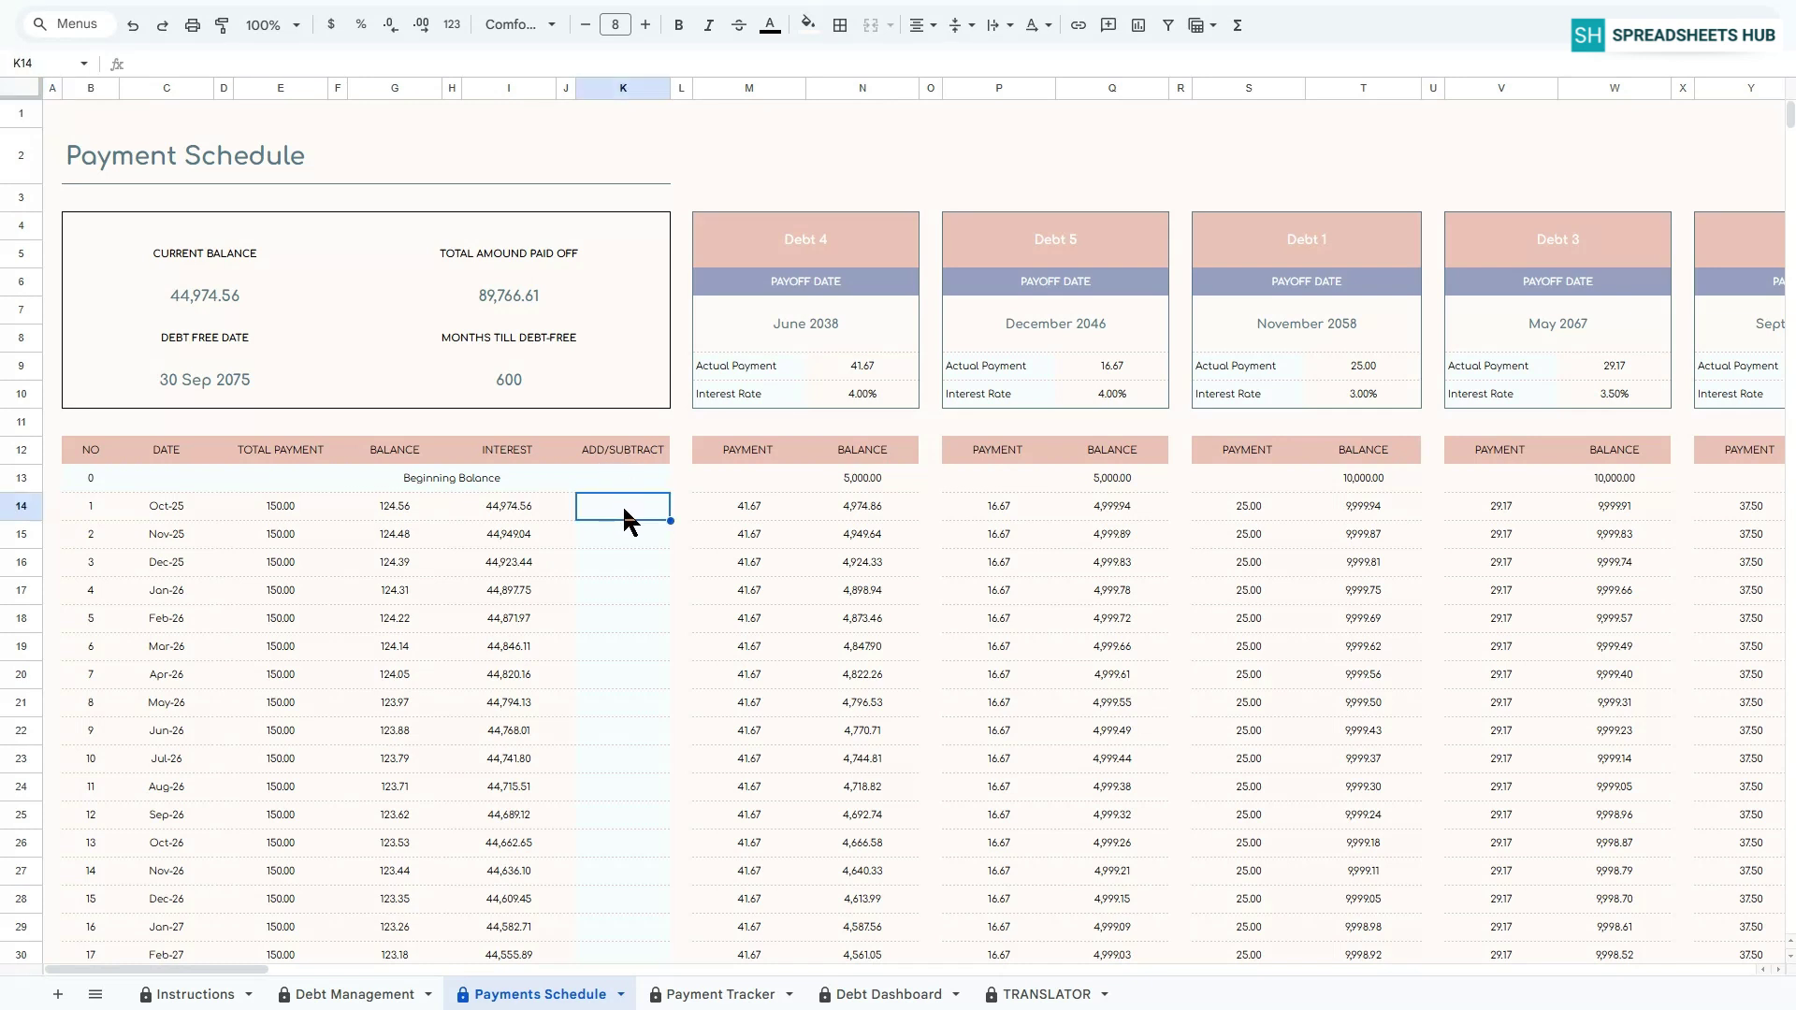
{"action": "type", "text": "100"}
{"action": "key", "text": "Return"}
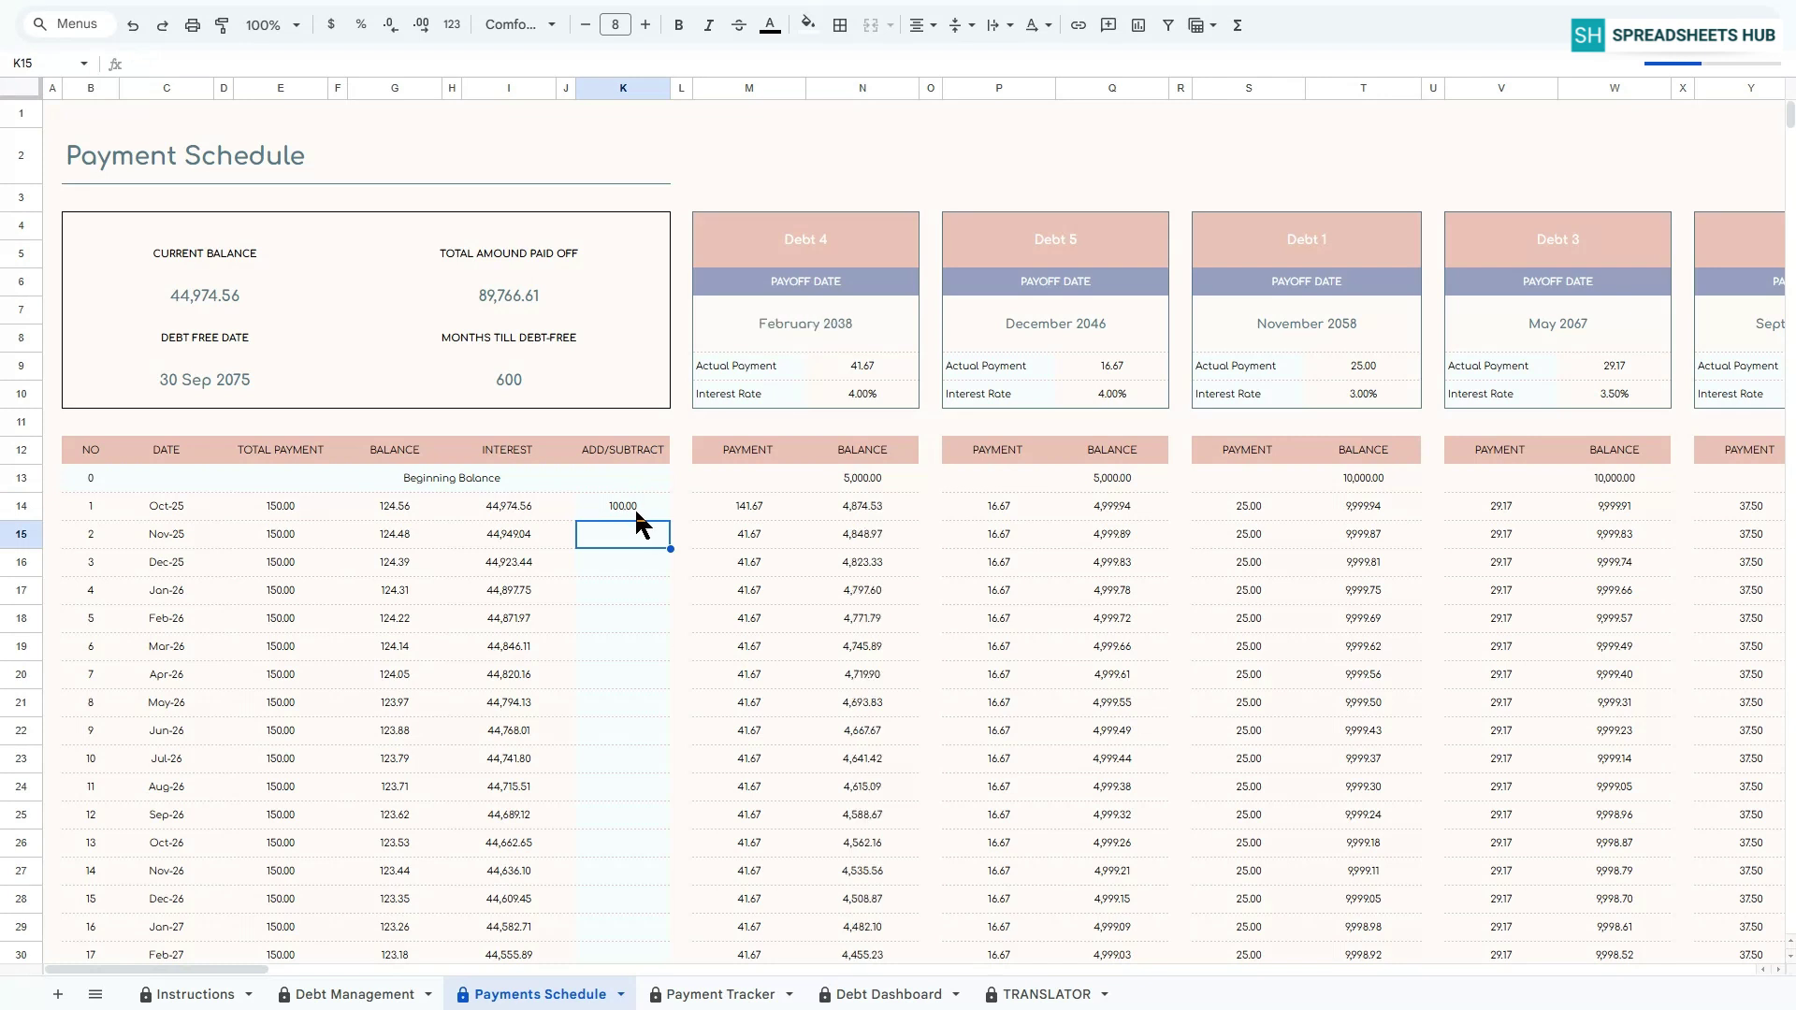
{"action": "left_click", "coordinate": [636, 513]}
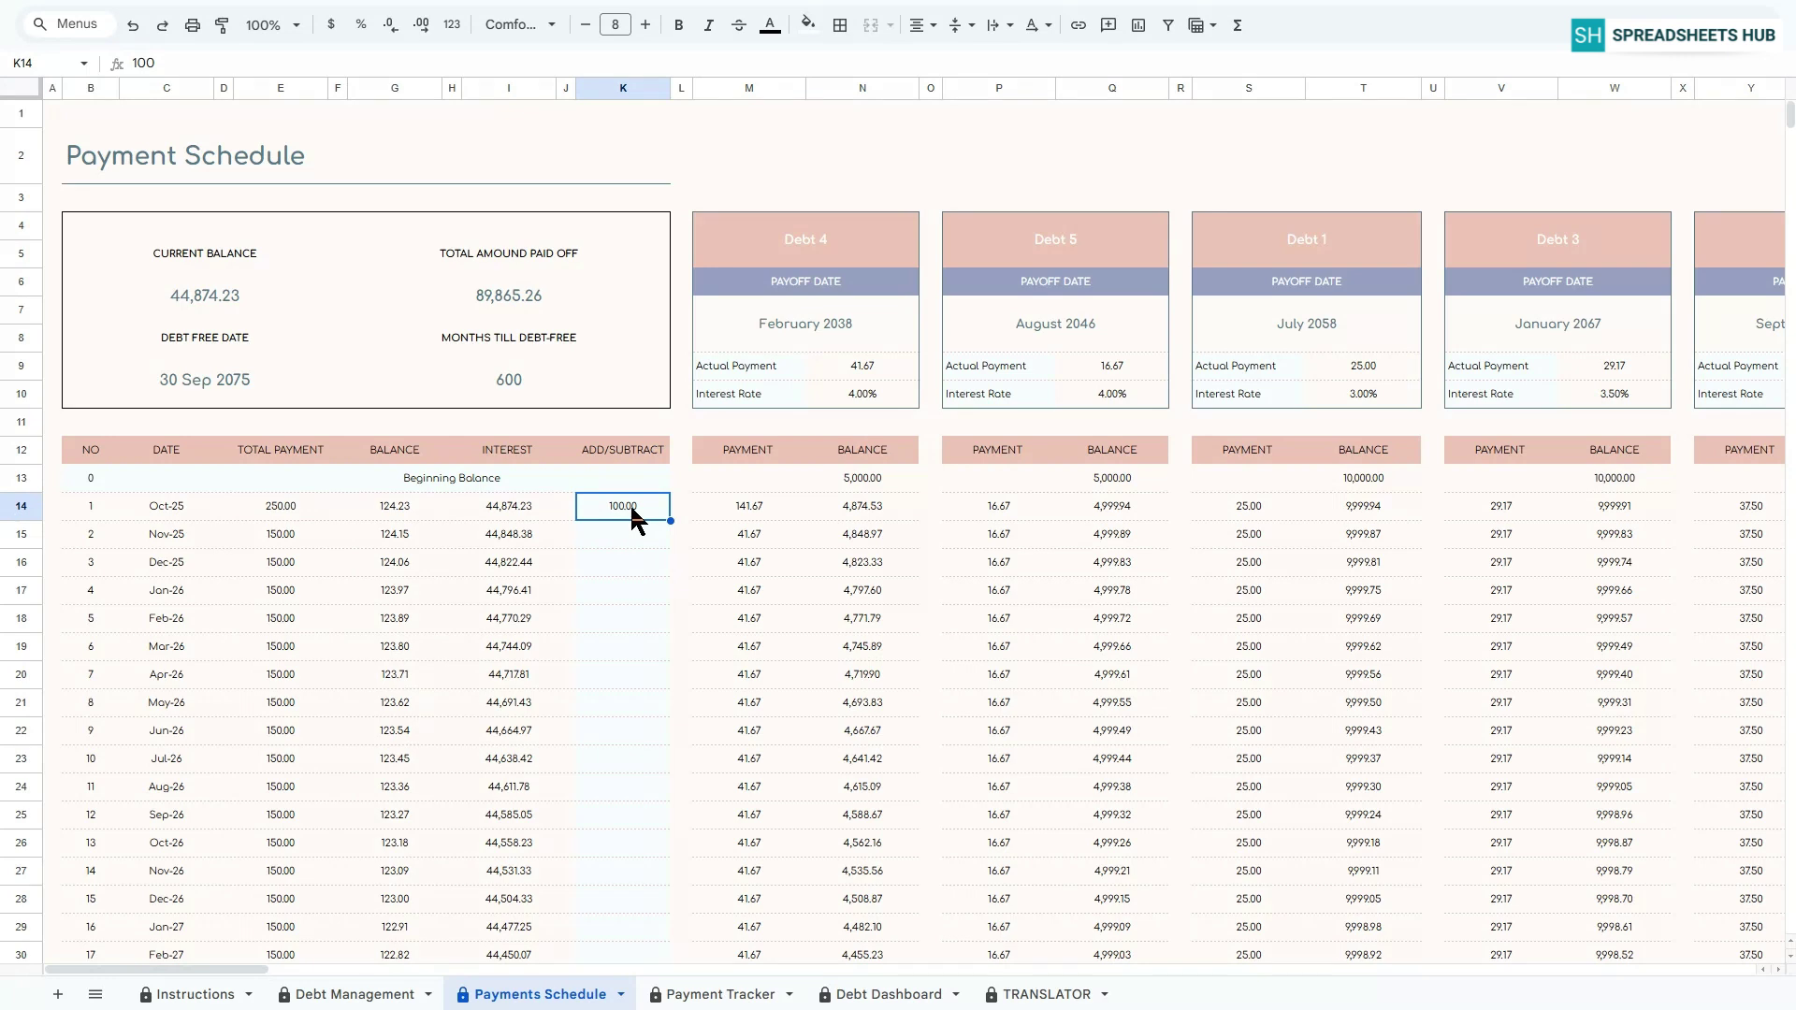
{"action": "left_click_drag", "start_coordinate": [252, 973], "coordinate": [293, 977]}
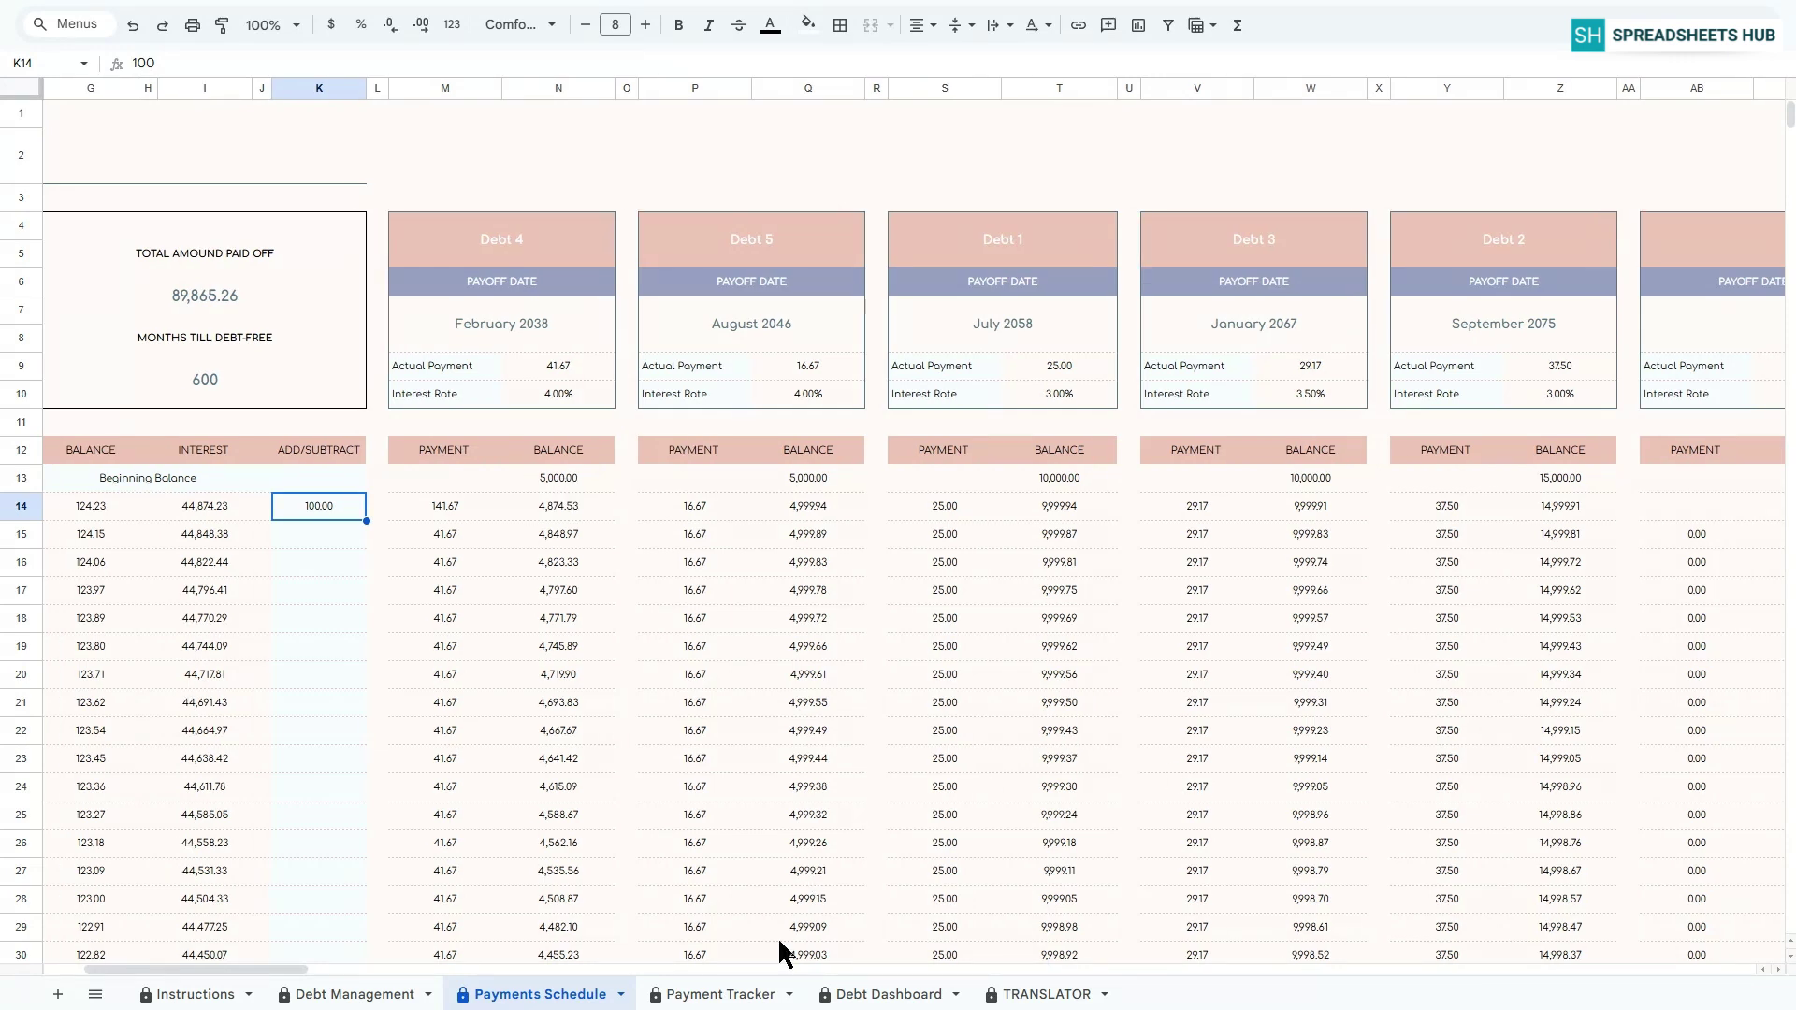
Log a 200 payment for Debt 1 dated 1 Oct 2025 in the first row of the payment tracker.
{"action": "left_click", "coordinate": [714, 996]}
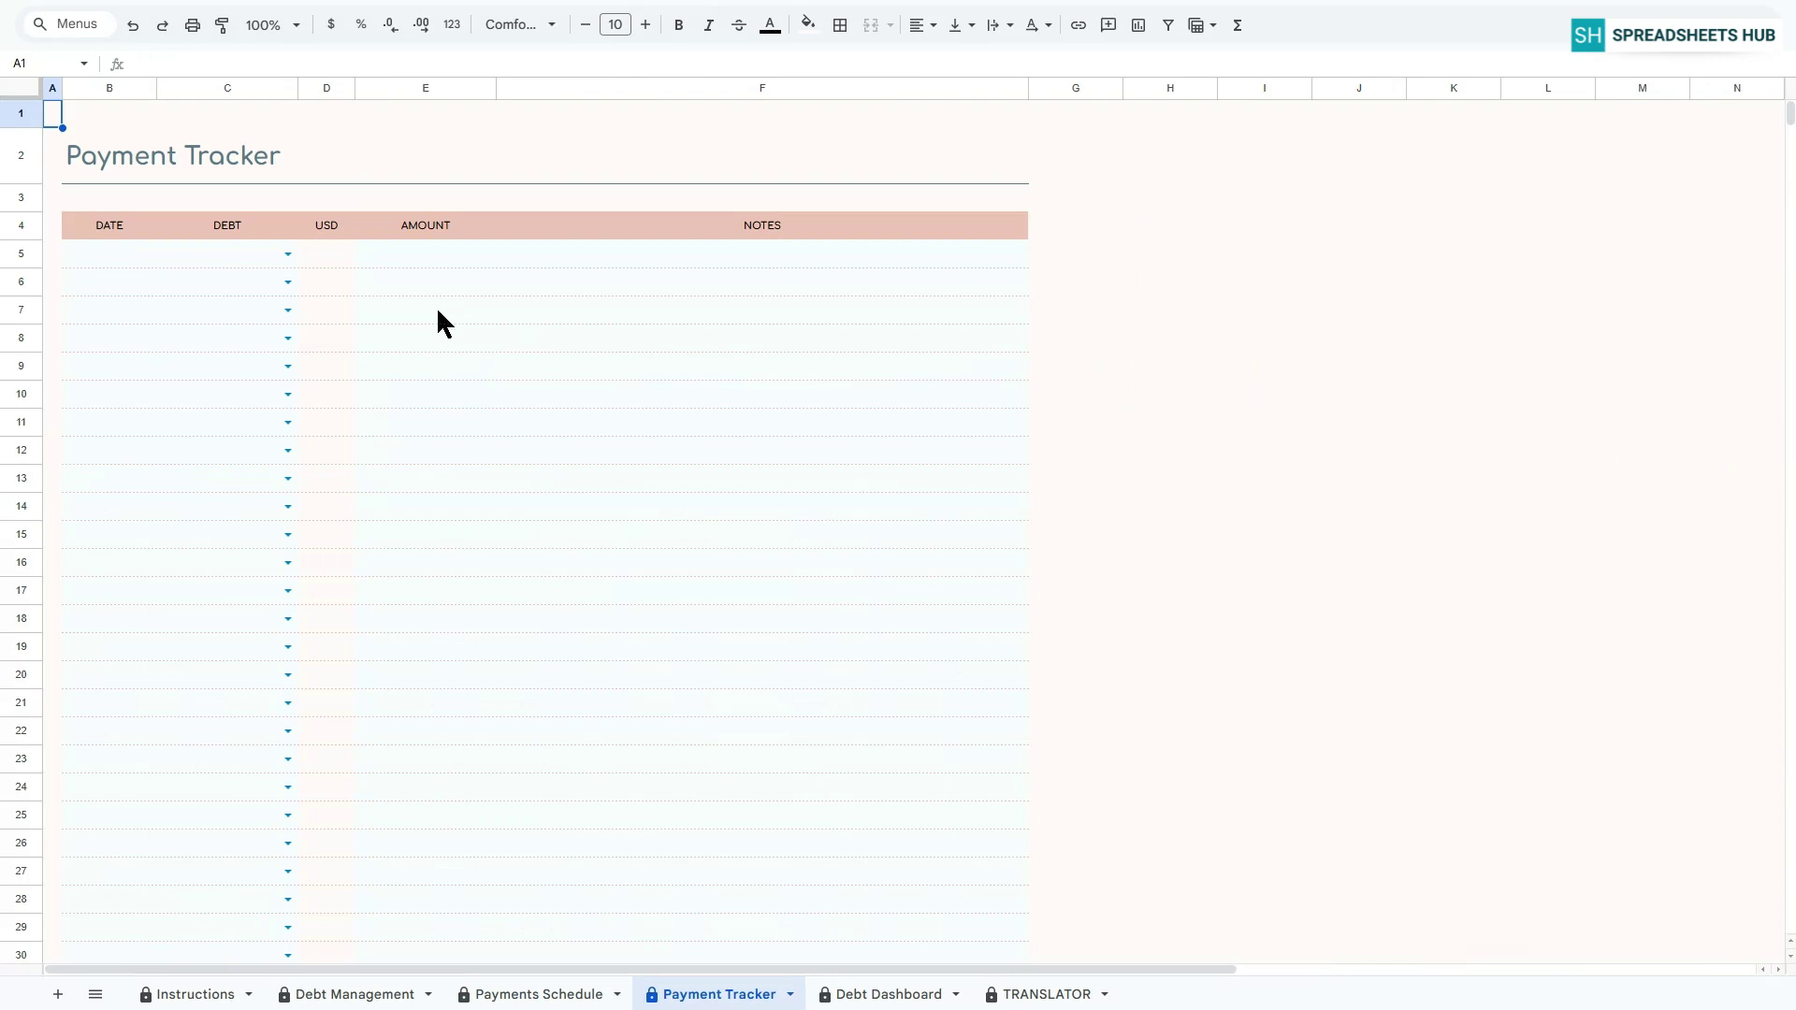
{"action": "double_click", "coordinate": [110, 252]}
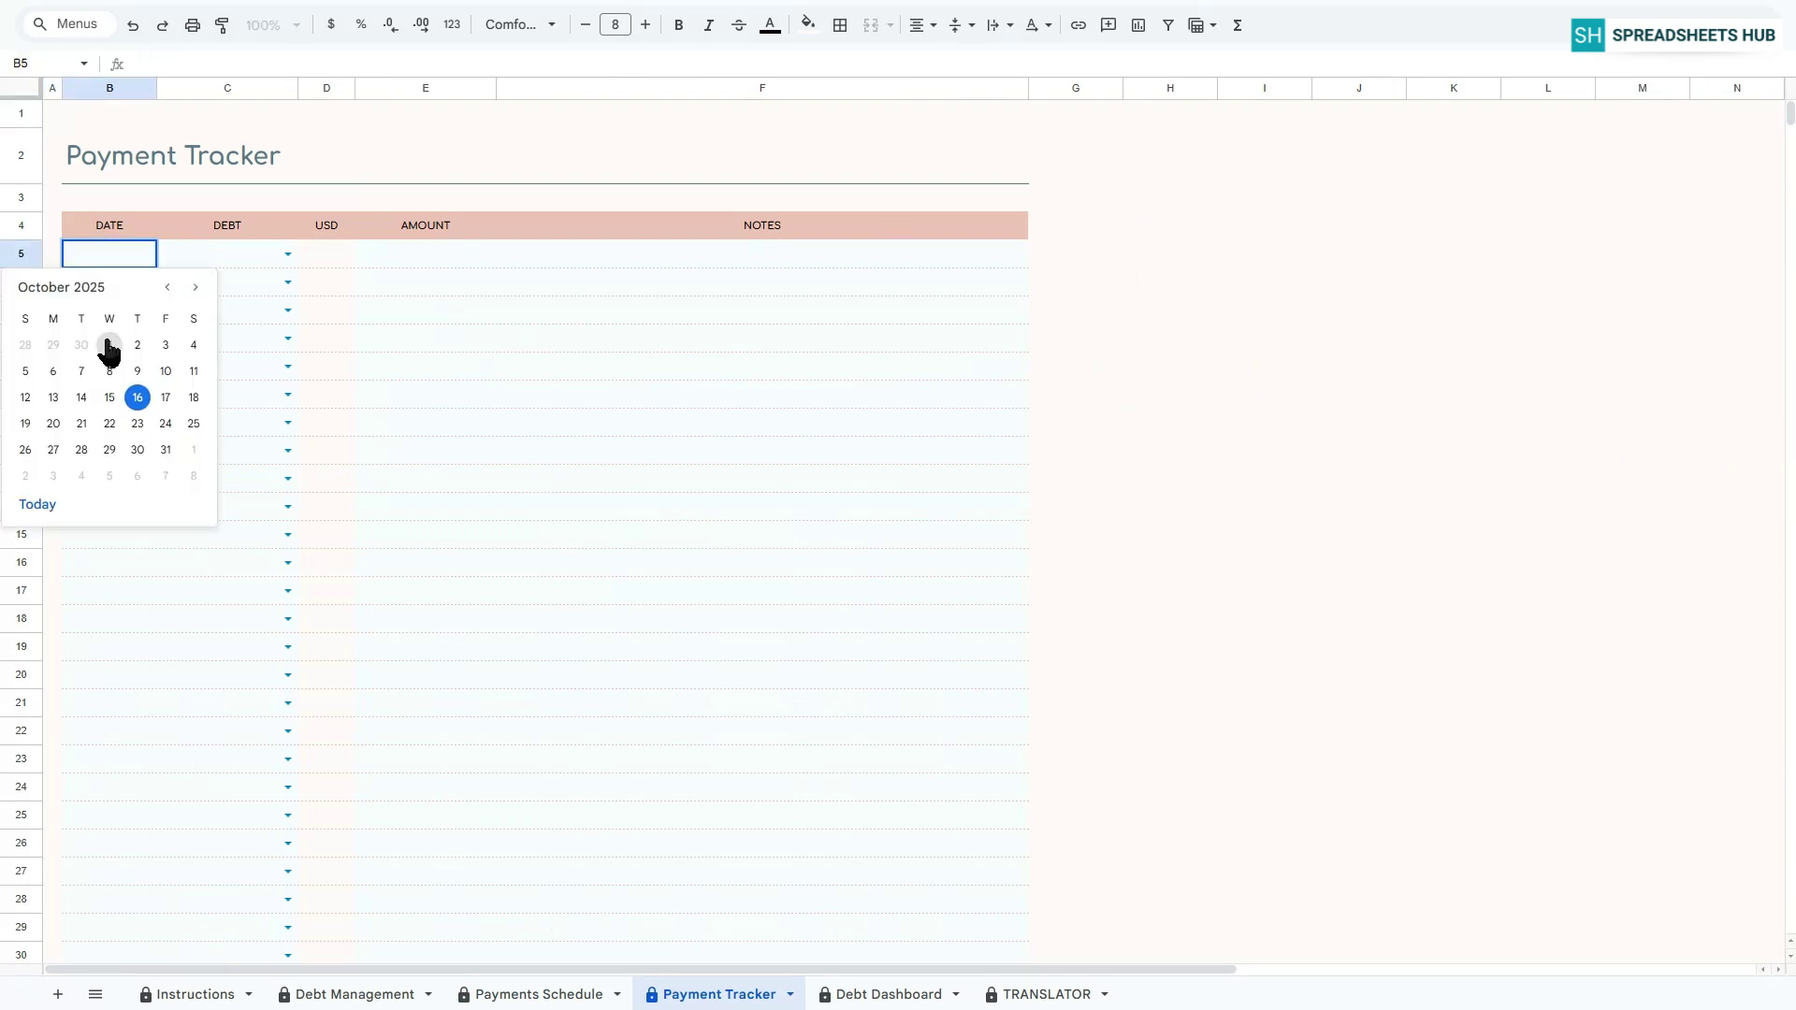
{"action": "left_click", "coordinate": [109, 343]}
{"action": "left_click", "coordinate": [288, 254]}
{"action": "left_click", "coordinate": [244, 281]}
{"action": "left_click", "coordinate": [390, 264]}
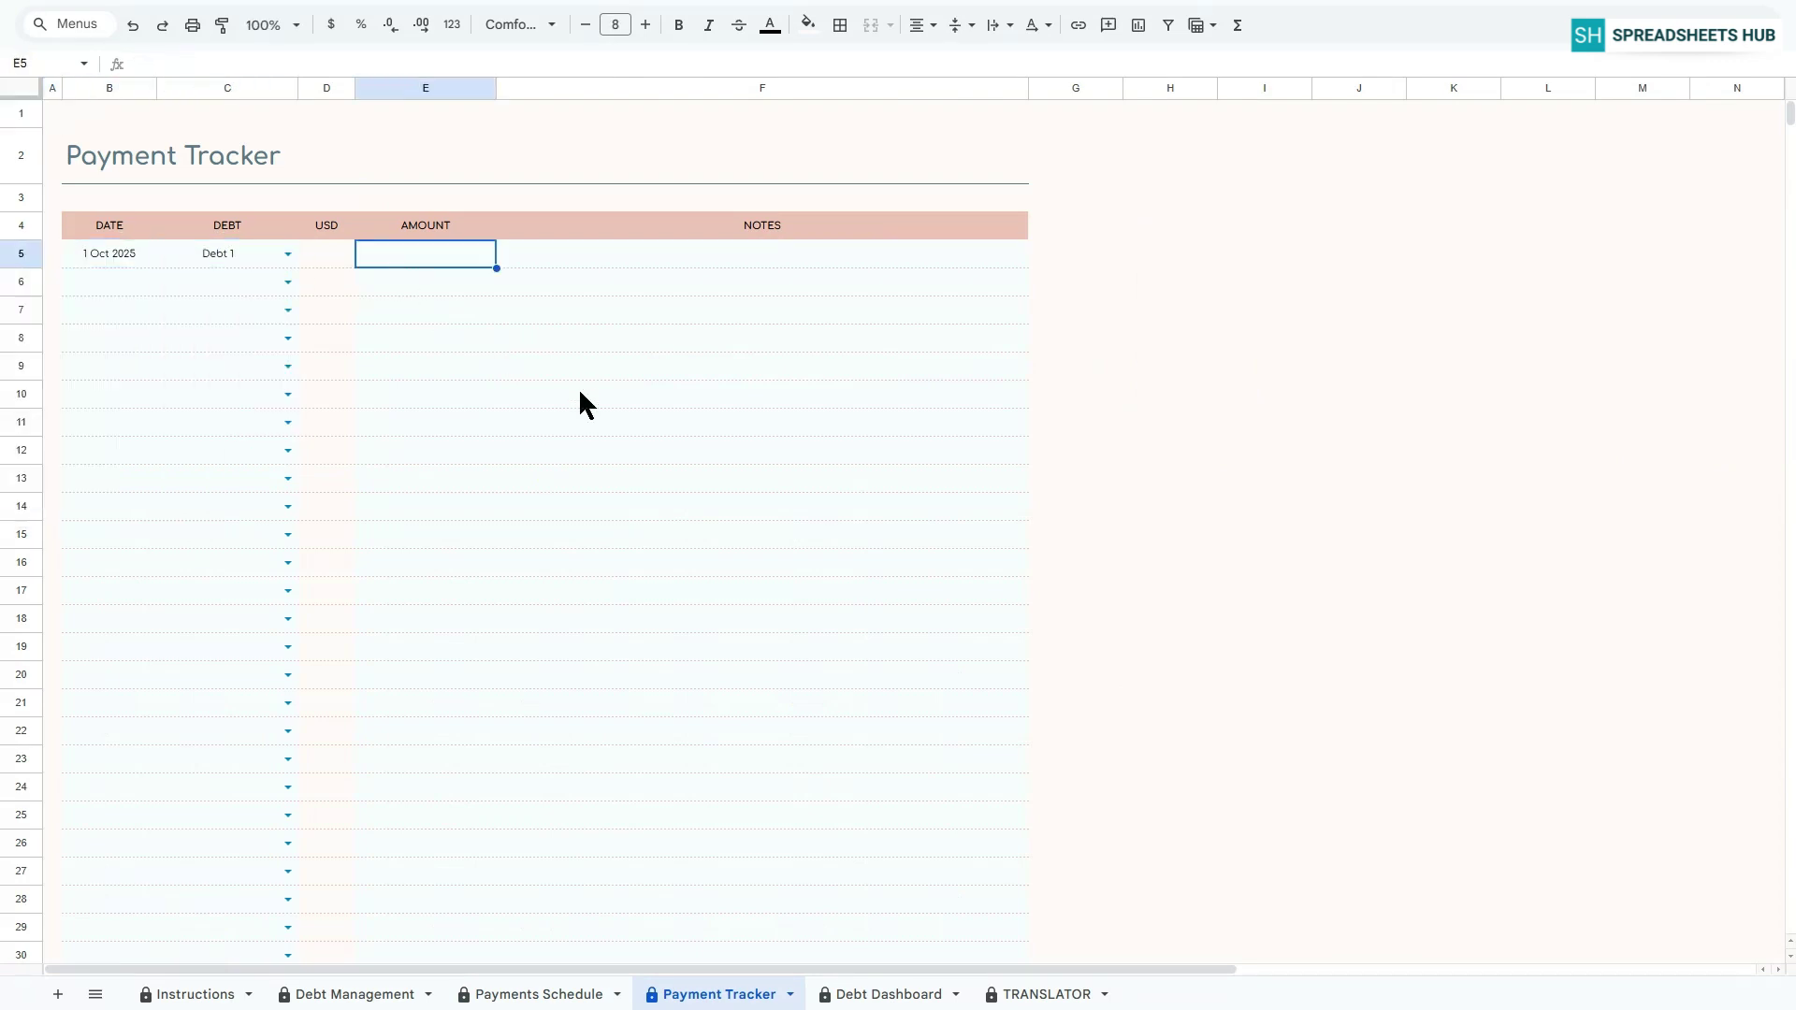
{"action": "type", "text": "200"}
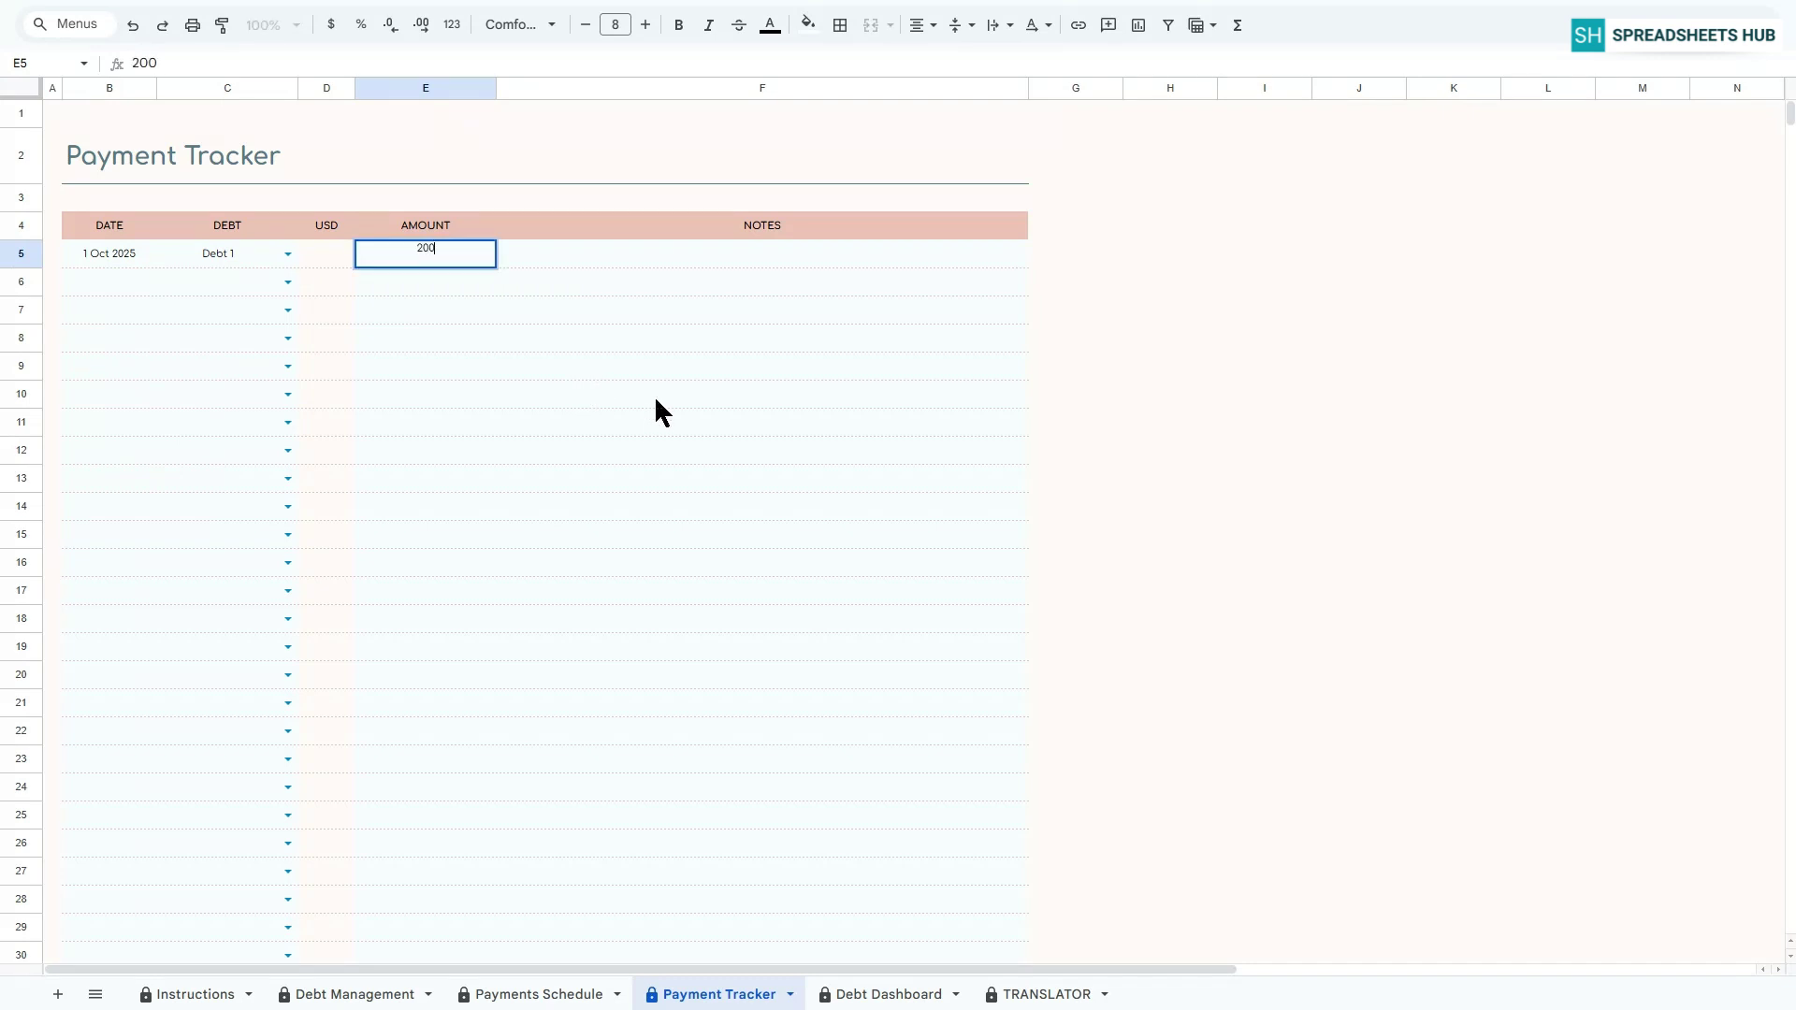
{"action": "key", "text": "Return"}
Log a 150 payment for Debt 2 dated 2 Oct 2025 in the second tracker row.
{"action": "double_click", "coordinate": [120, 281]}
{"action": "left_click", "coordinate": [135, 370]}
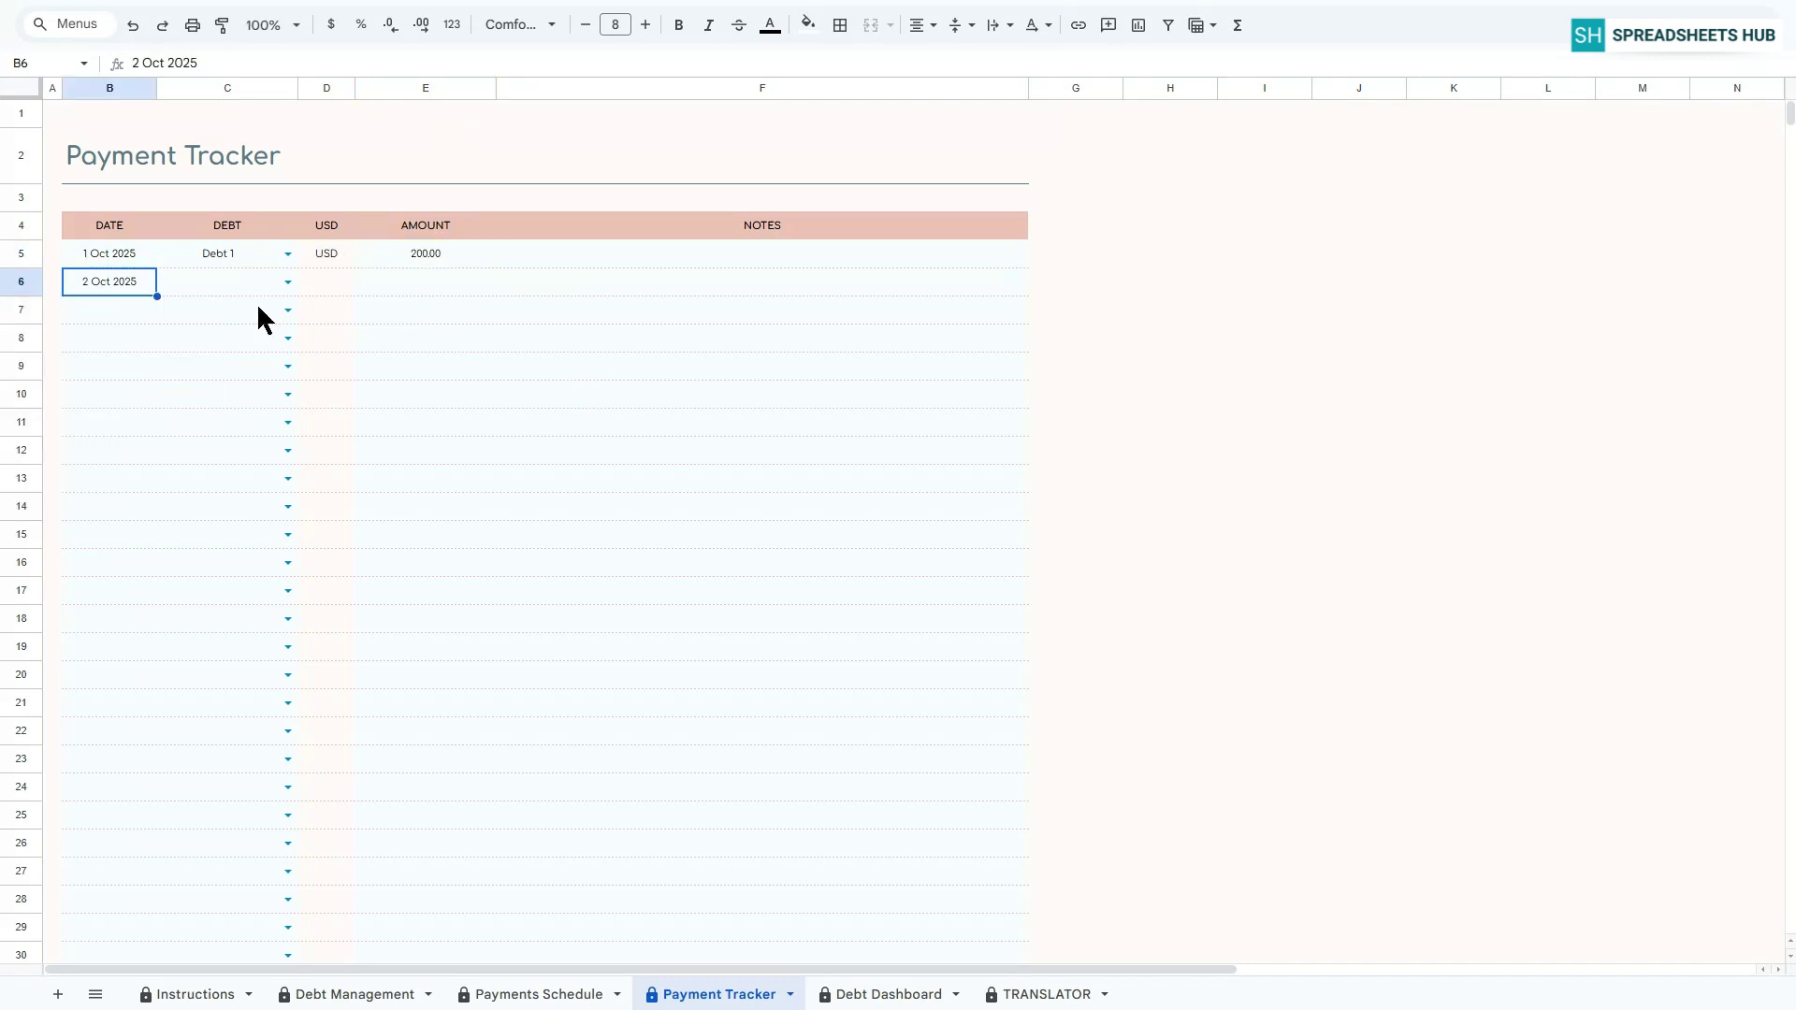
{"action": "left_click", "coordinate": [288, 283]}
{"action": "left_click", "coordinate": [244, 341]}
{"action": "left_click", "coordinate": [415, 281]}
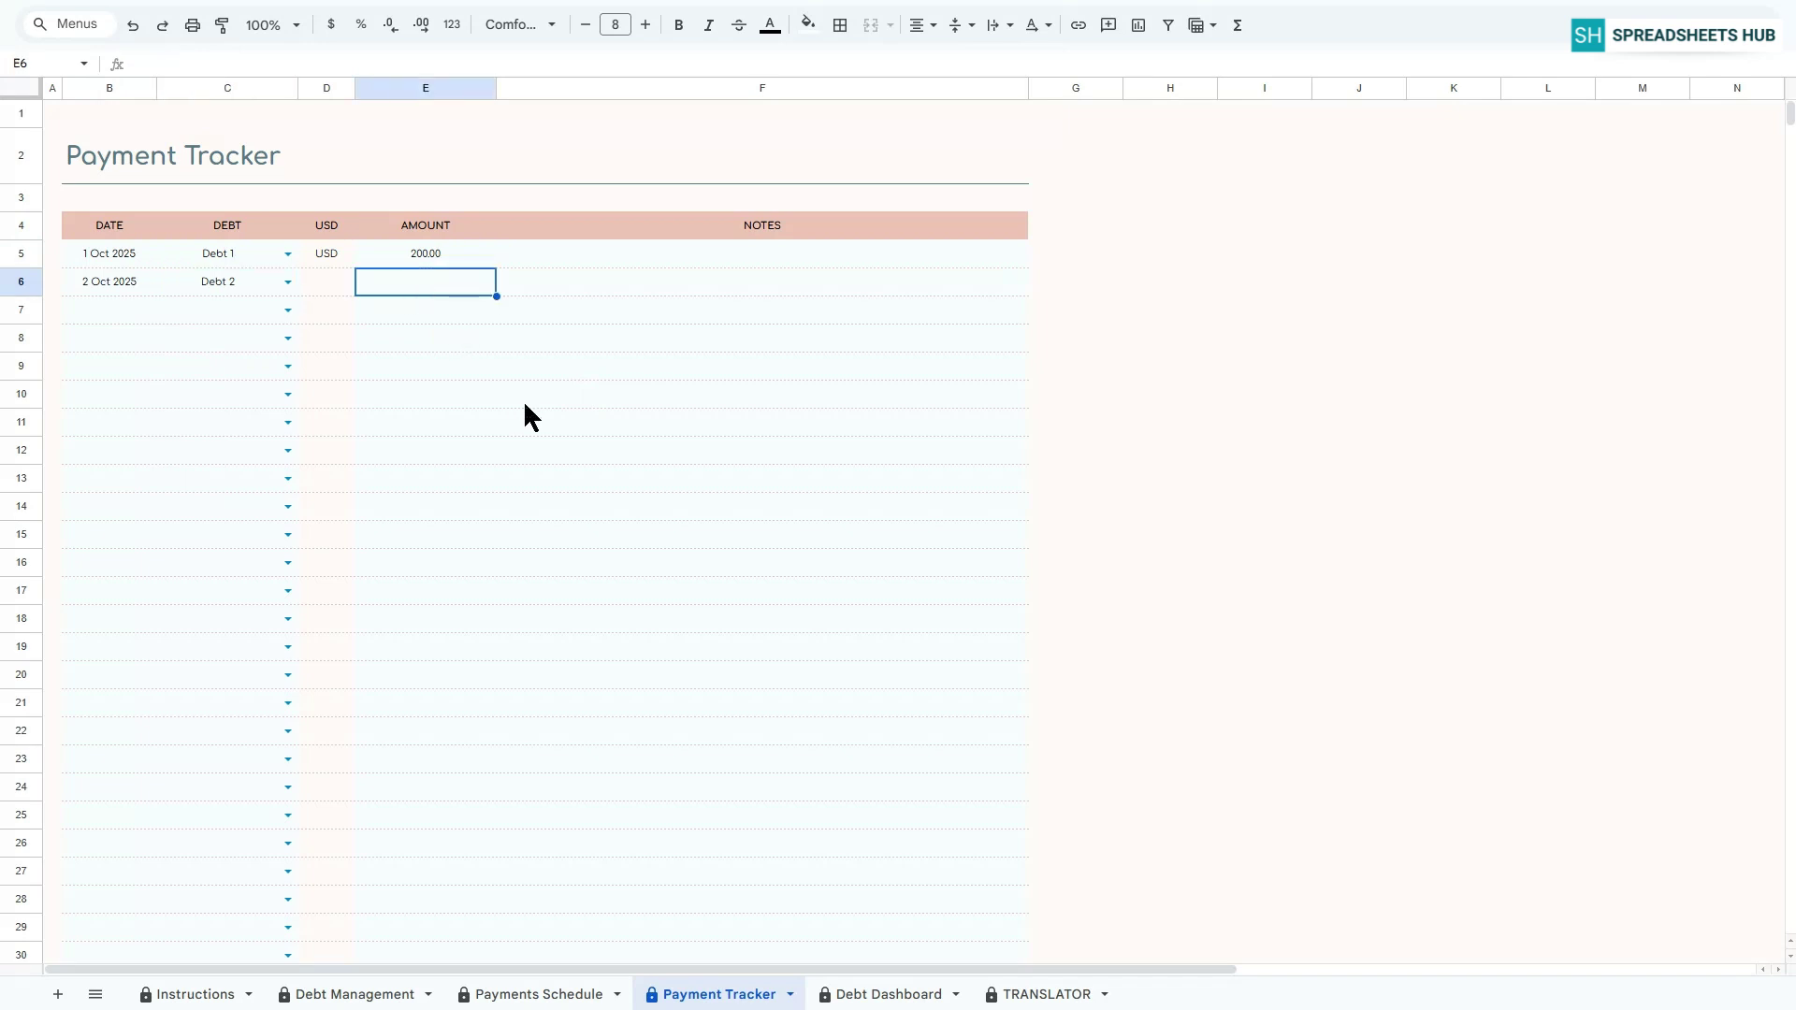
{"action": "type", "text": "150"}
{"action": "key", "text": "Return"}
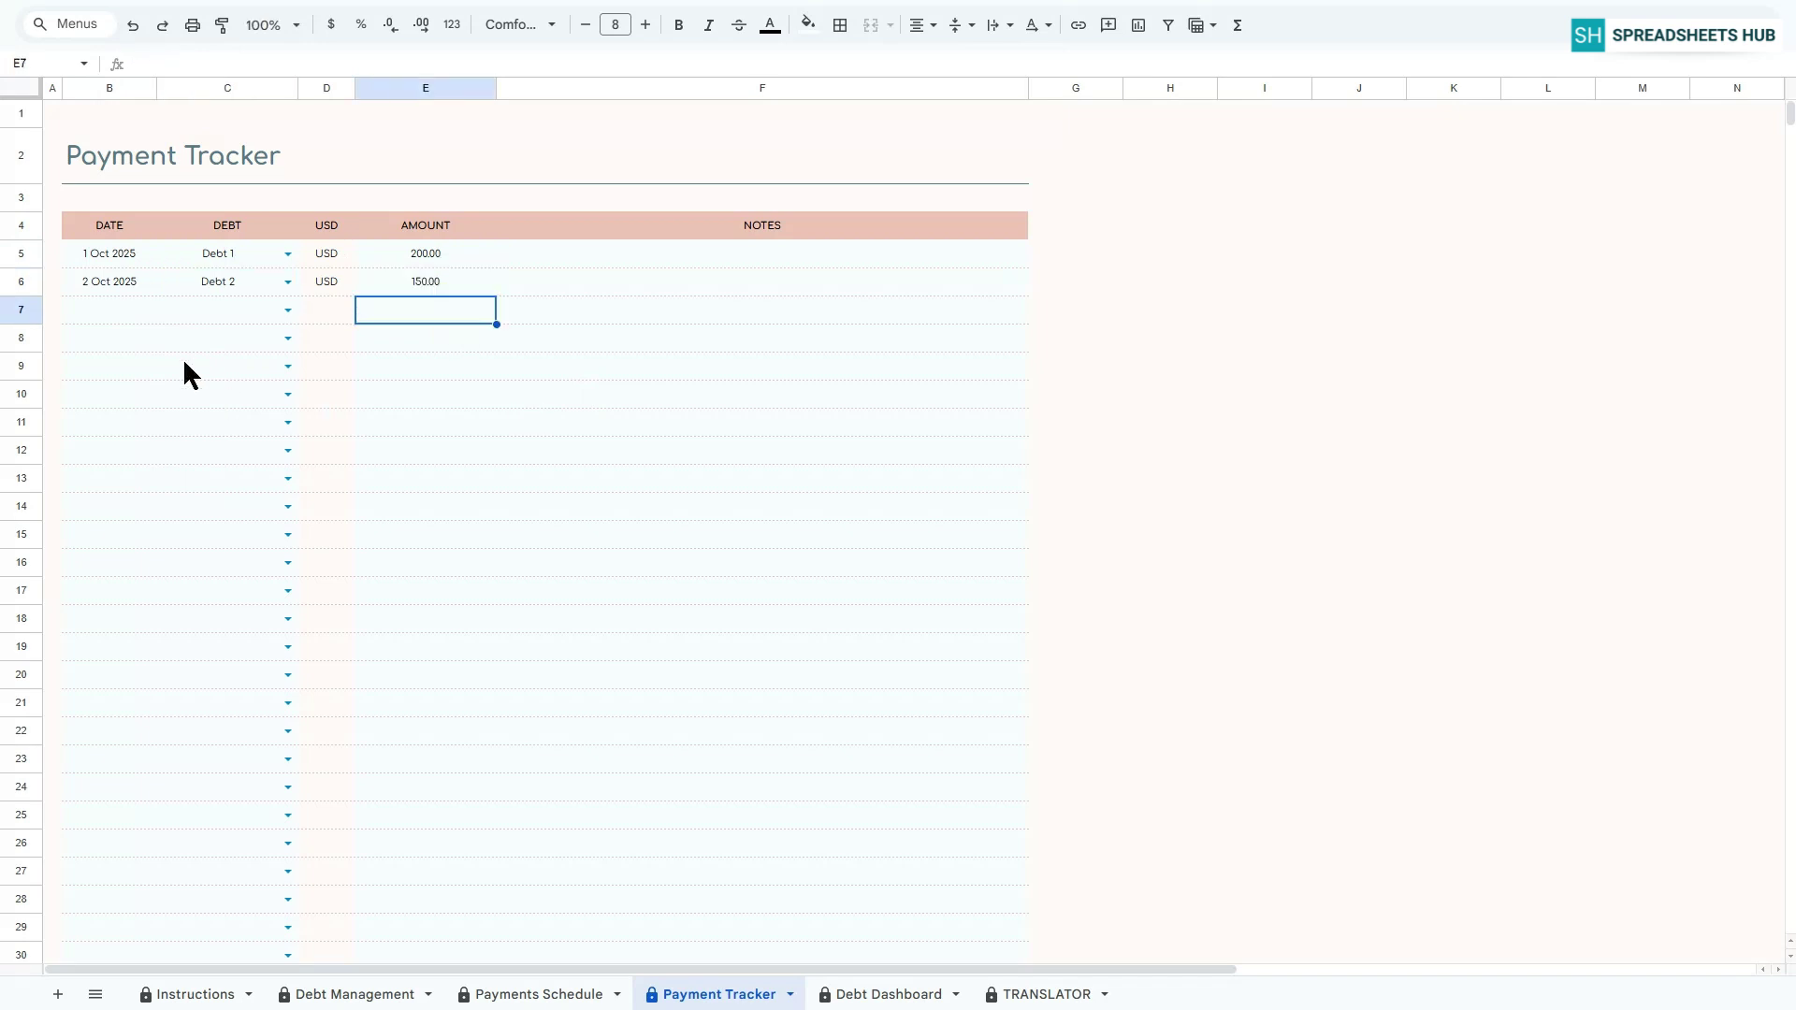
Log a 150 payment for Debt 3 dated 3 Oct 2025 in the third tracker row.
{"action": "double_click", "coordinate": [116, 308]}
{"action": "left_click", "coordinate": [160, 398]}
{"action": "left_click", "coordinate": [287, 310]}
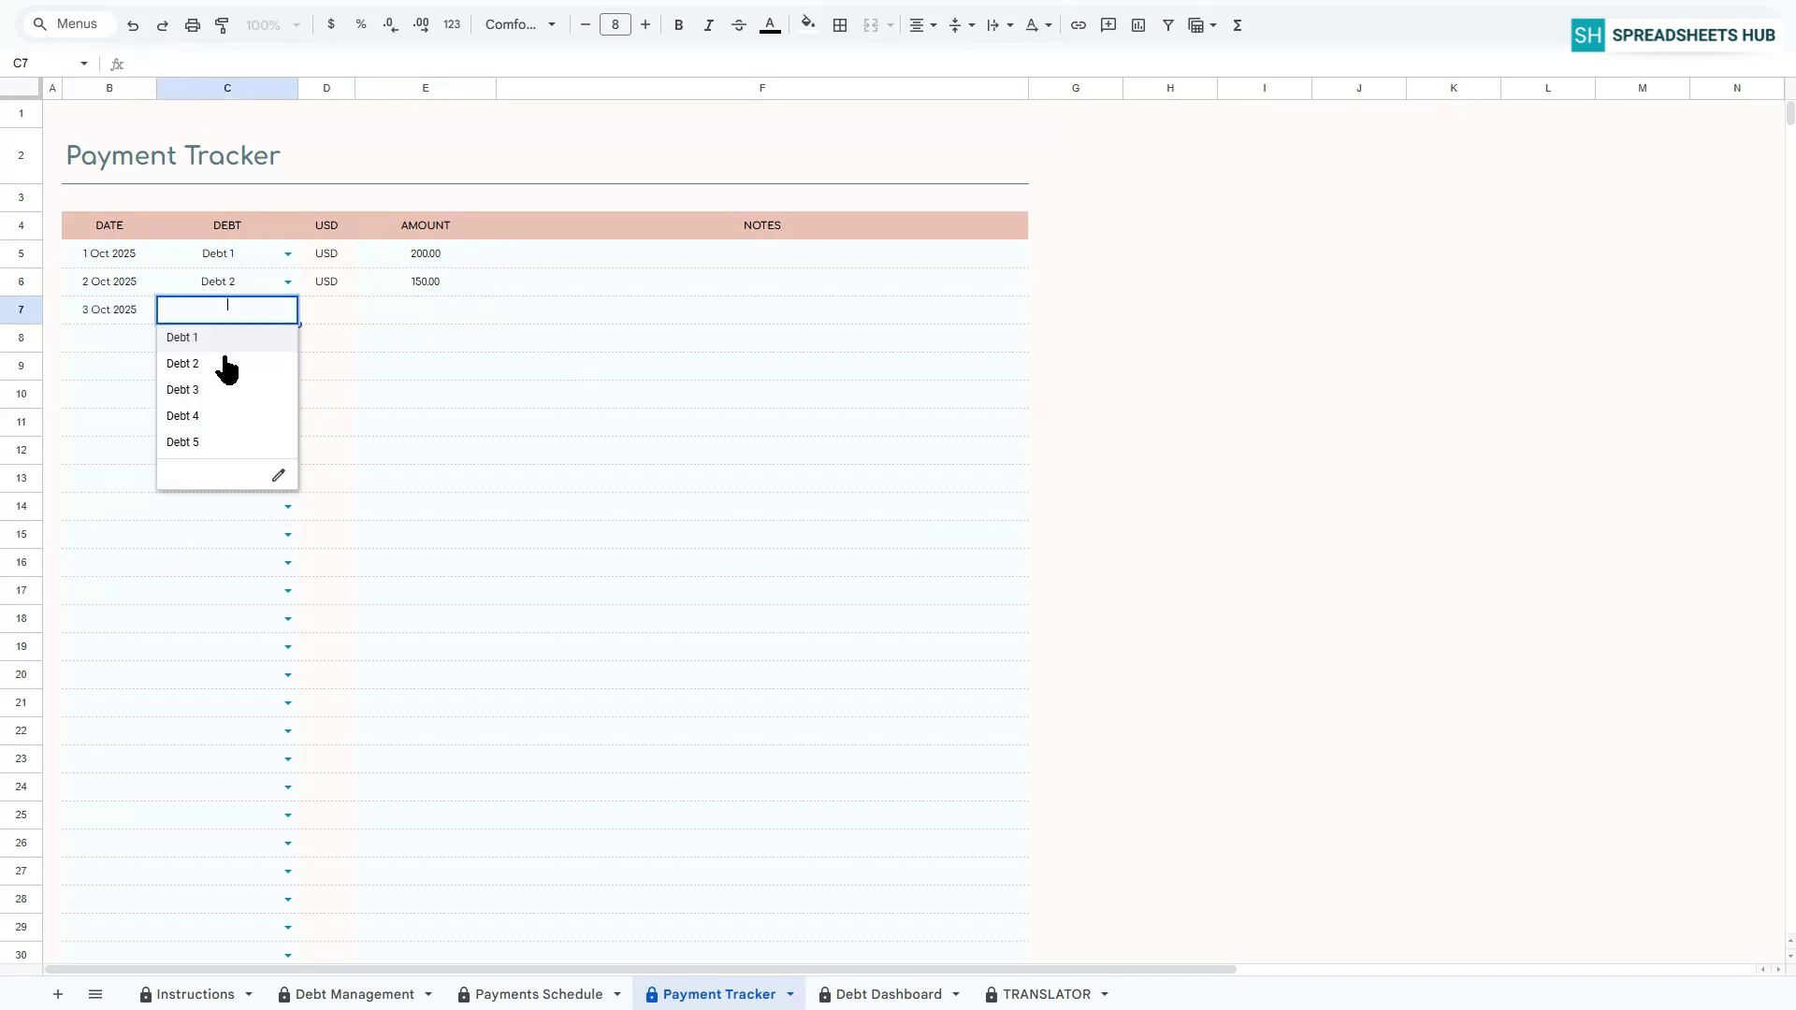
{"action": "left_click", "coordinate": [182, 389]}
{"action": "left_click", "coordinate": [447, 316]}
{"action": "type", "text": "150"}
{"action": "key", "text": "Return"}
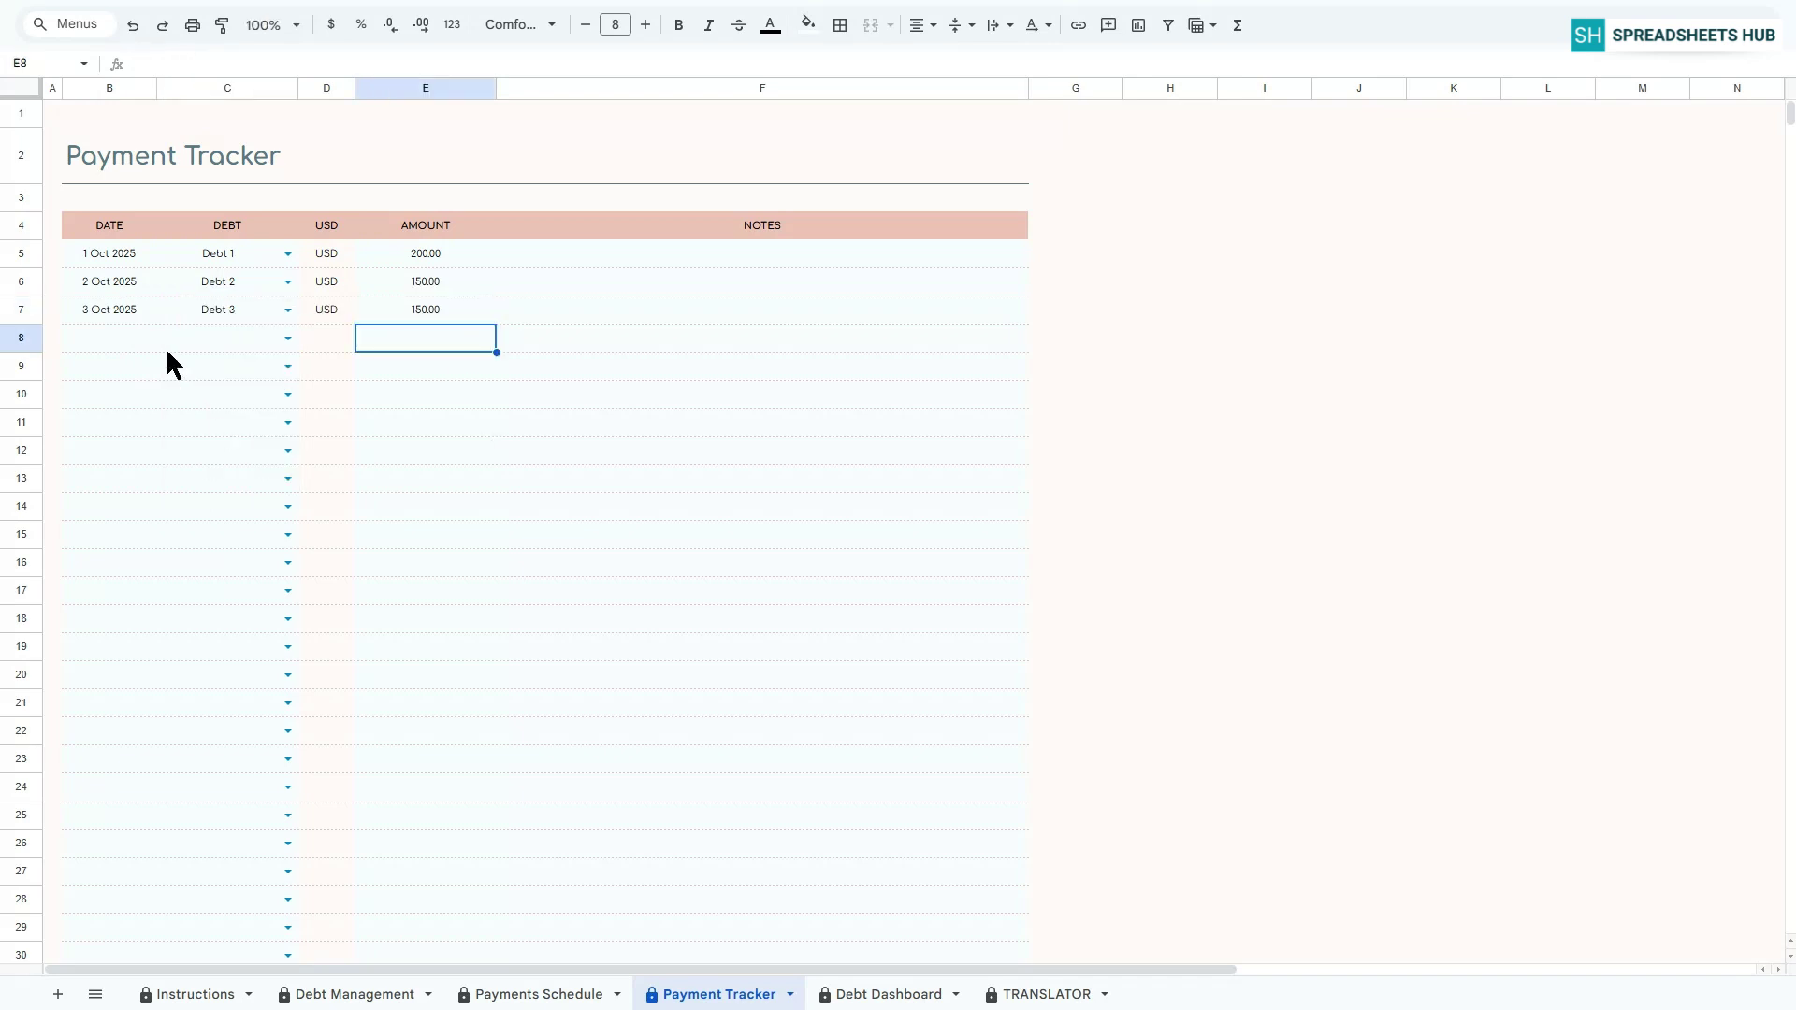
Log a 100 payment for Debt 4 dated 8 Oct 2025 in the fourth tracker row.
{"action": "double_click", "coordinate": [112, 337]}
{"action": "left_click", "coordinate": [128, 429]}
{"action": "left_click", "coordinate": [287, 337]}
{"action": "left_click", "coordinate": [183, 441]}
{"action": "key", "text": "Right"}
{"action": "key", "text": "Right"}
{"action": "type", "text": "100"}
Log a 200 payment for Debt 5 dated 15 Oct 2025 in the fifth tracker row.
{"action": "double_click", "coordinate": [87, 354]}
{"action": "left_click", "coordinate": [110, 511]}
{"action": "left_click", "coordinate": [287, 366]}
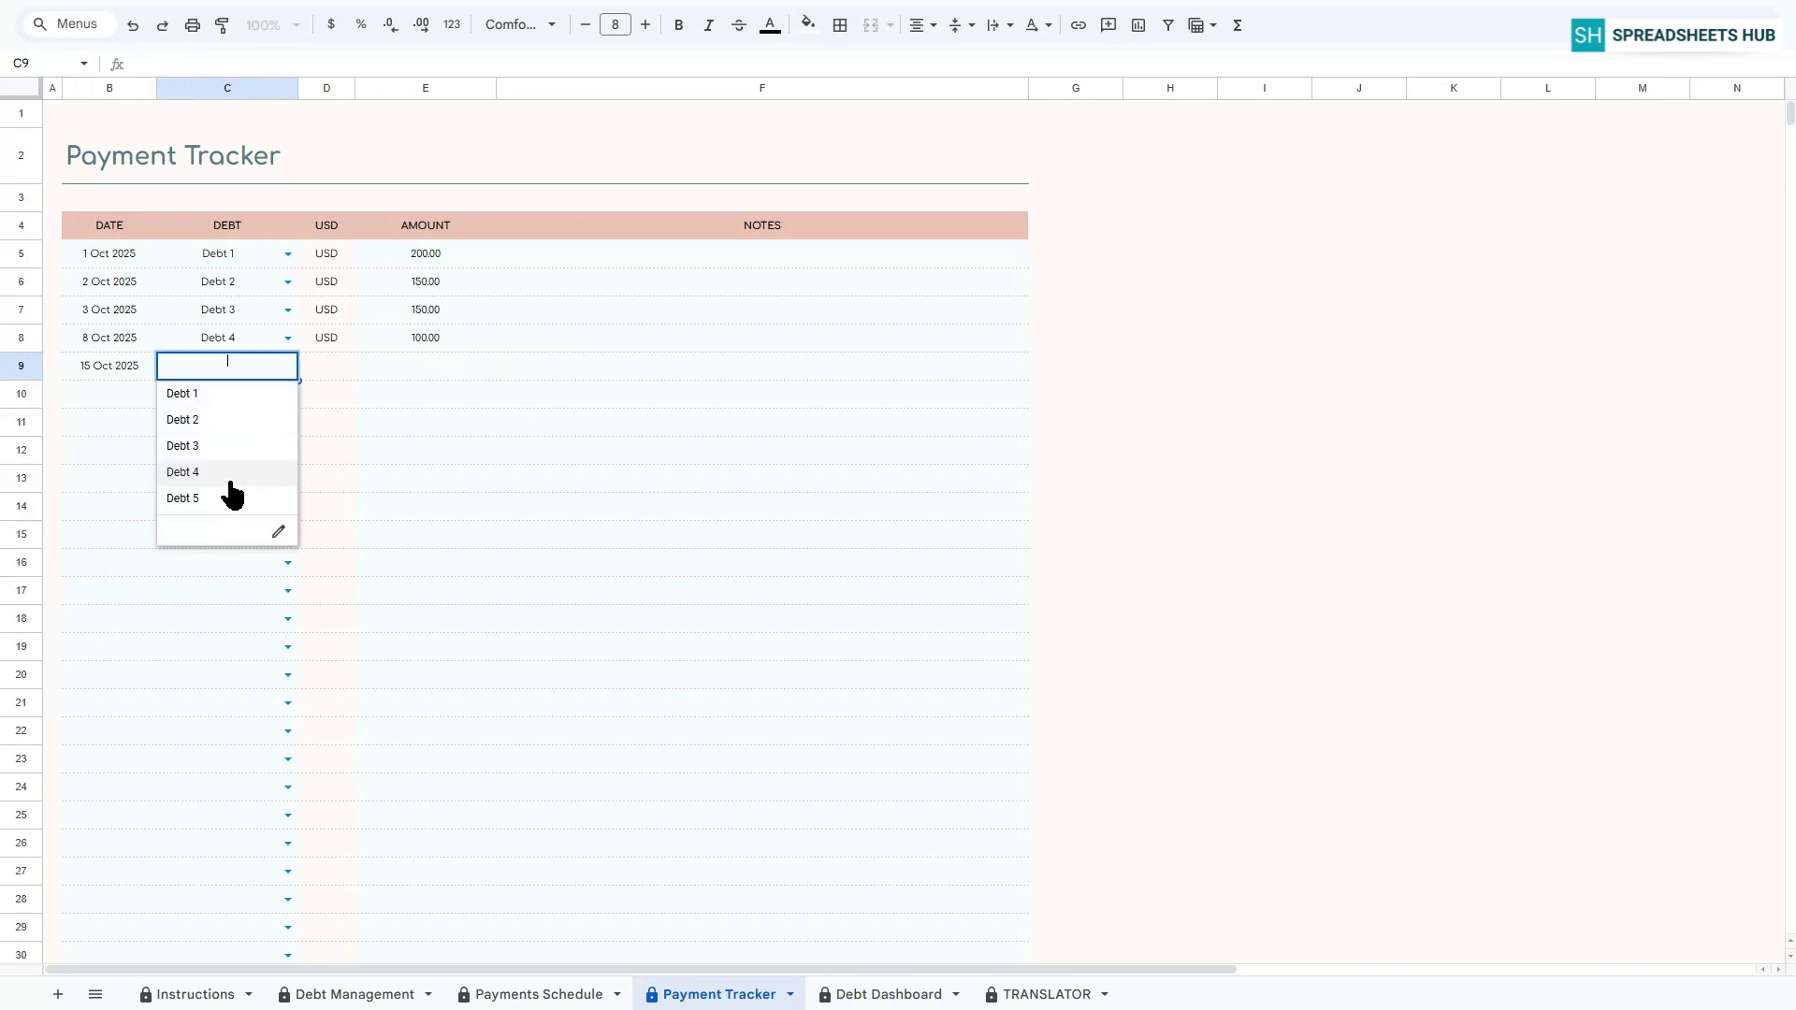
{"action": "left_click", "coordinate": [230, 497]}
{"action": "key", "text": "Right"}
{"action": "key", "text": "Right"}
{"action": "type", "text": "200"}
{"action": "key", "text": "Return"}
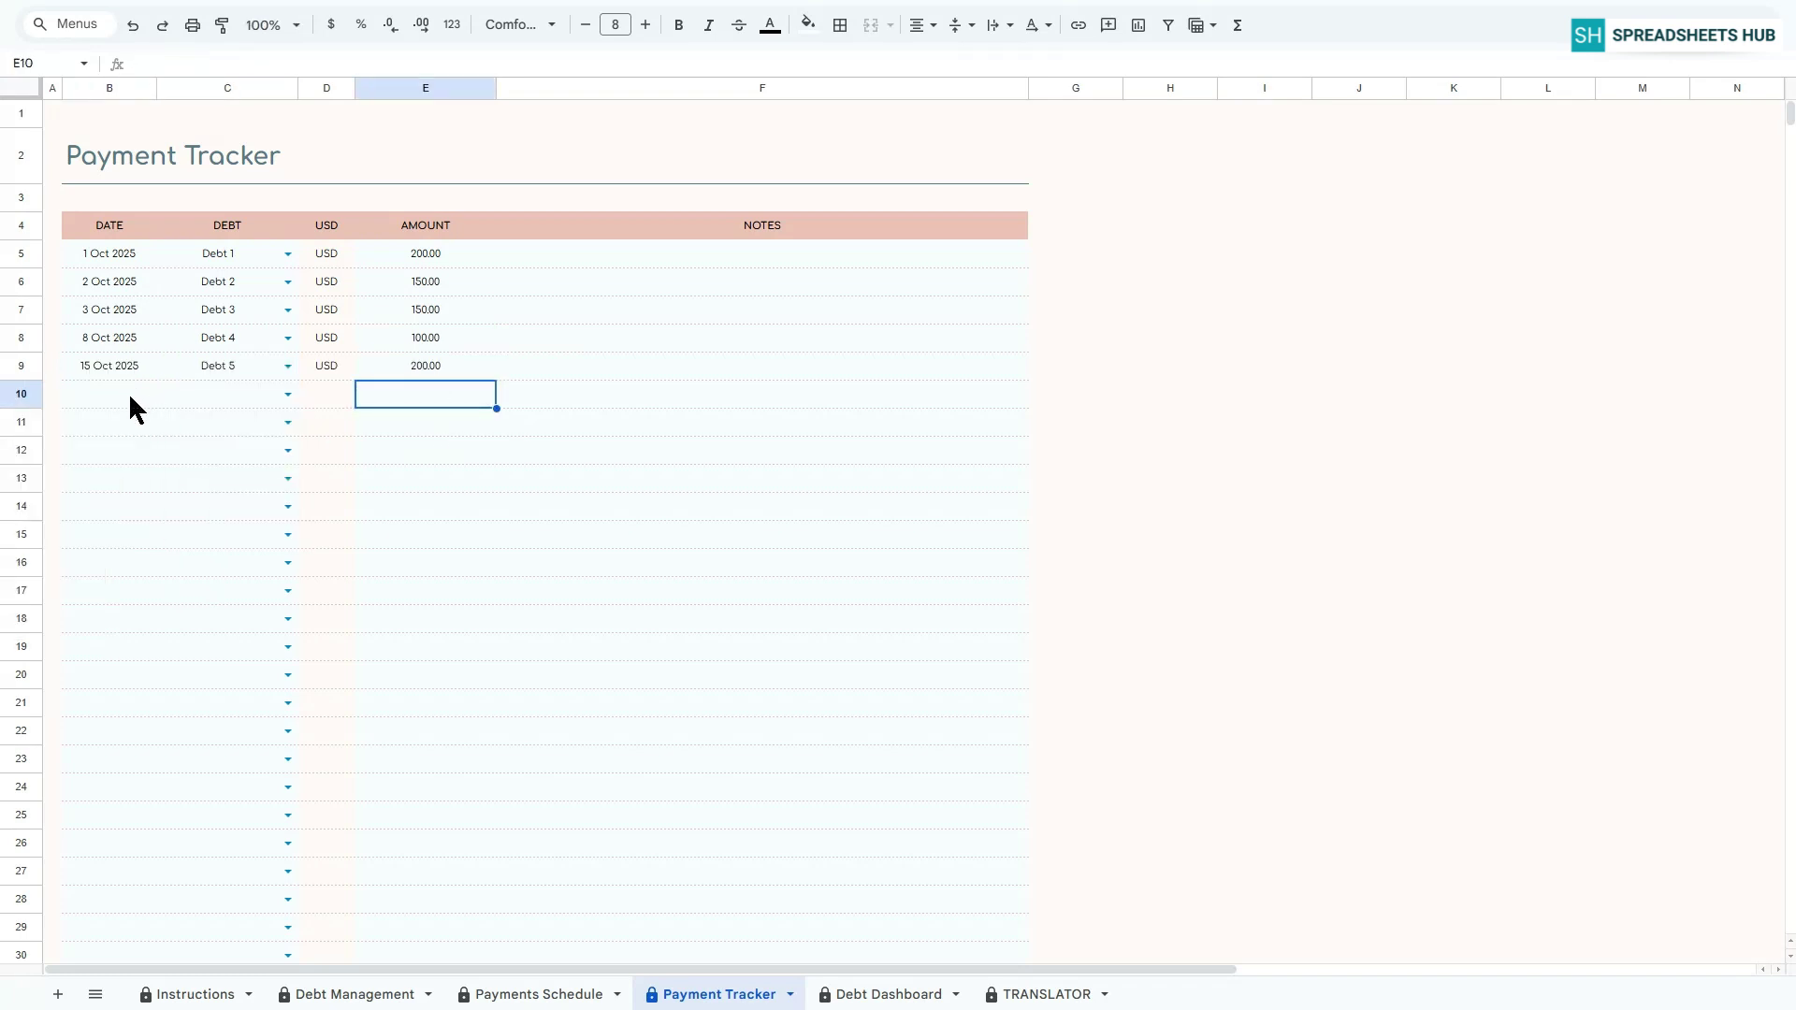
{"action": "left_click", "coordinate": [130, 397]}
{"action": "left_click", "coordinate": [546, 539]}
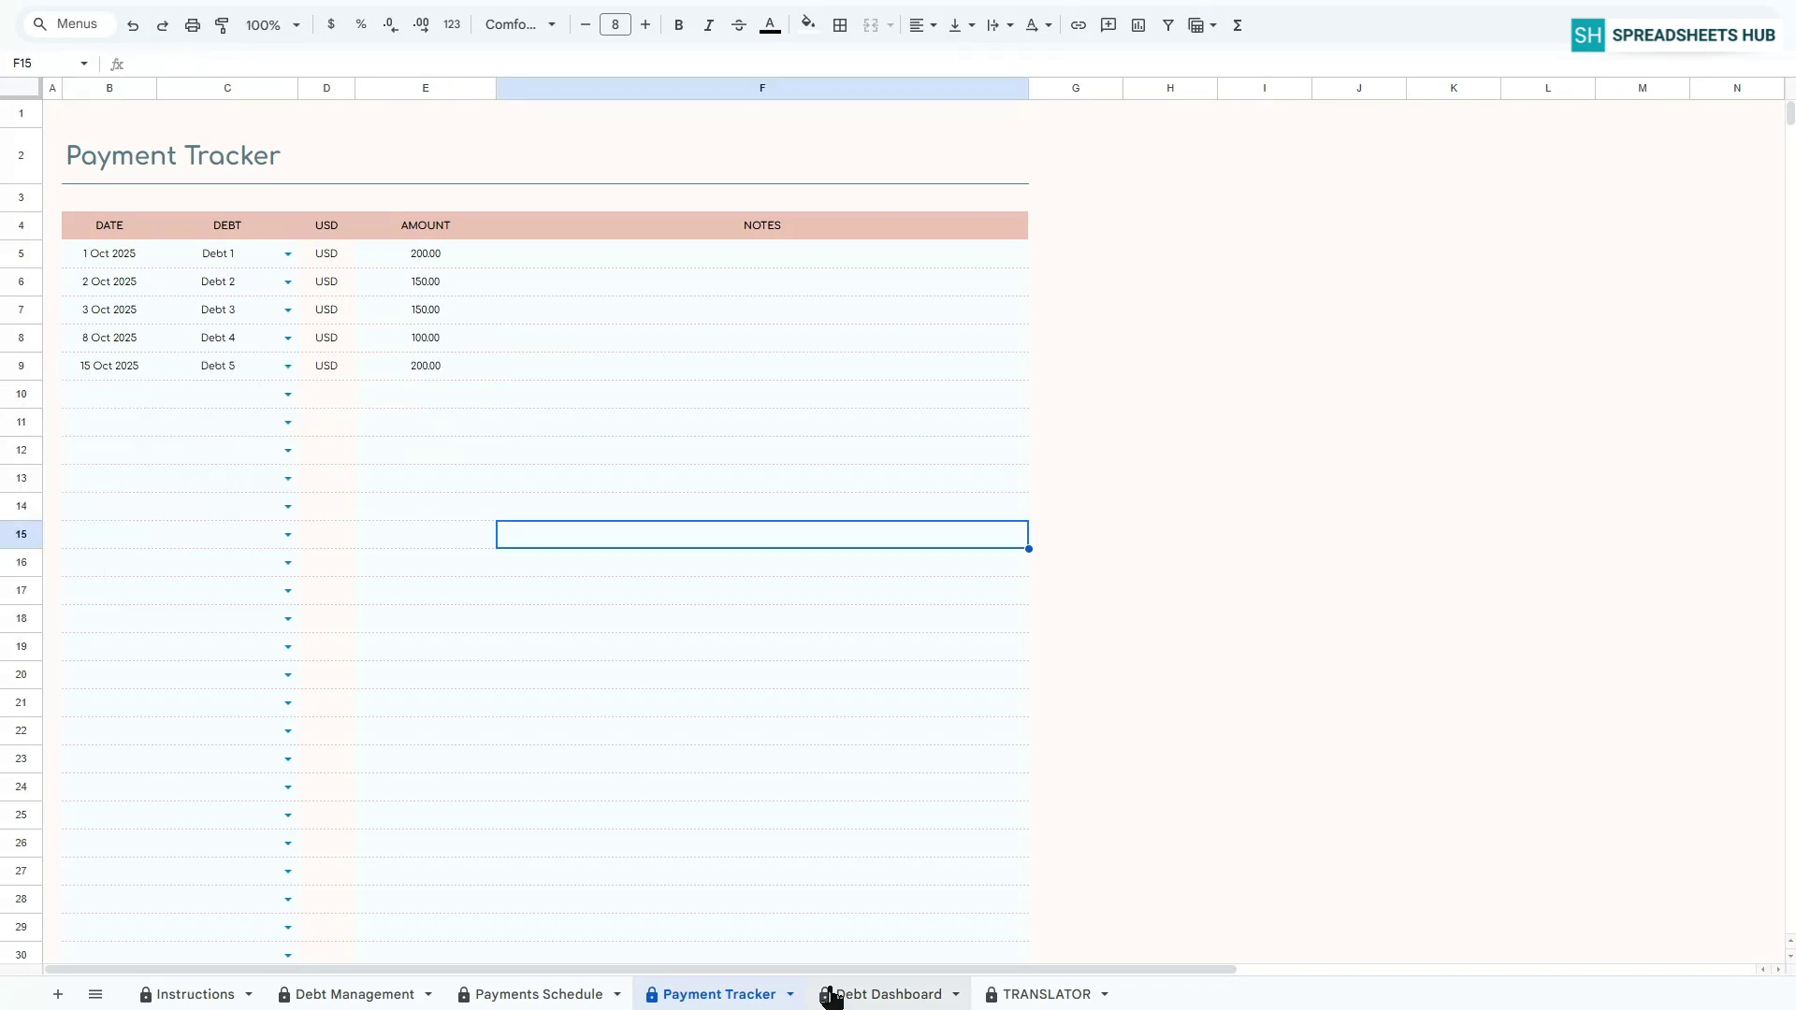
Set the debt dashboard's period to October 2025.
{"action": "left_click", "coordinate": [831, 995]}
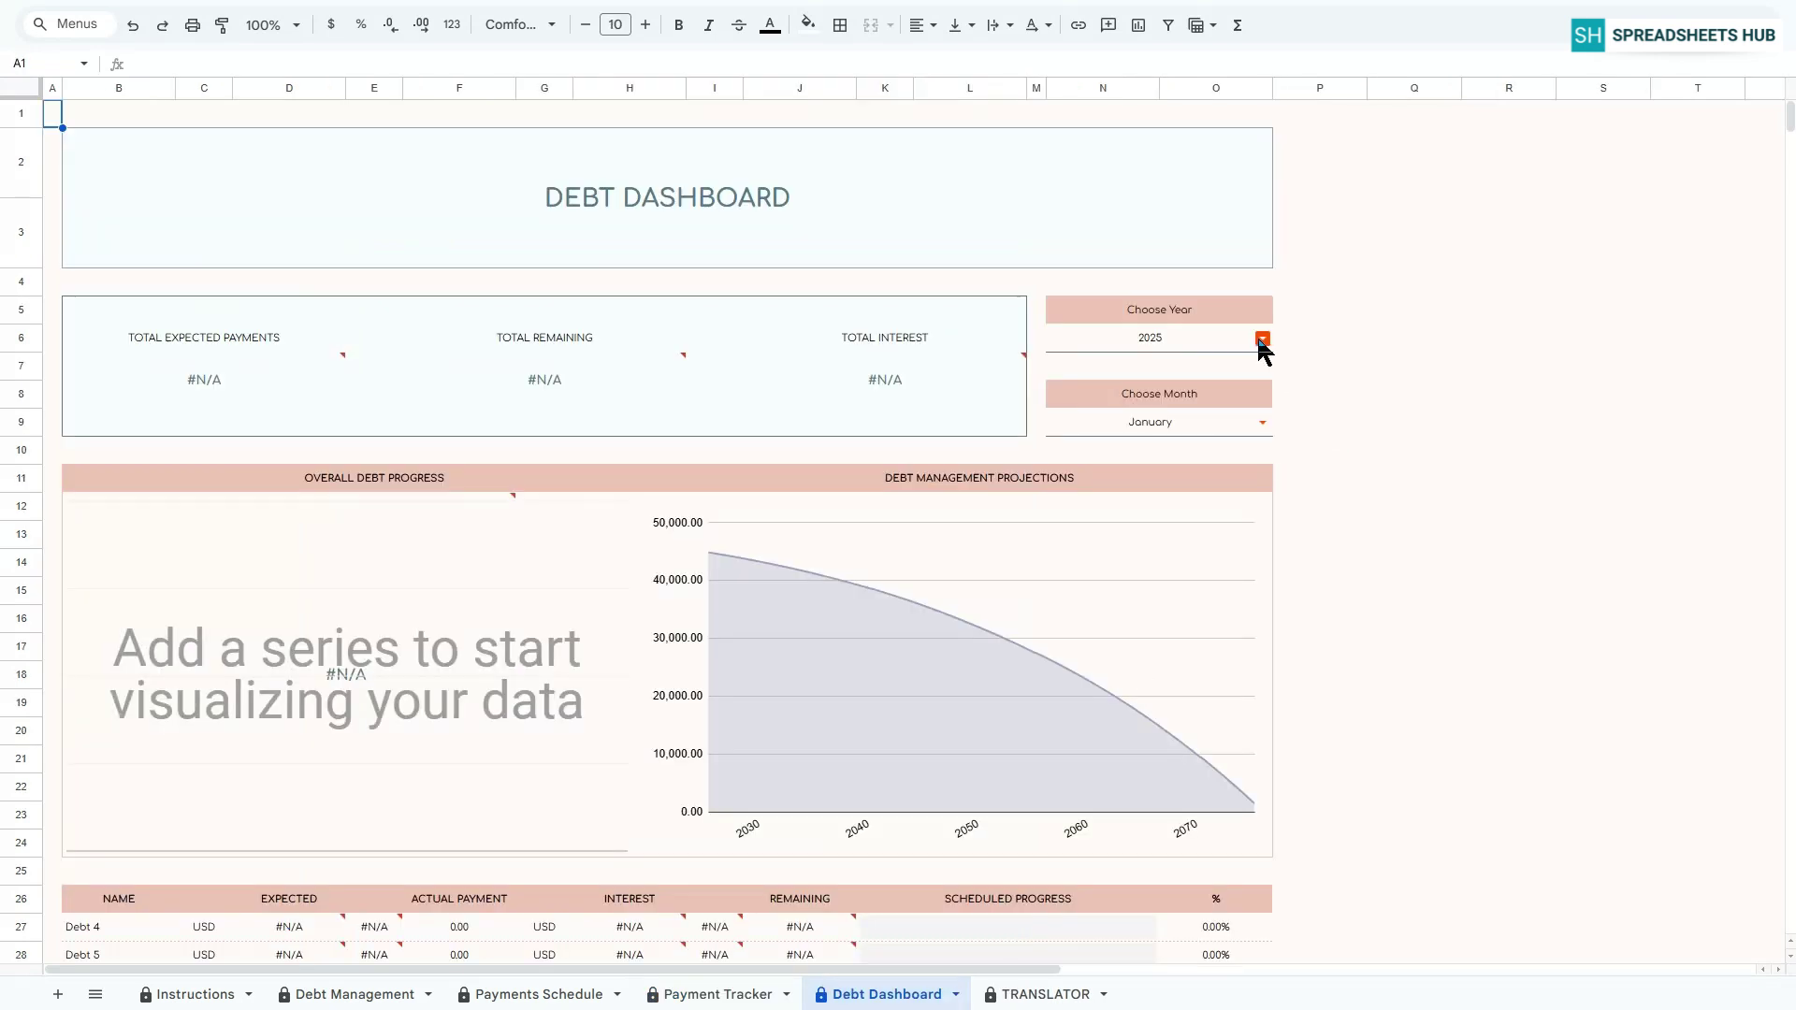
{"action": "left_click", "coordinate": [1262, 341]}
{"action": "left_click", "coordinate": [1101, 428]}
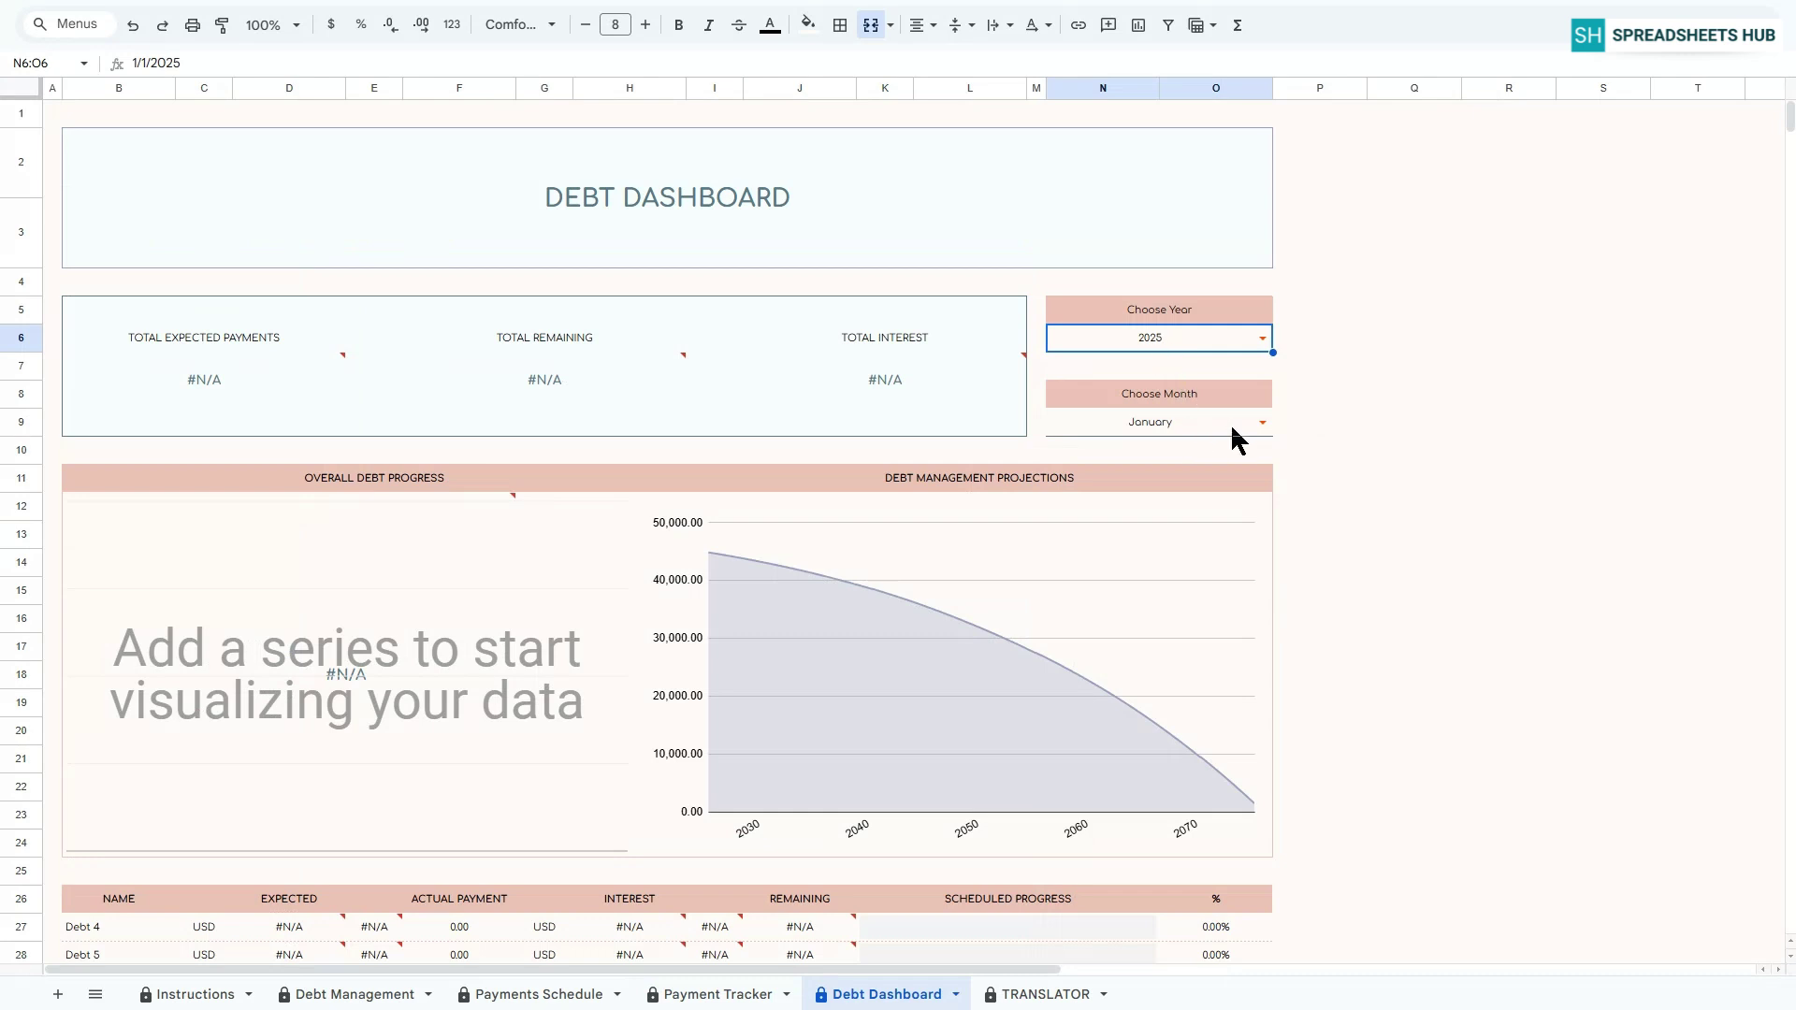
{"action": "left_click", "coordinate": [1265, 422]}
{"action": "left_click", "coordinate": [1100, 688]}
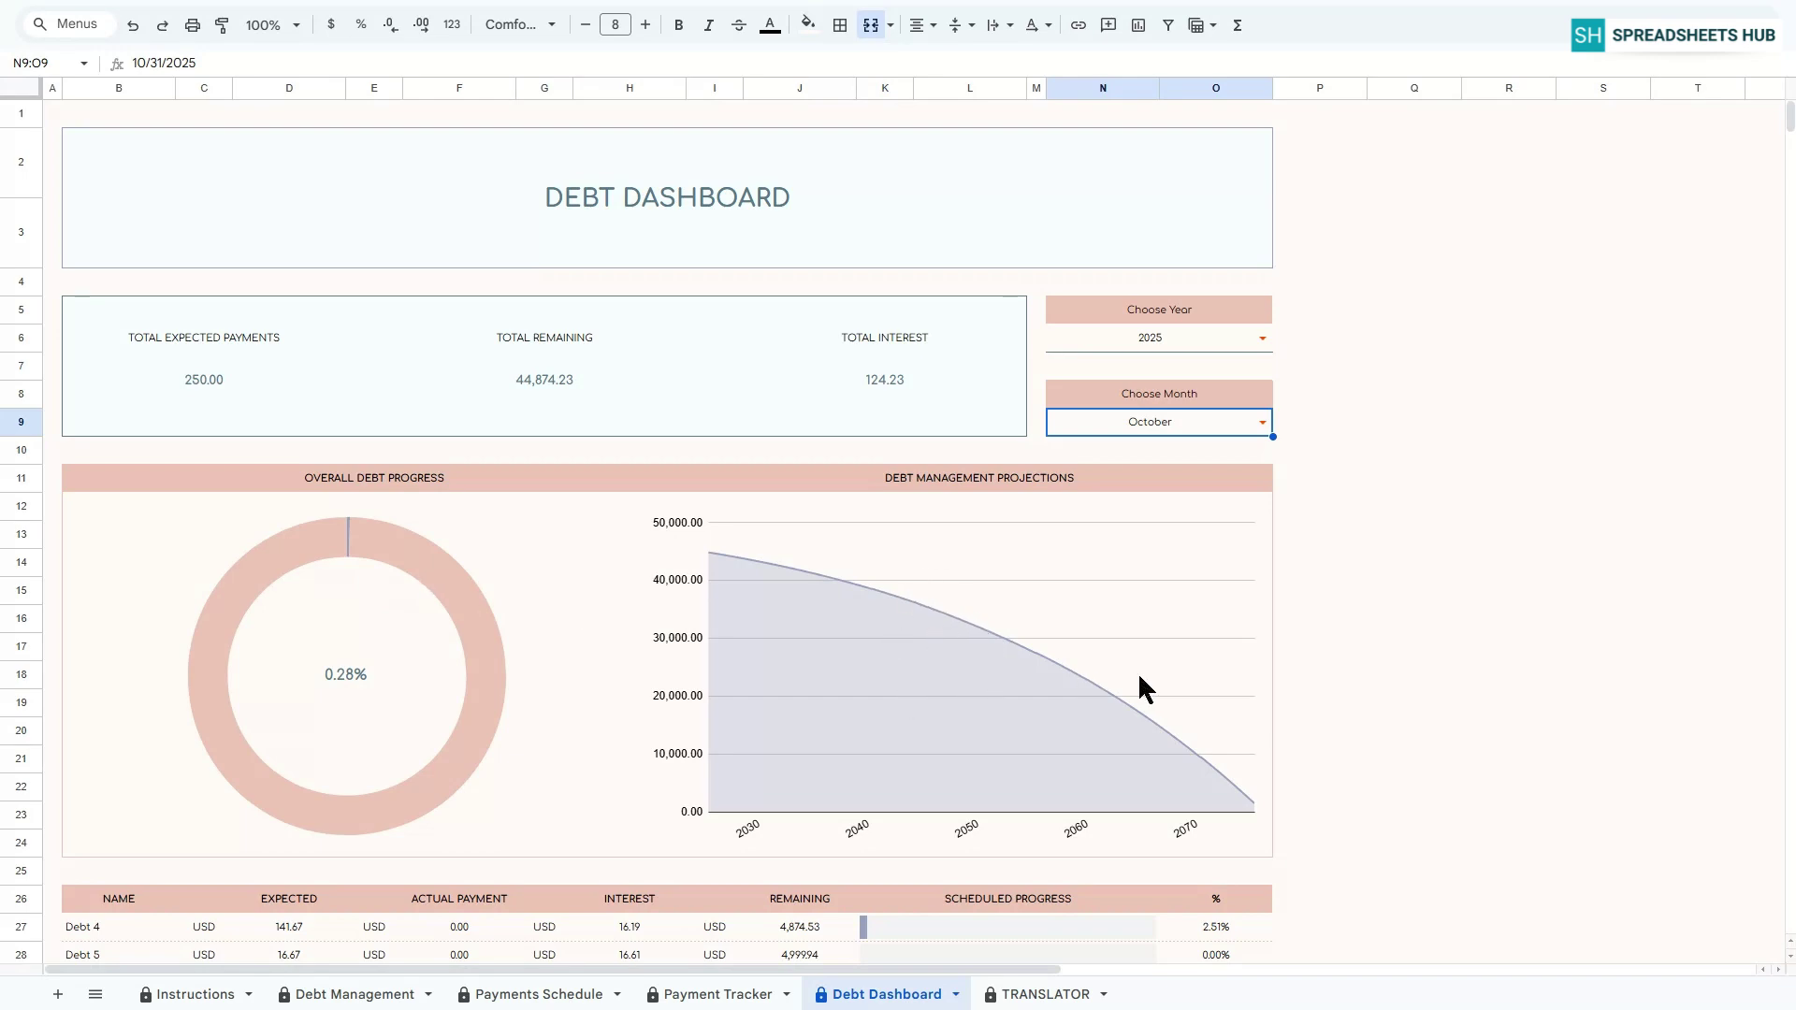
Examine the dashboard's per-debt table, especially the actual payment column, and its overall summary.
{"action": "scroll", "coordinate": [1139, 674], "scroll_direction": "down", "scroll_amount": 5}
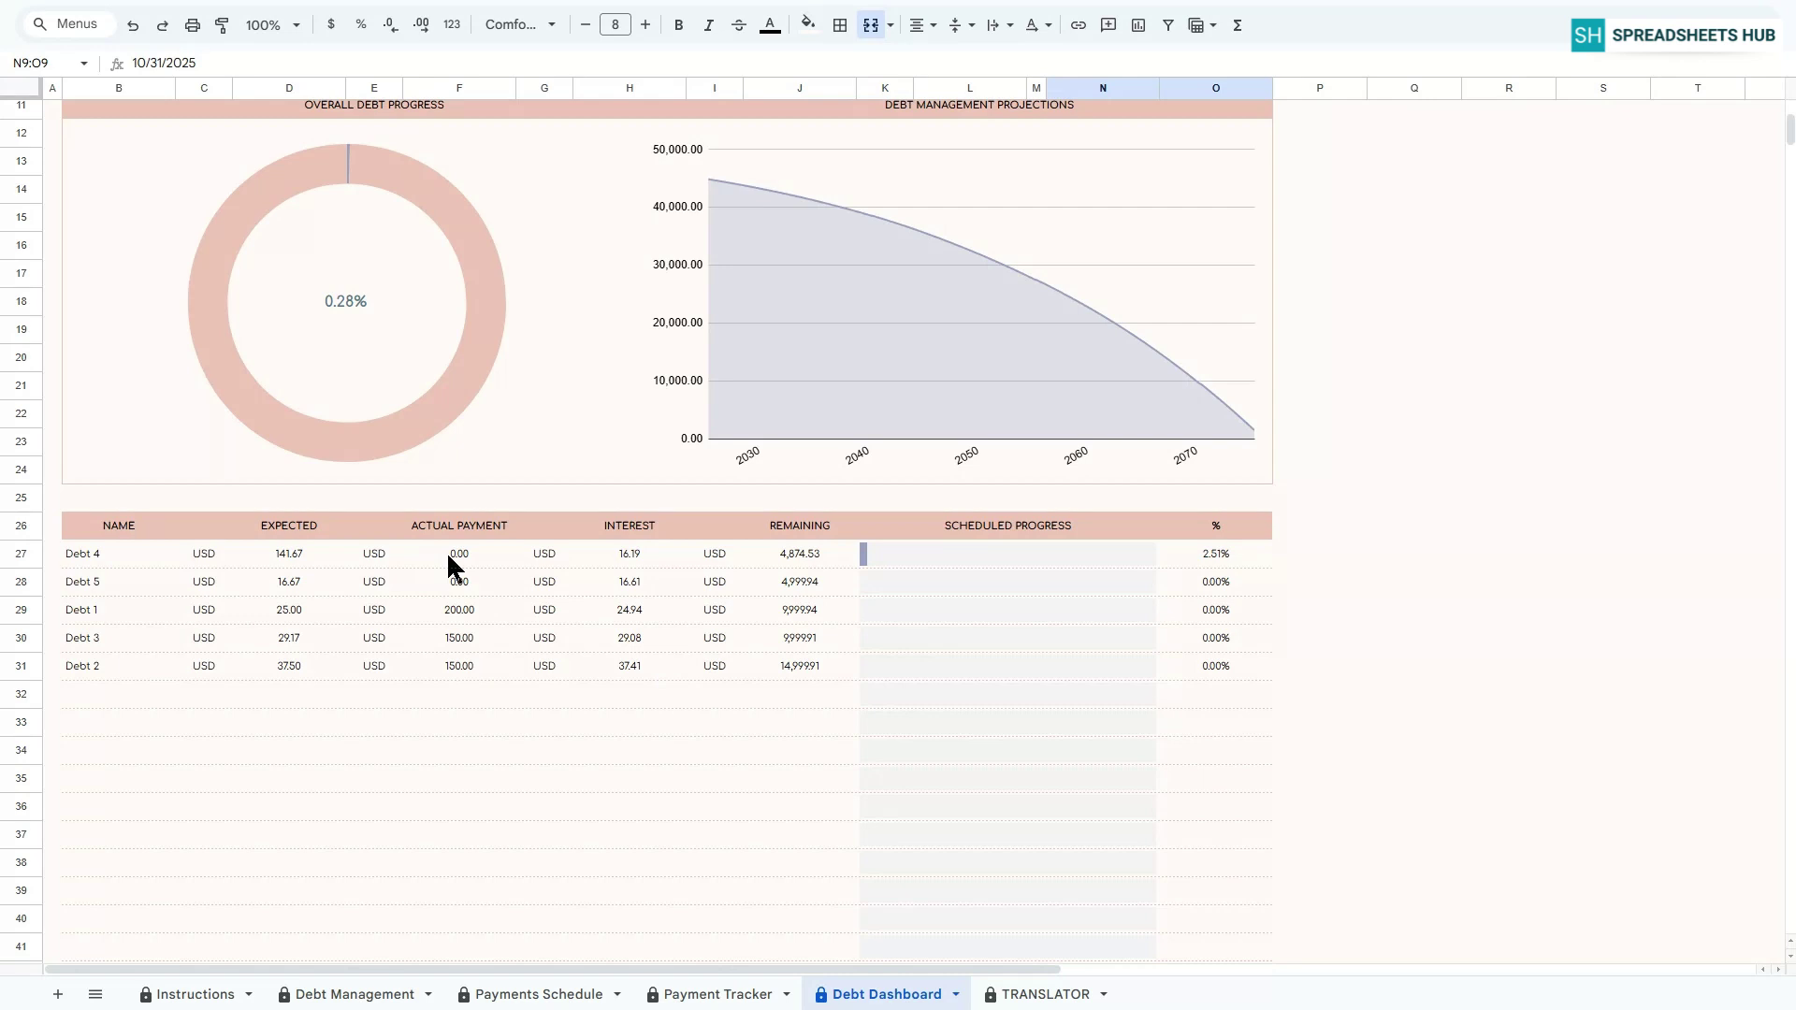
{"action": "left_click_drag", "start_coordinate": [445, 551], "coordinate": [440, 672]}
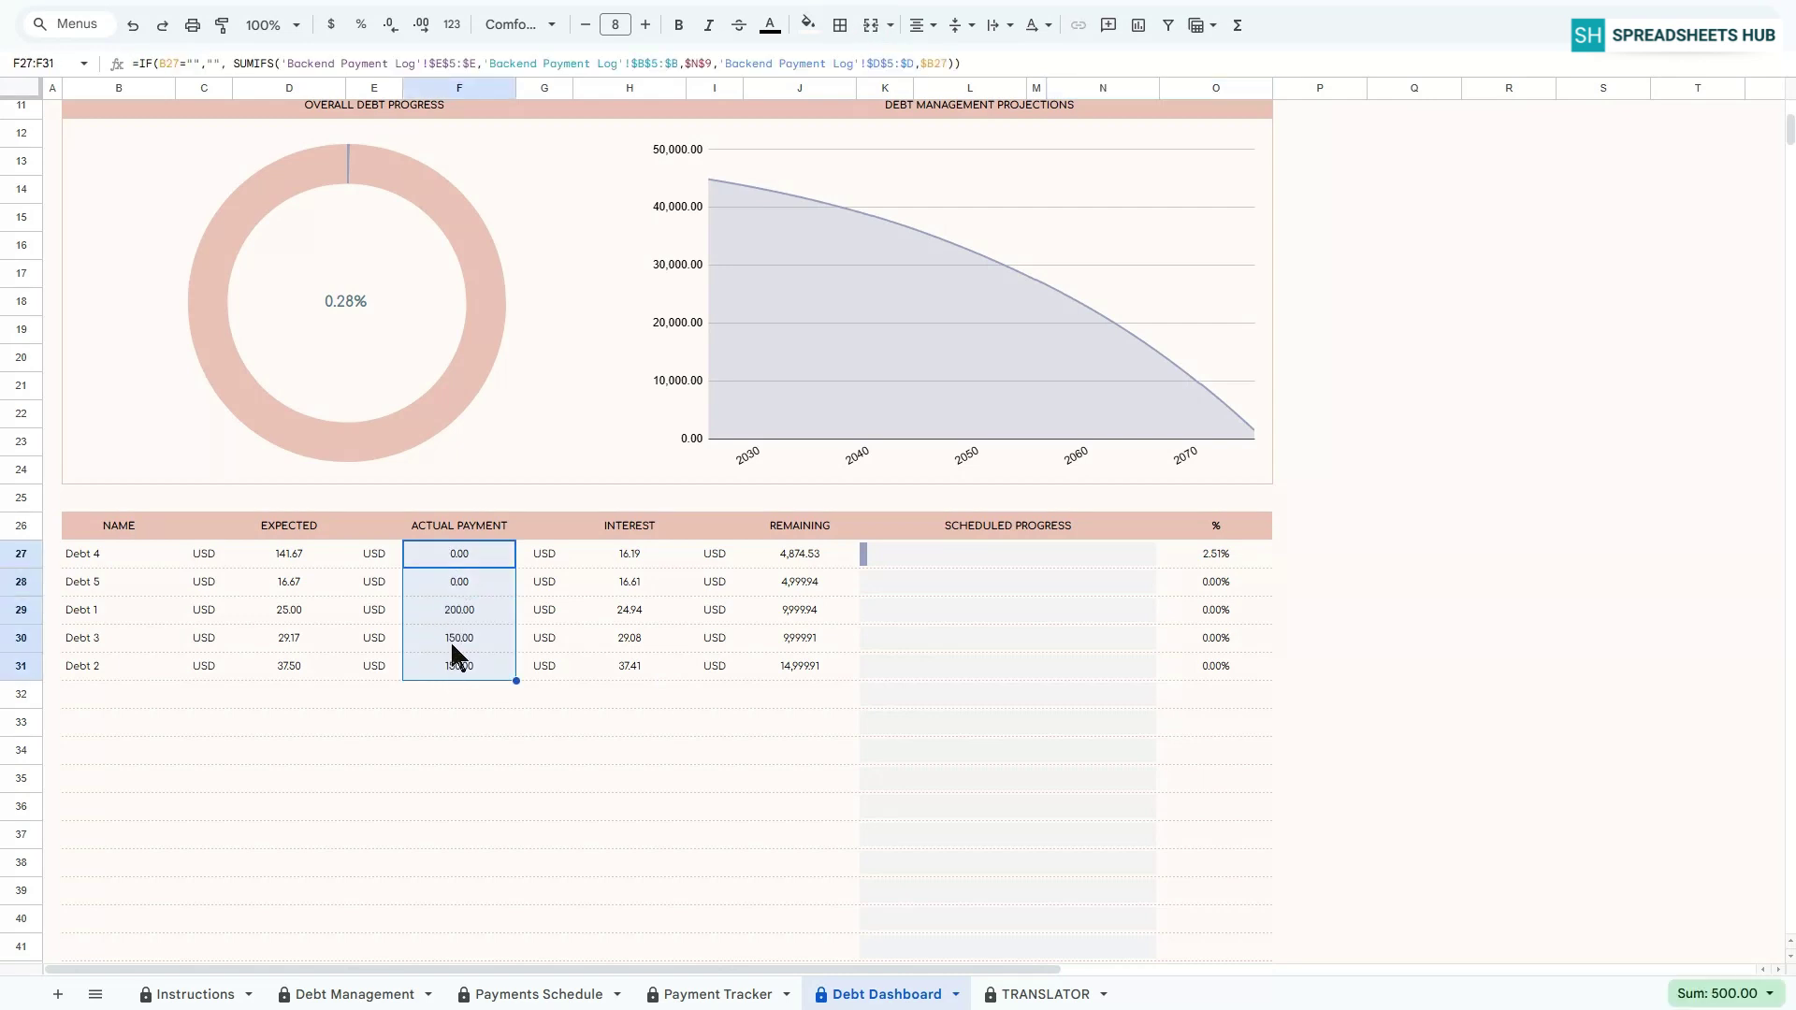
{"action": "left_click", "coordinate": [113, 528]}
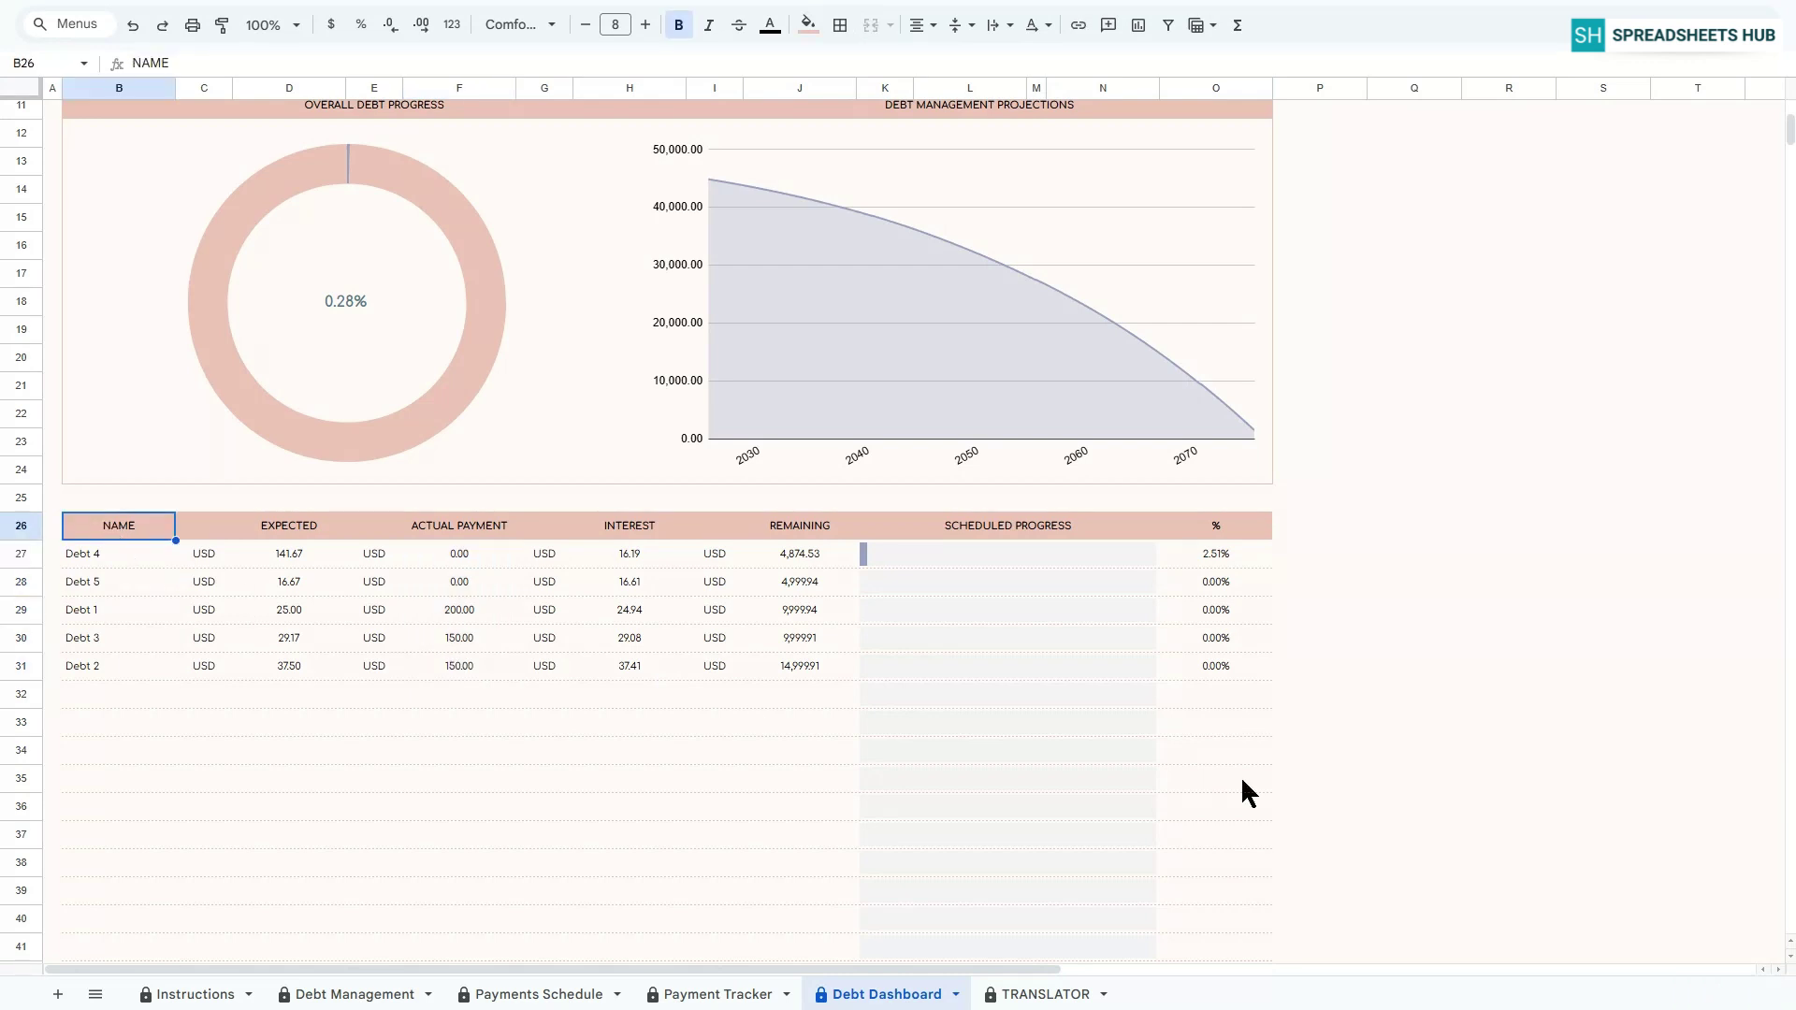
{"action": "scroll", "coordinate": [1251, 784], "scroll_direction": "up", "scroll_amount": 4}
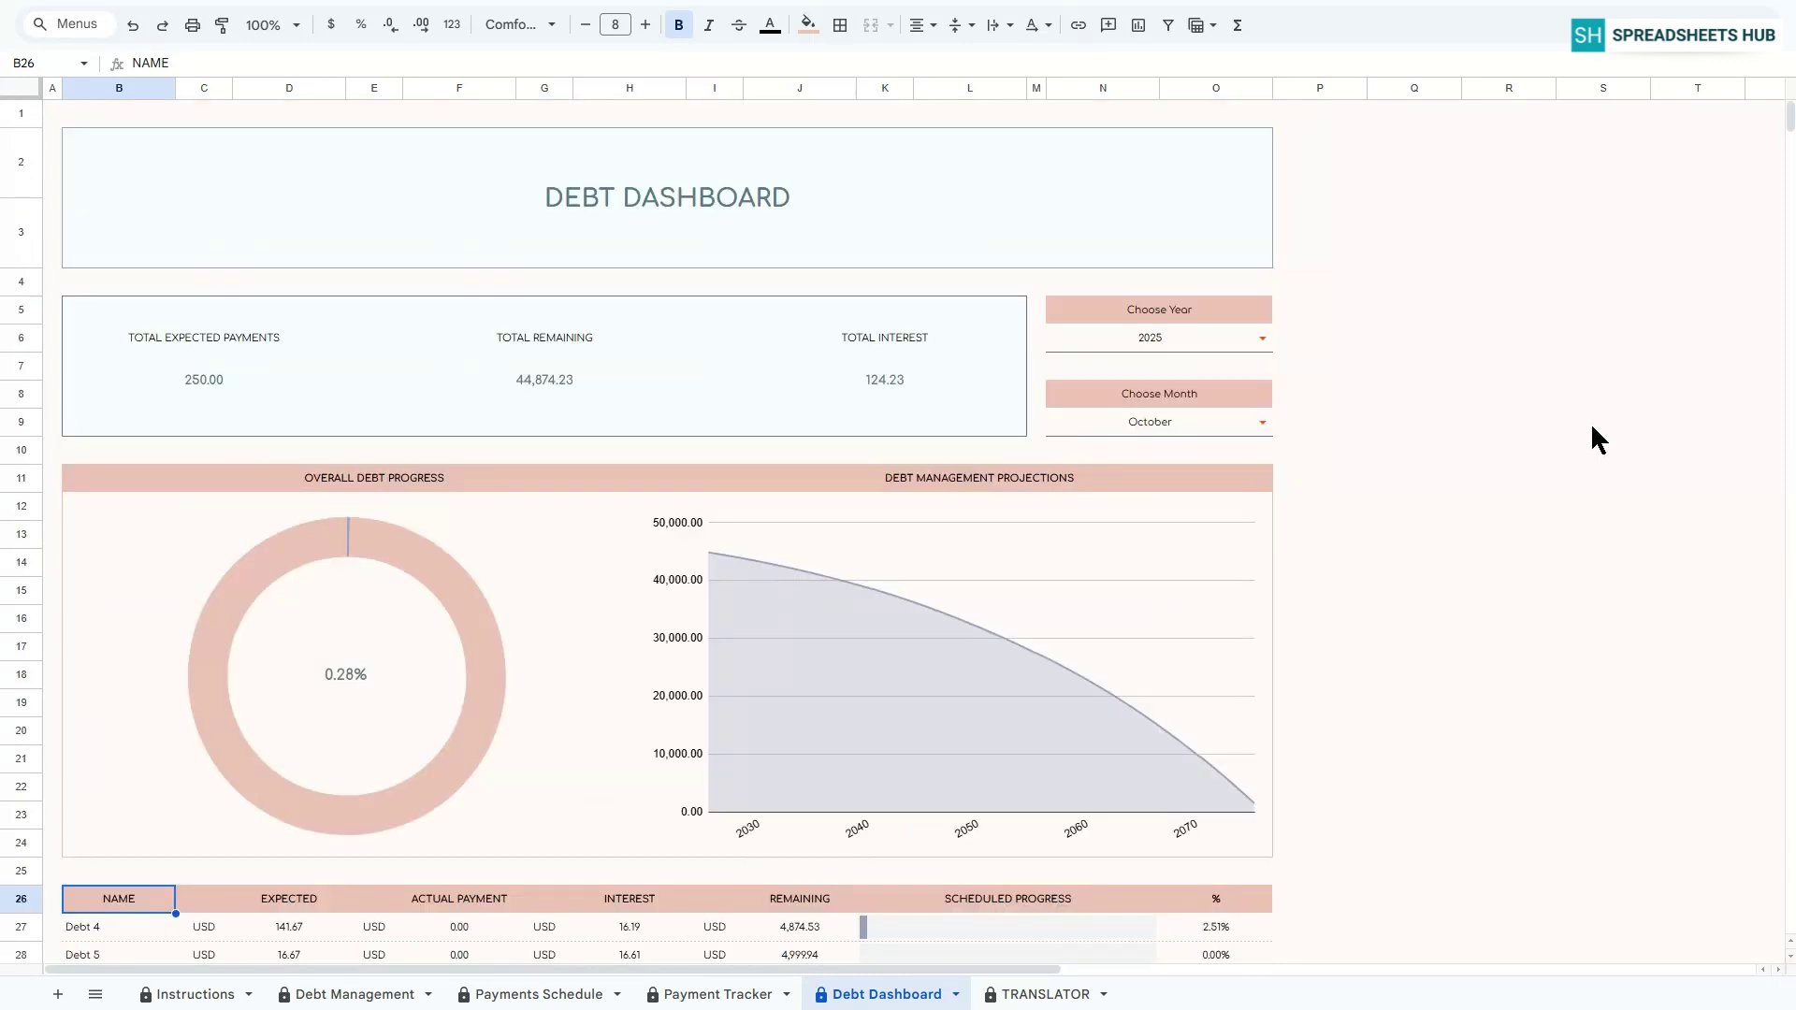
{"action": "left_click", "coordinate": [52, 116]}
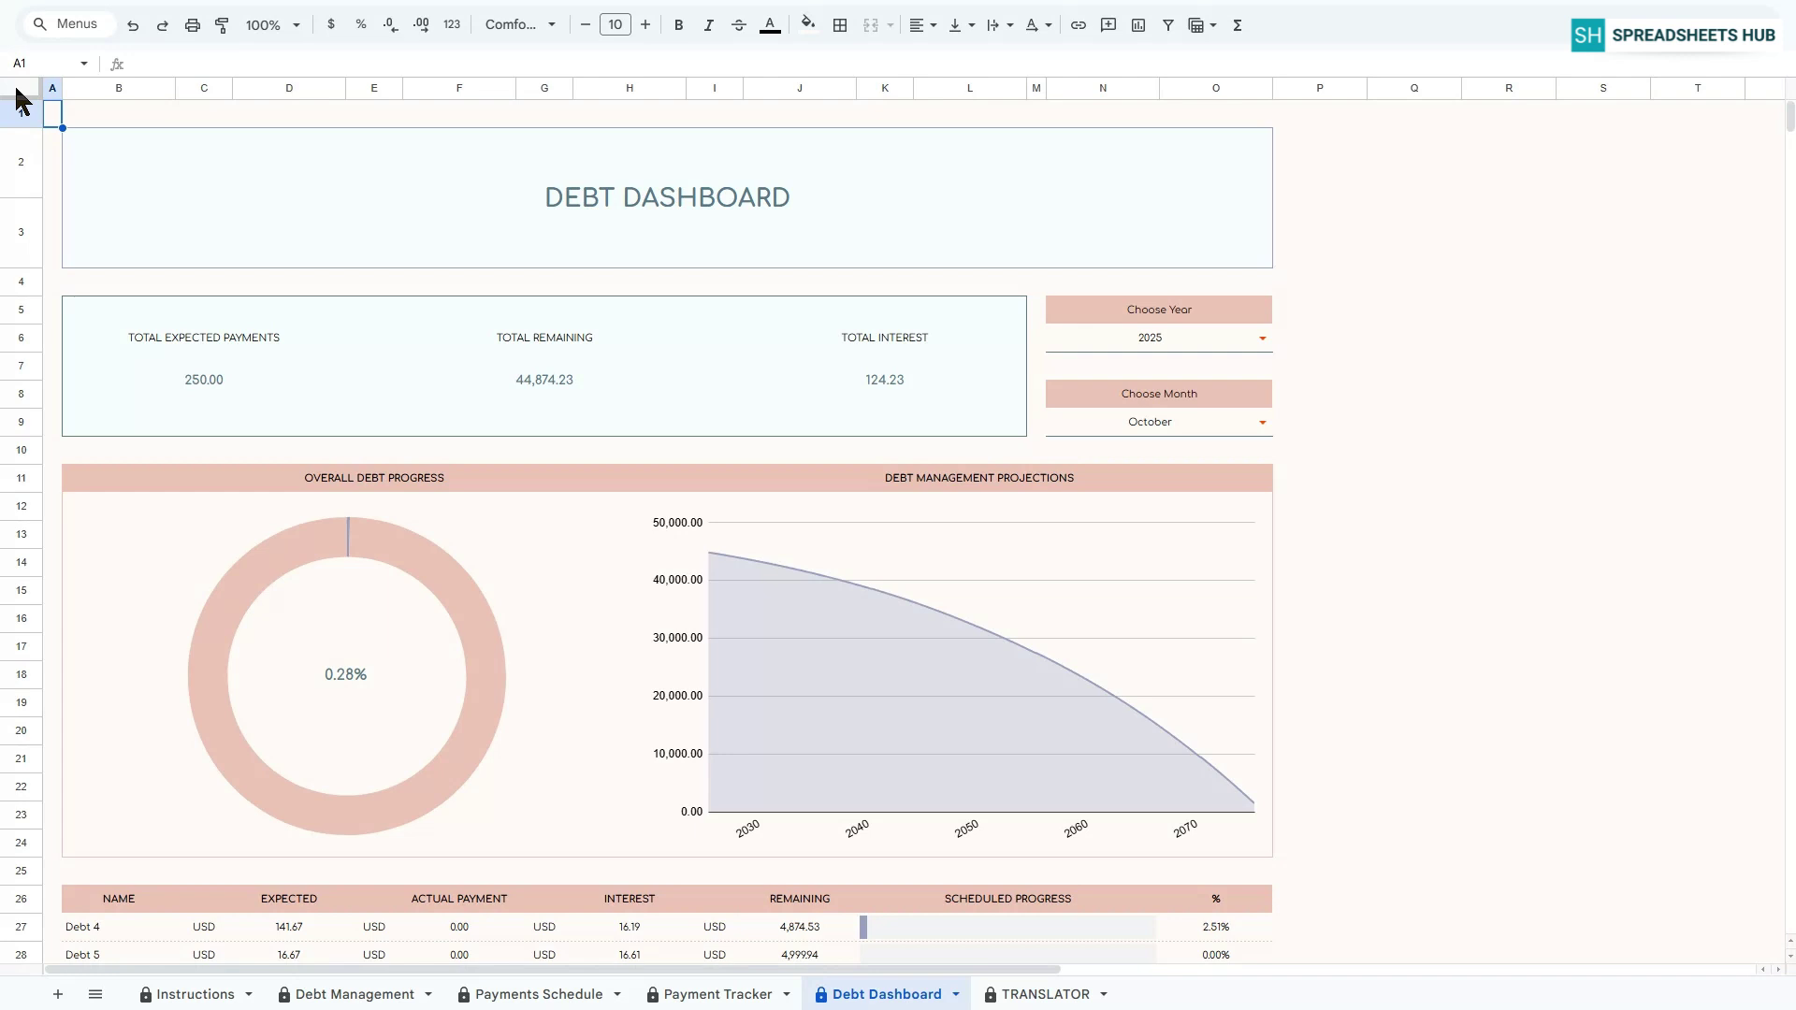
Return to the payments schedule and view it from its first column.
{"action": "left_click", "coordinate": [497, 997]}
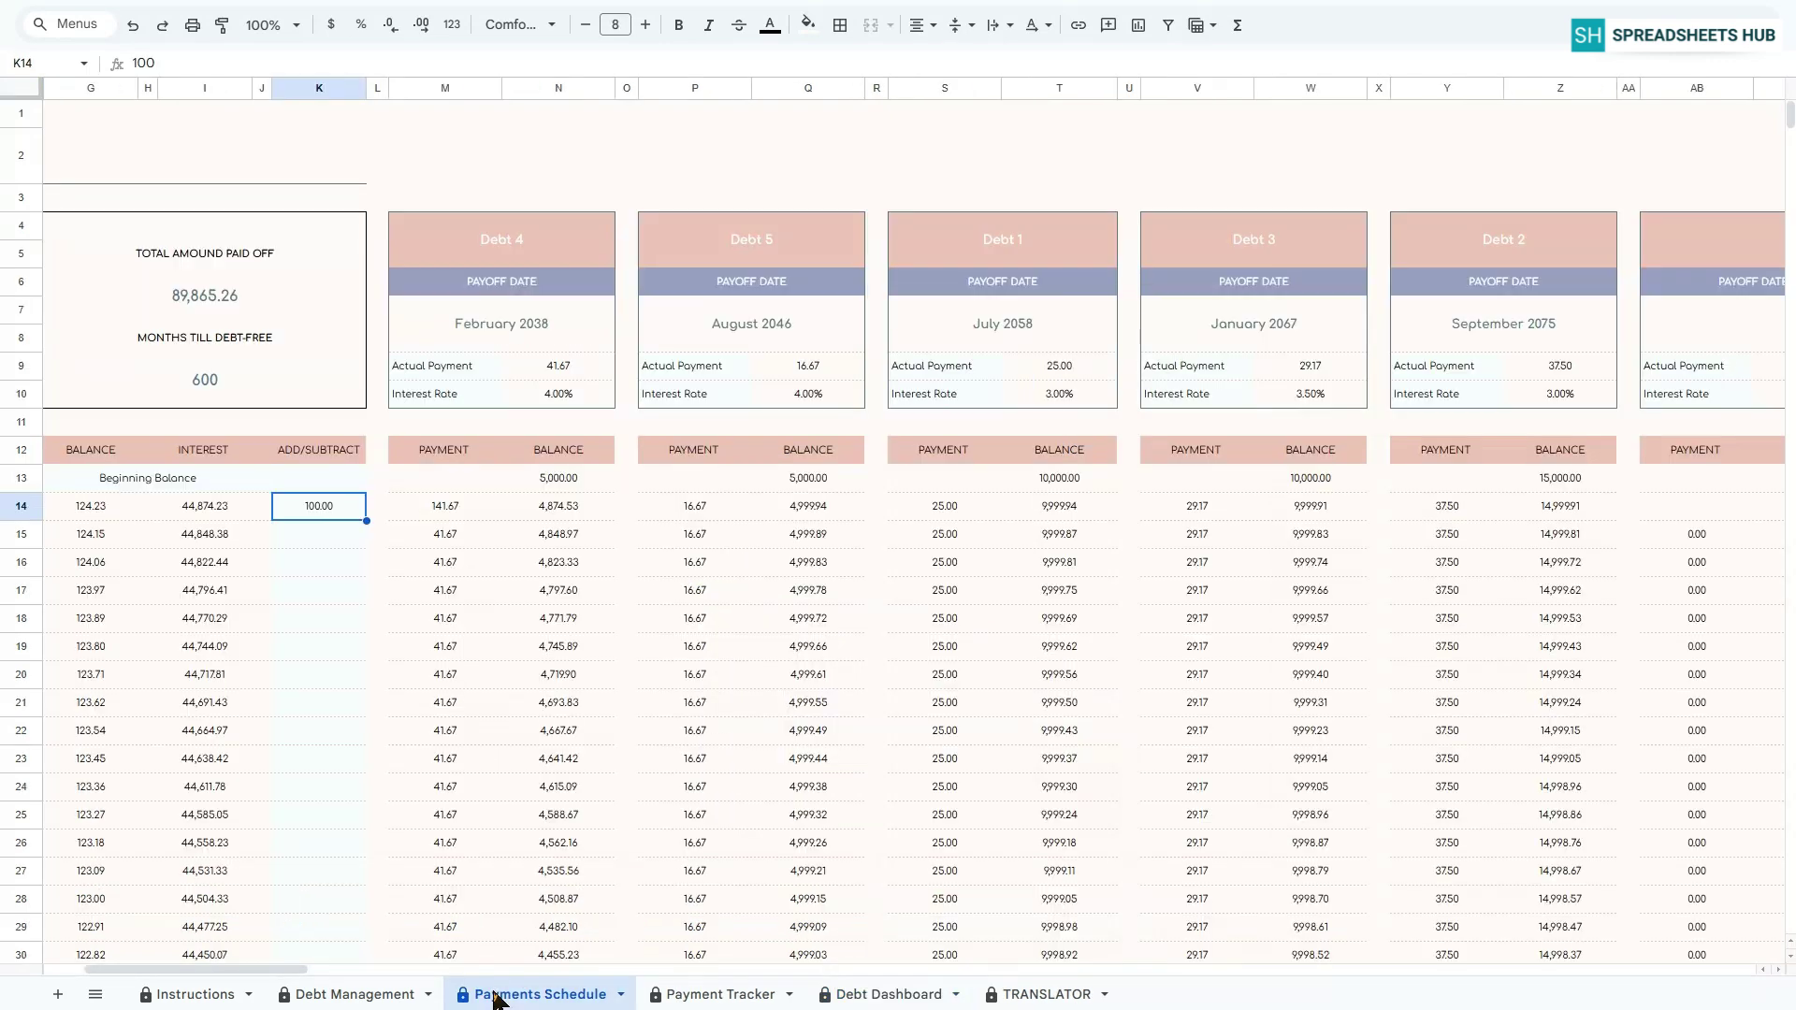
{"action": "left_click_drag", "start_coordinate": [300, 973], "coordinate": [202, 969]}
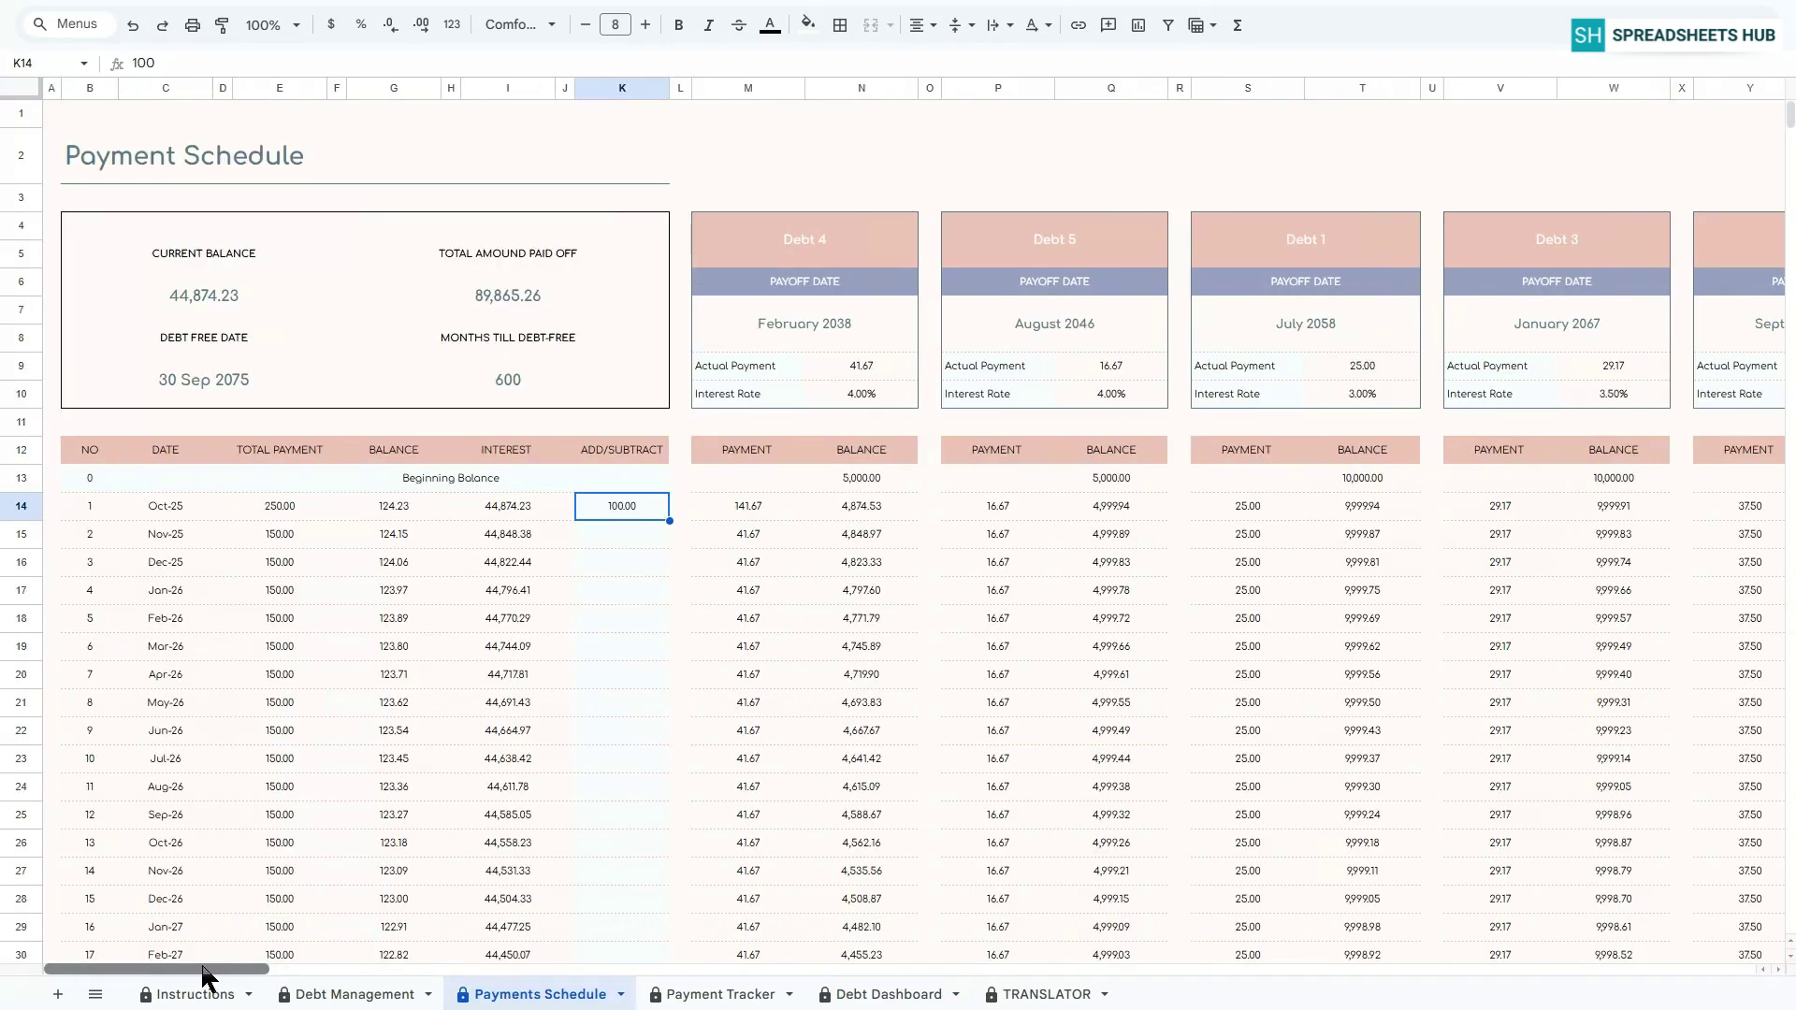
{"action": "left_click", "coordinate": [54, 119]}
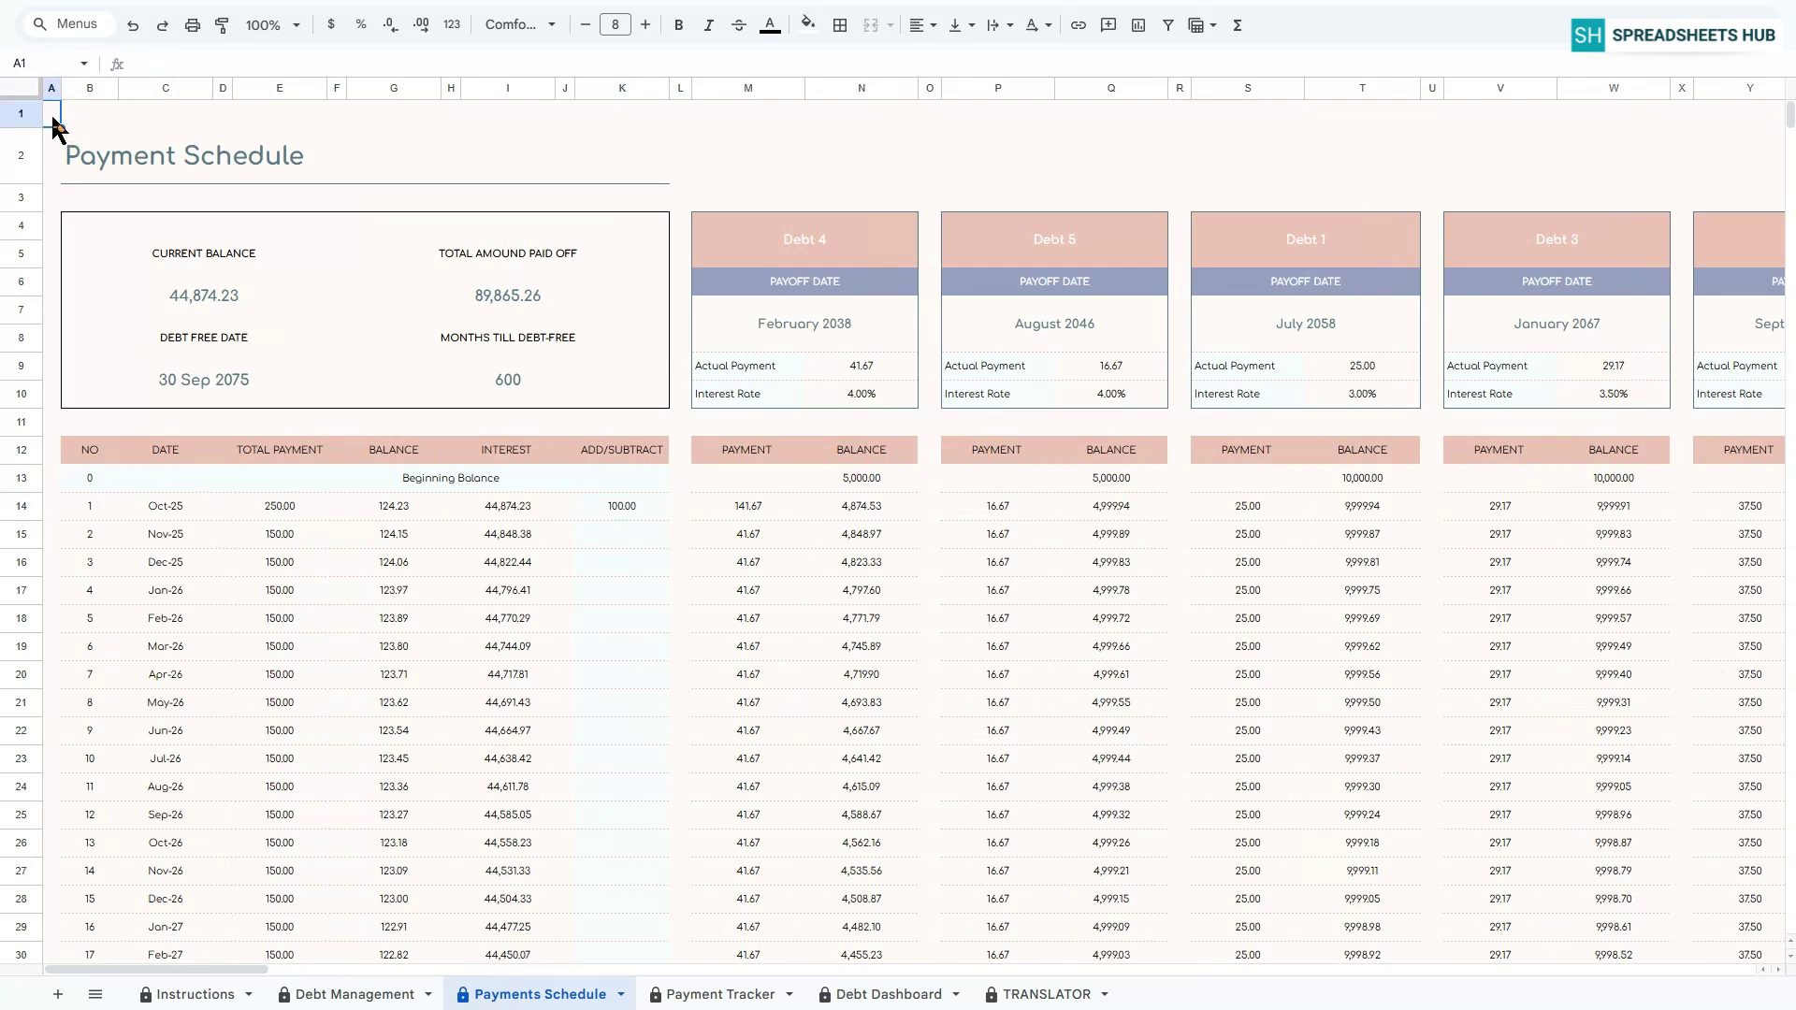